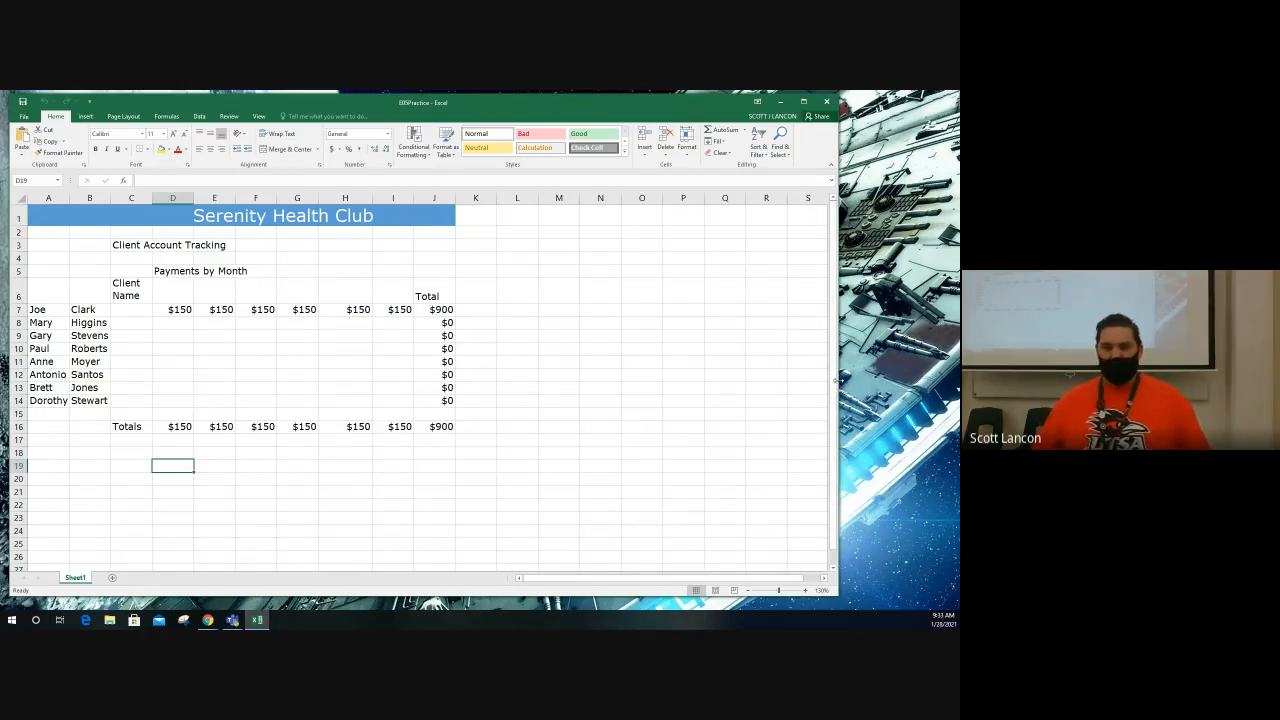
Step: Show the worksheet in Page Layout view and enter the author's first name in the left header section
left_click_drag(838, 385, 788, 389)
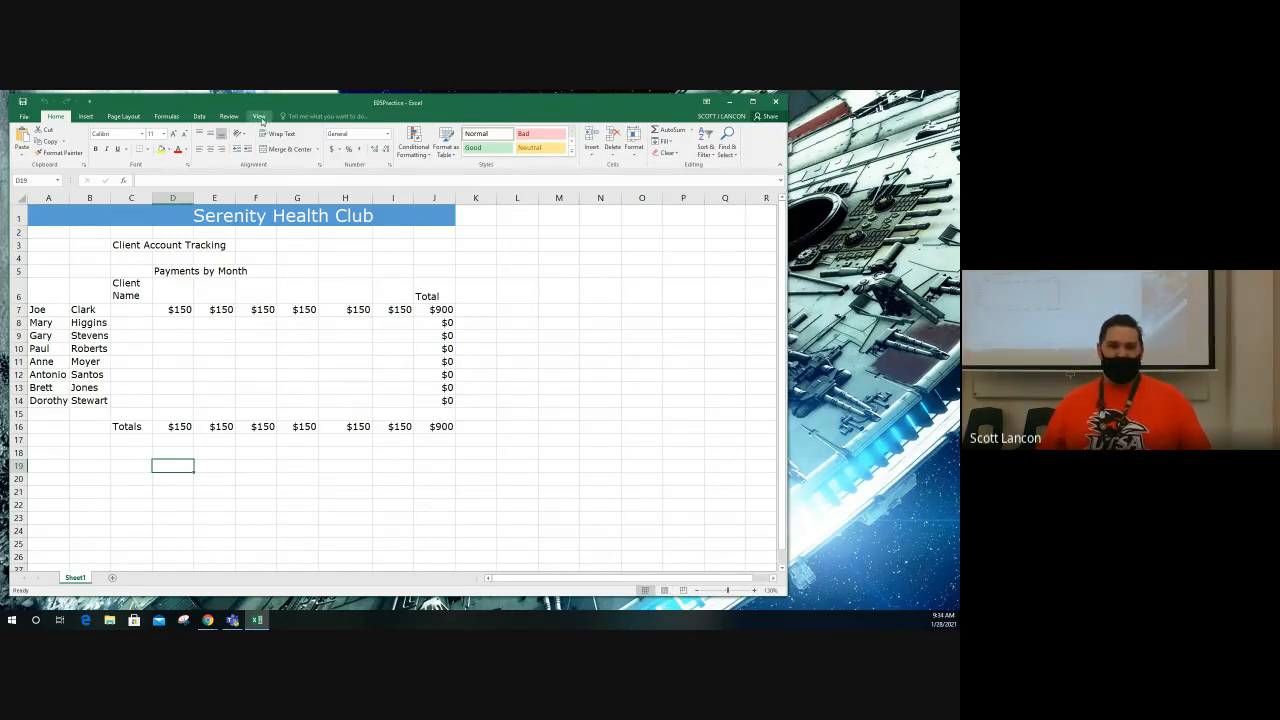
left_click(259, 117)
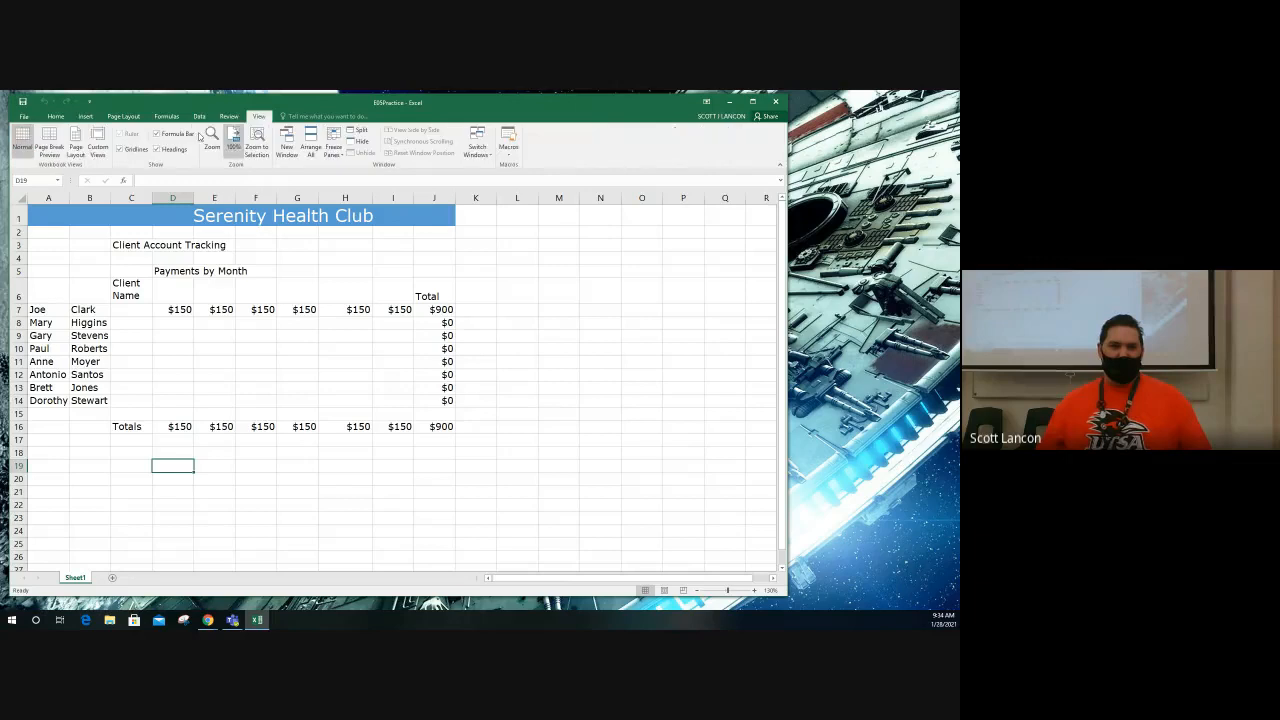
left_click(76, 145)
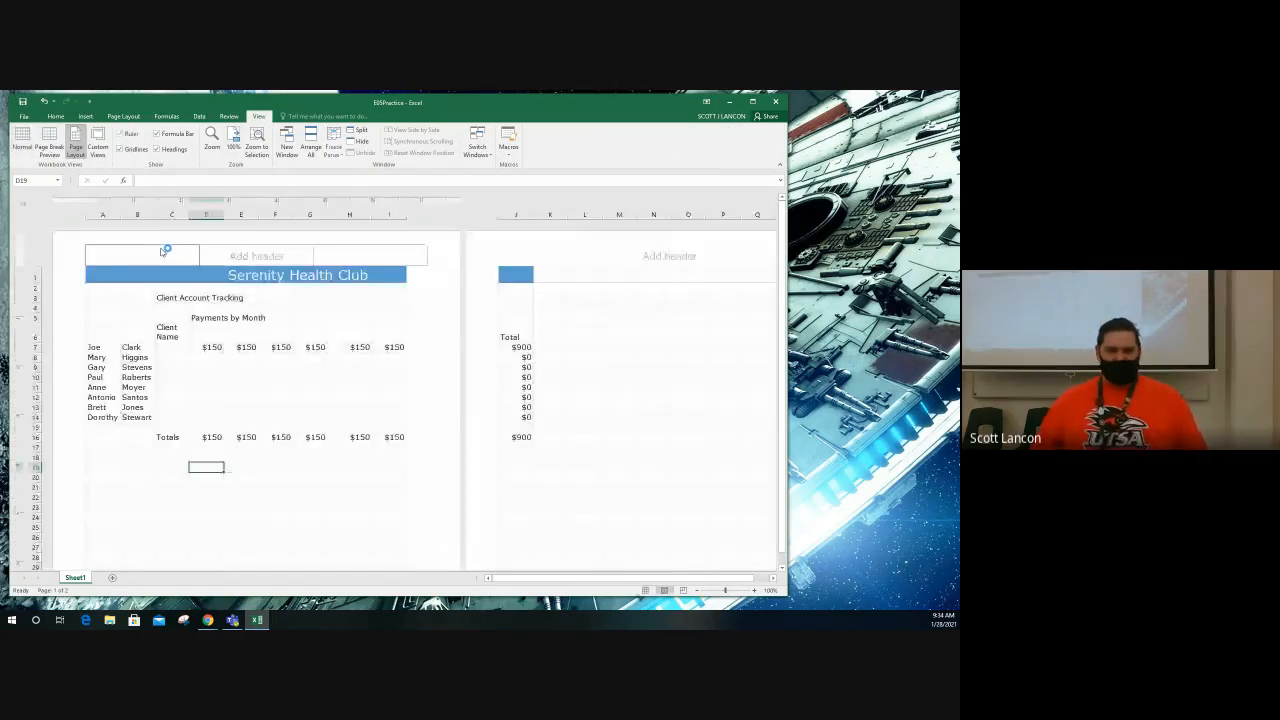
left_click(162, 251)
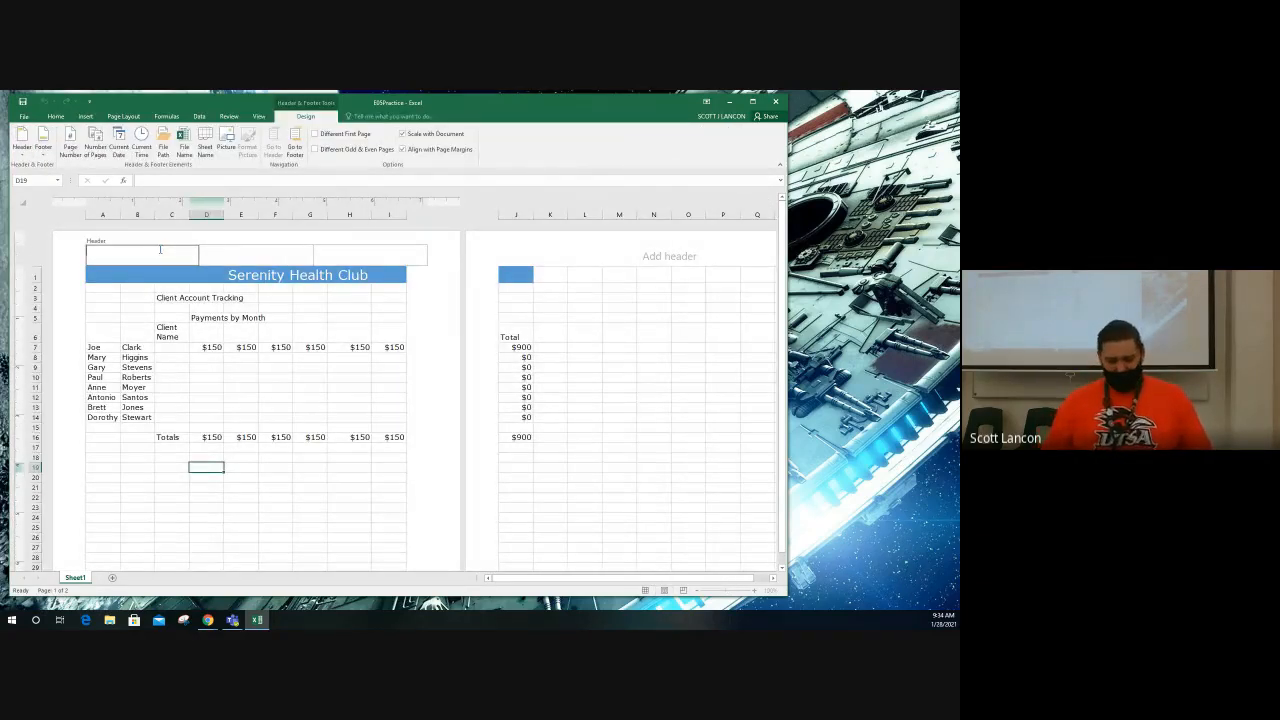
type("S")
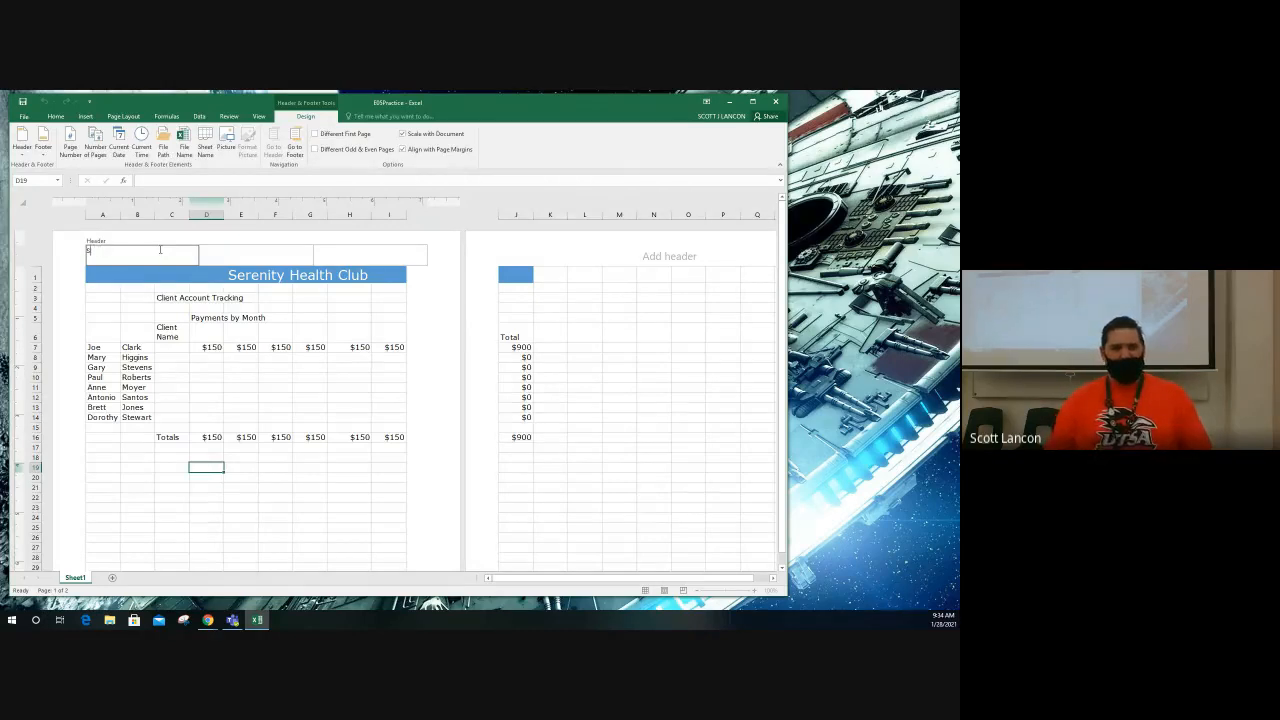
type("cott")
key("Tab")
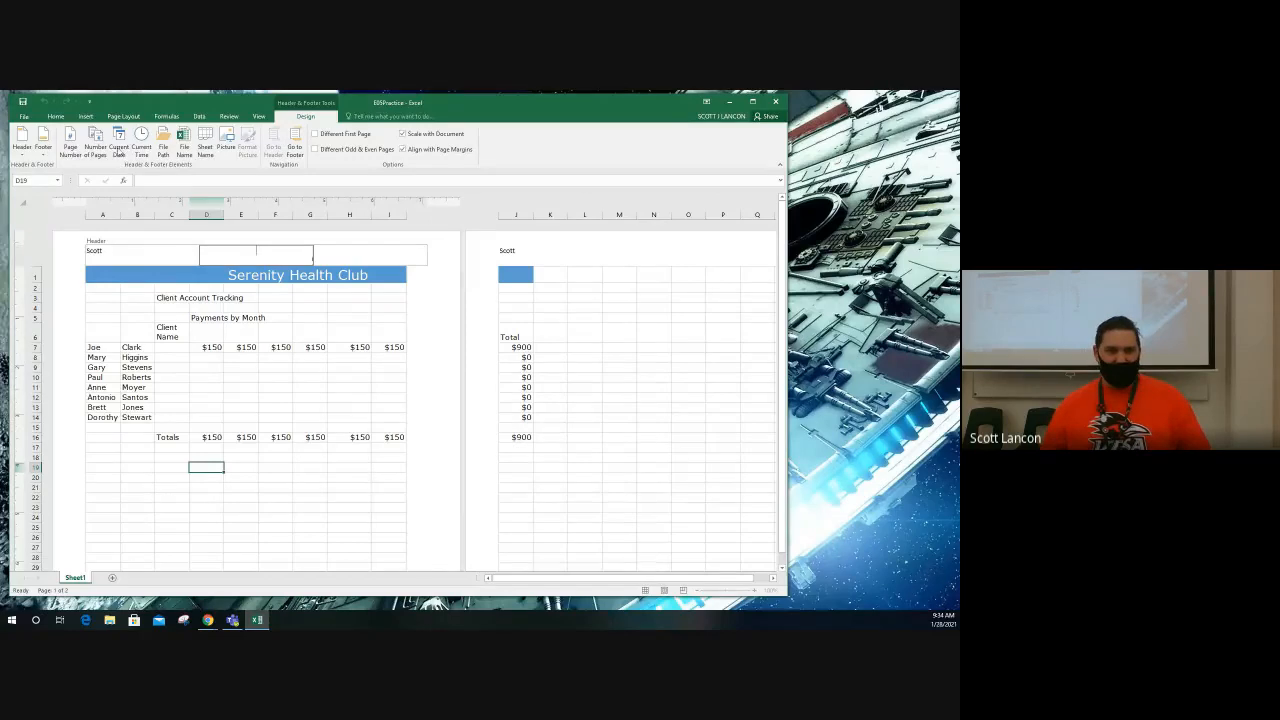
Step: Insert the current date in the center header section and the page number in the right header section
left_click(118, 150)
left_click(390, 251)
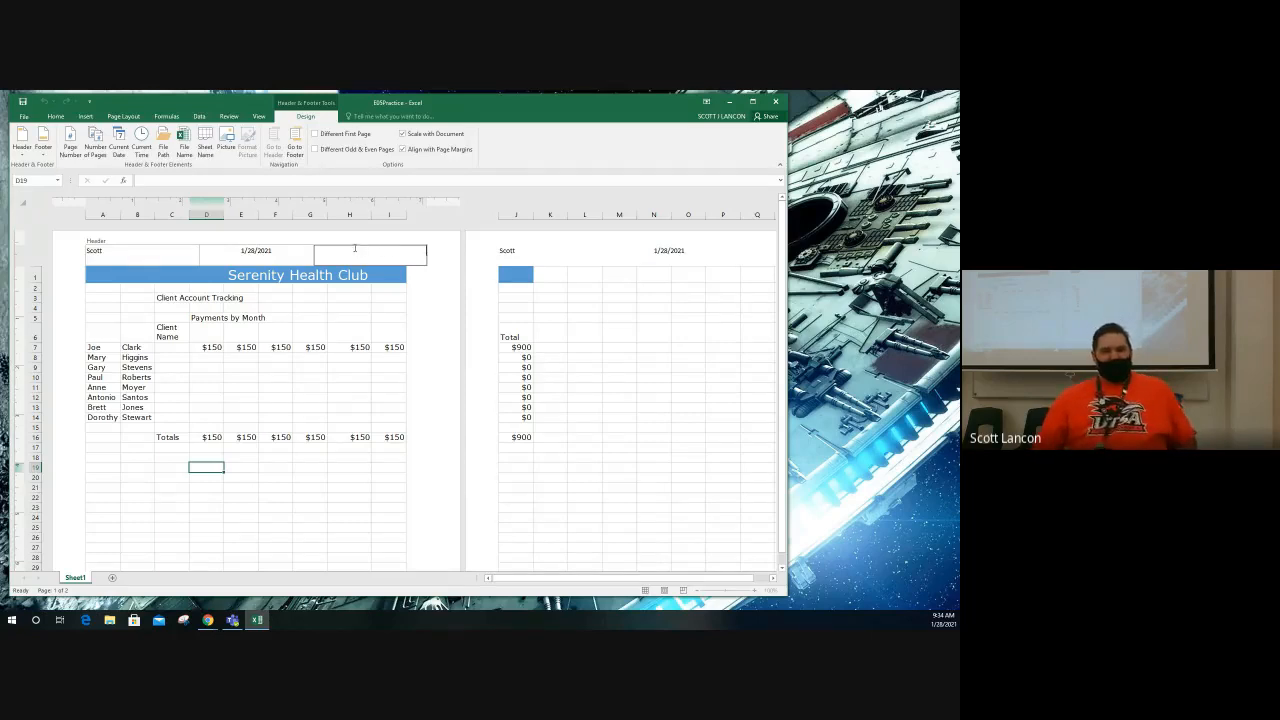
left_click(73, 158)
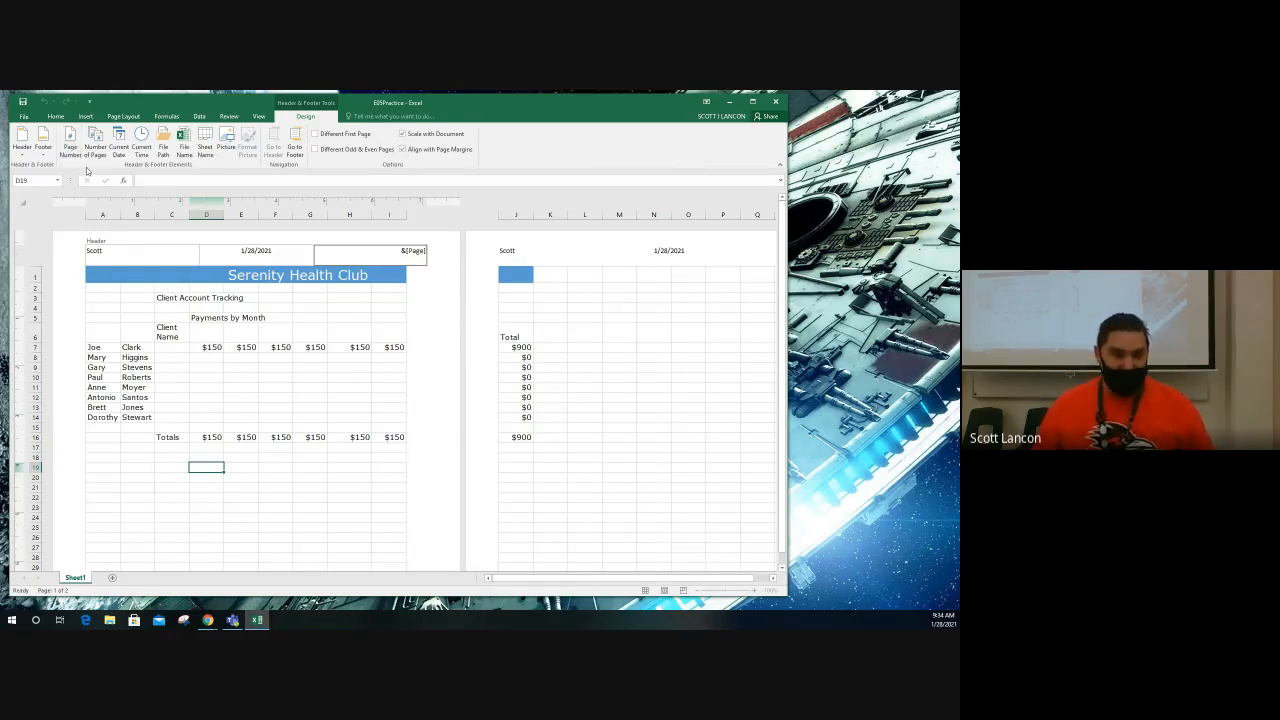
left_click(229, 330)
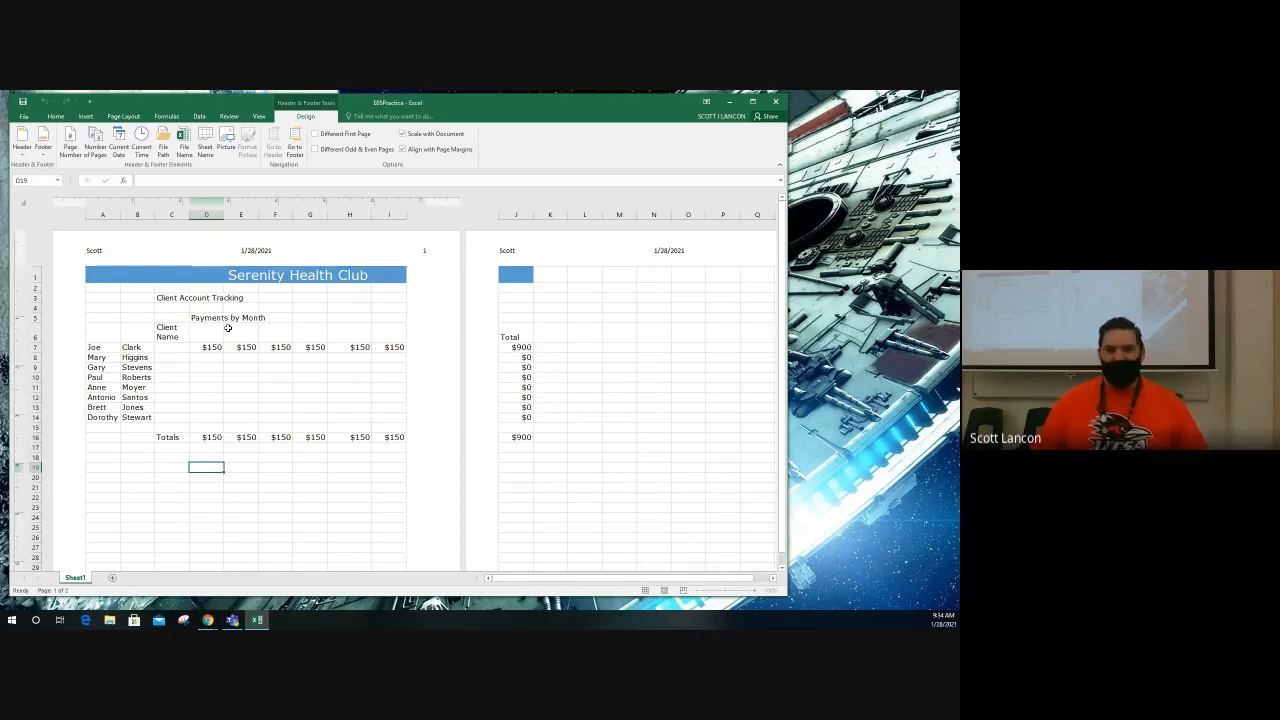
Step: Leave the header and return the worksheet to Normal view
left_click(166, 339)
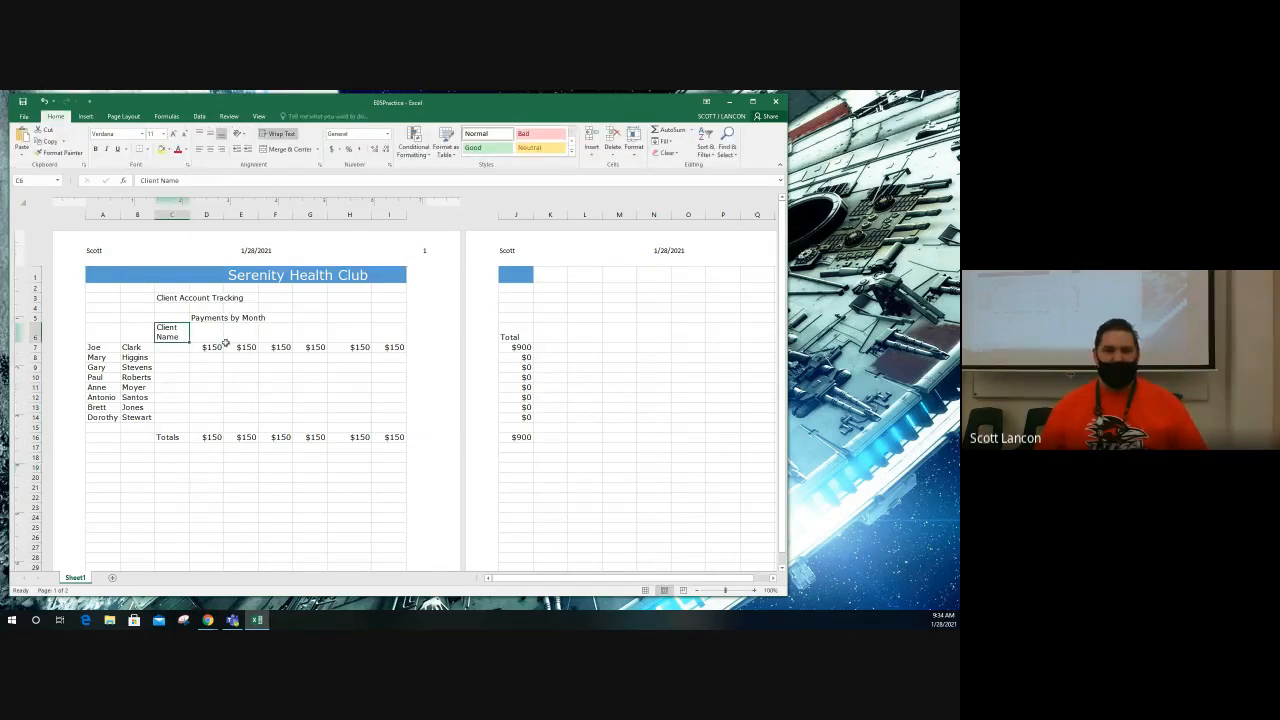
left_click(227, 341)
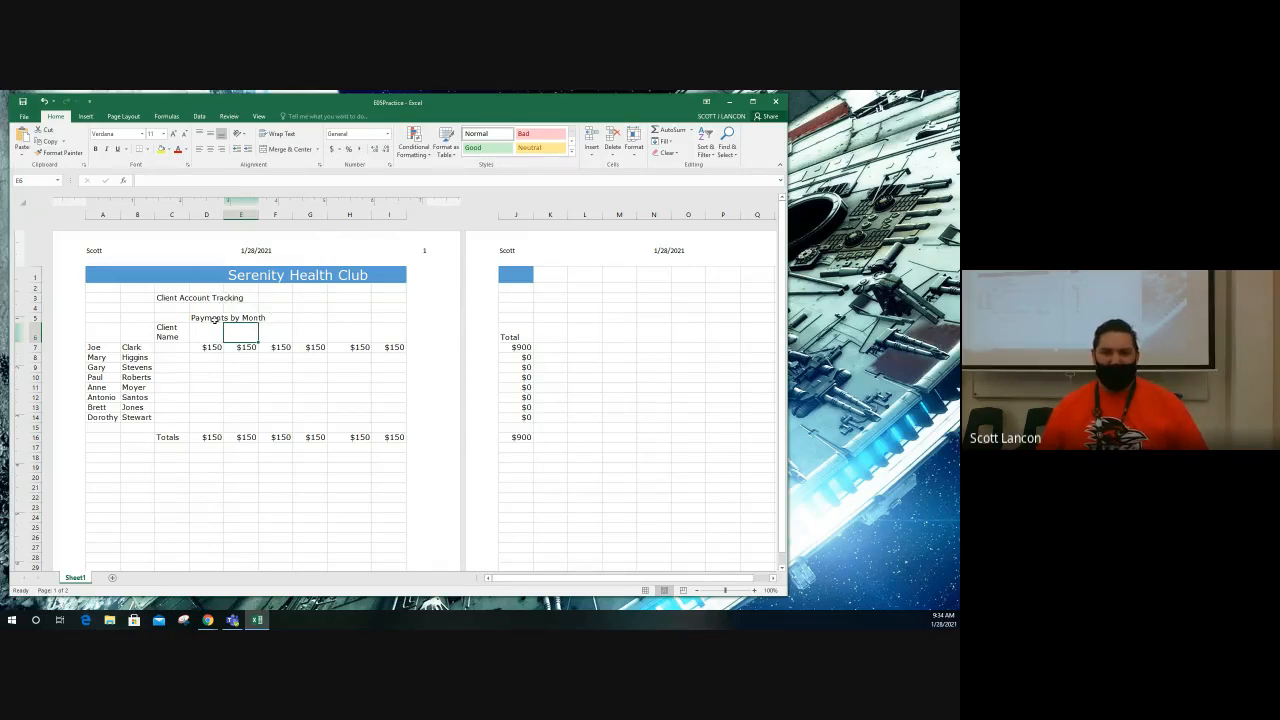
left_click(258, 116)
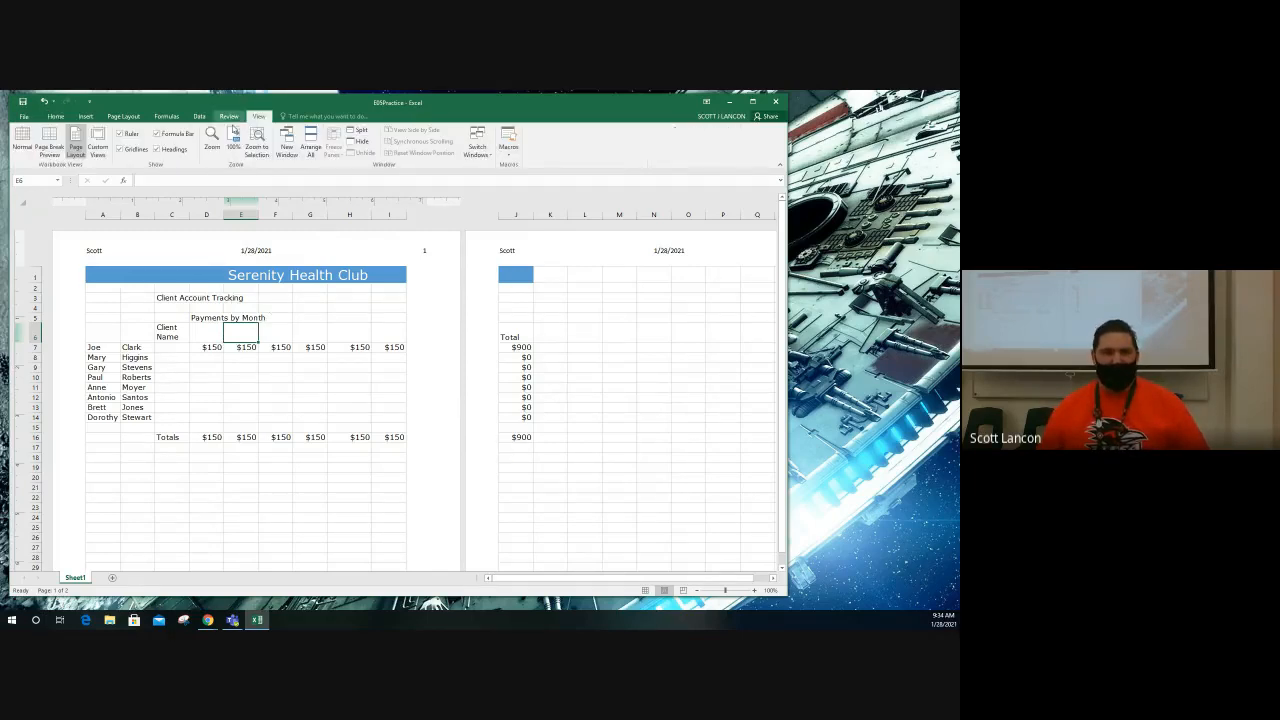
left_click(21, 140)
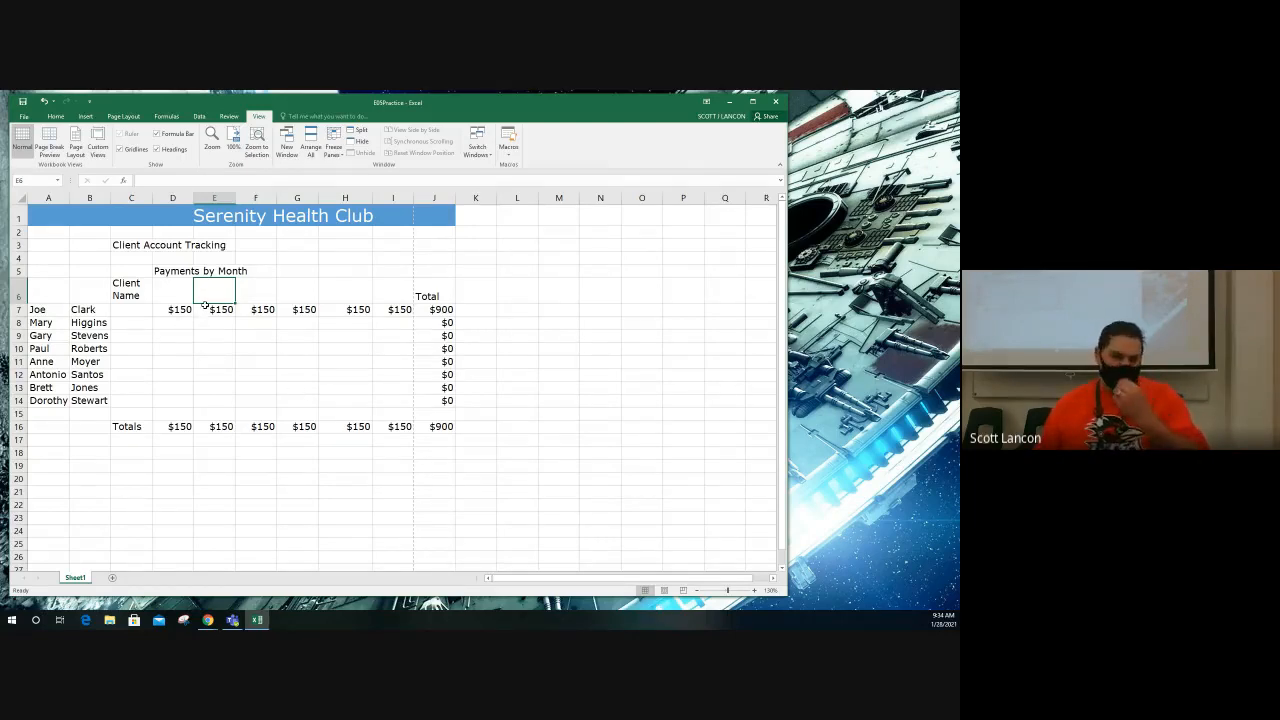
left_click(197, 372)
scroll(149, 348, "up", 4)
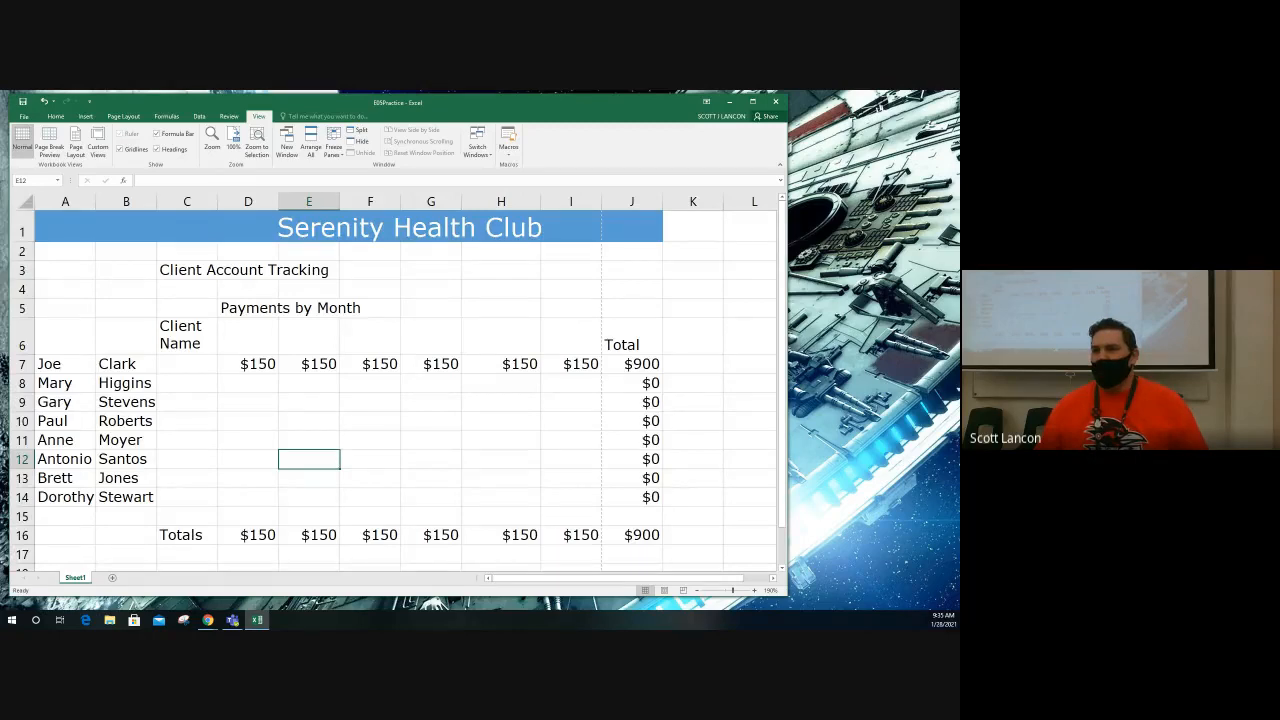
Step: Switch to the E05Practice spreadsheet in Google Sheets and open its print settings
key("alt+Tab")
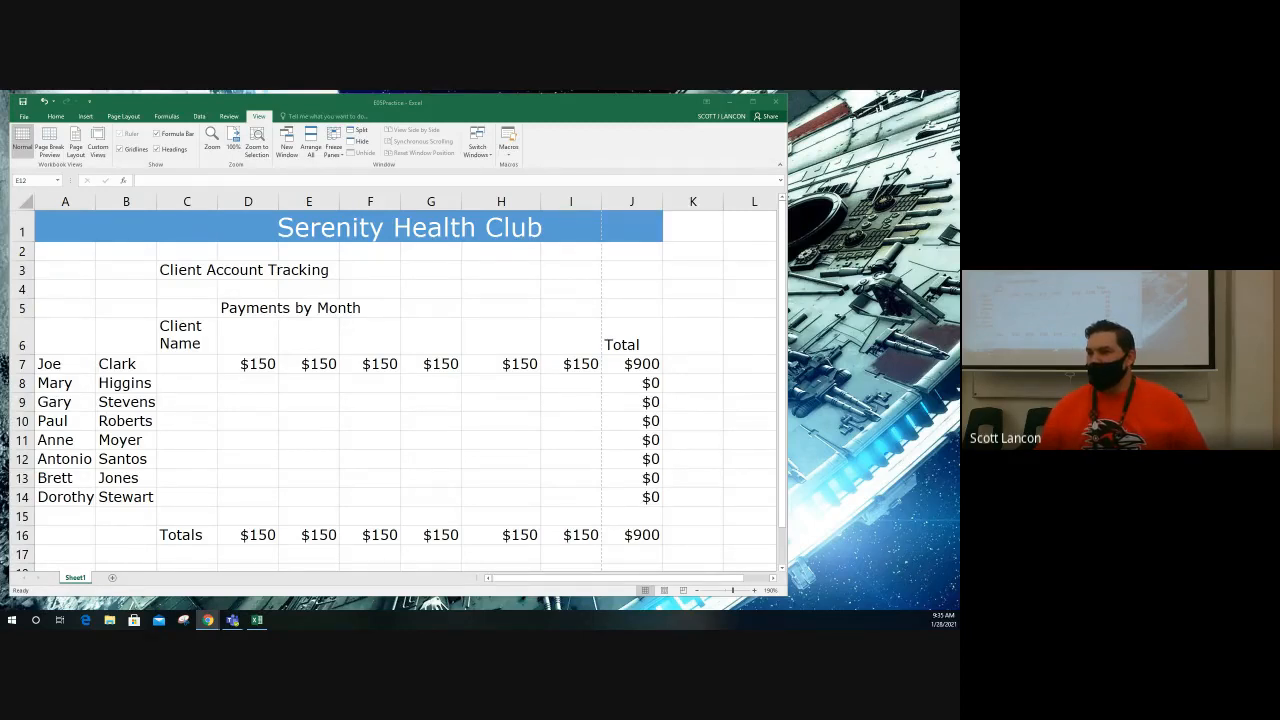
left_click_drag(959, 228, 389, 105)
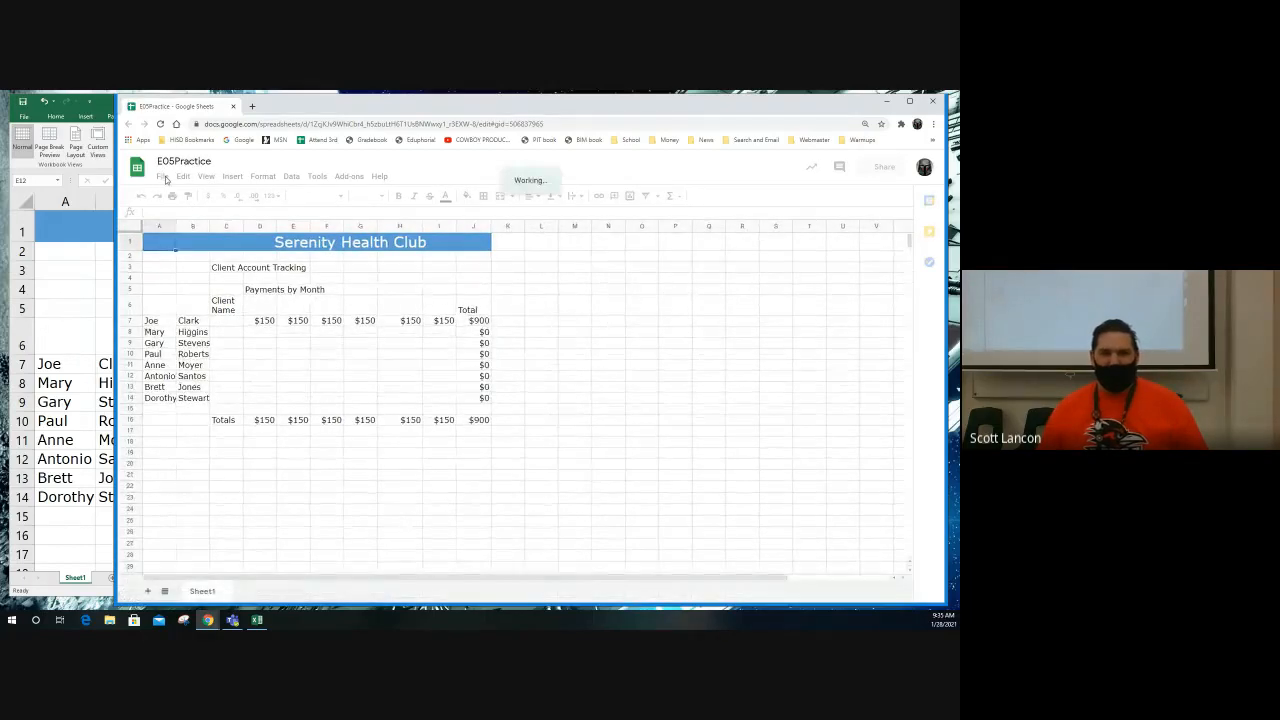
left_click(163, 177)
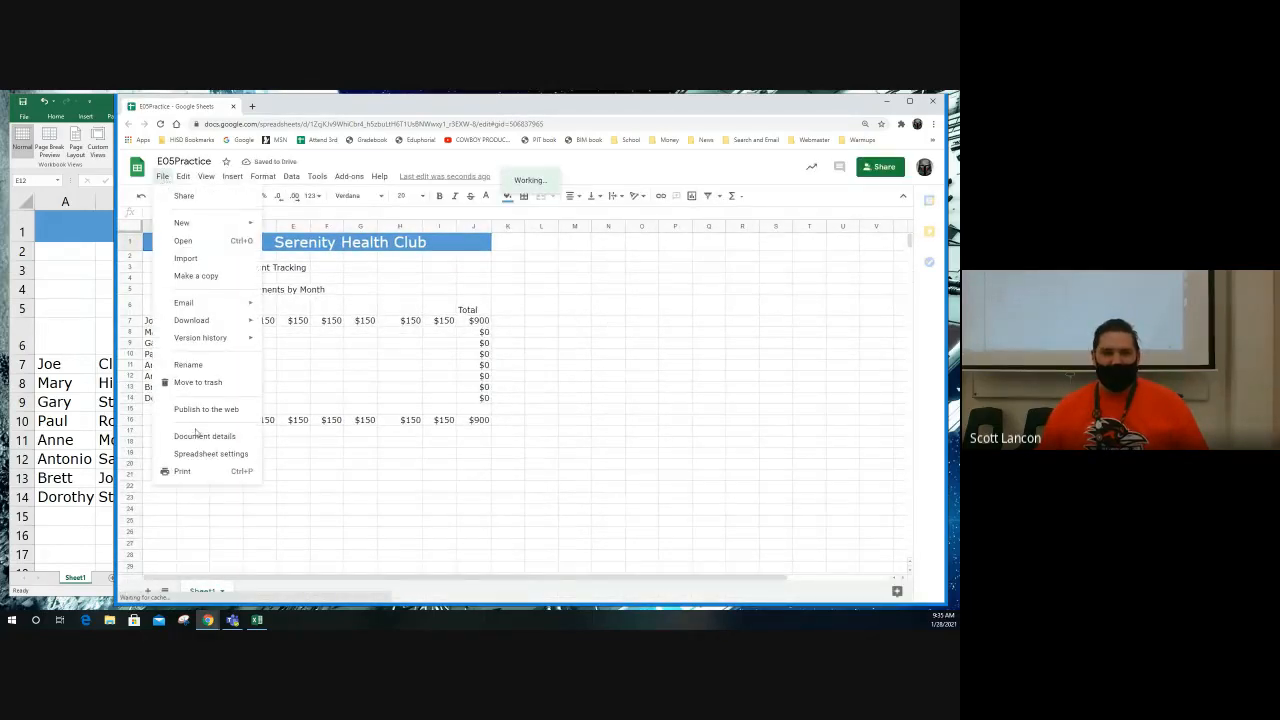
left_click(182, 471)
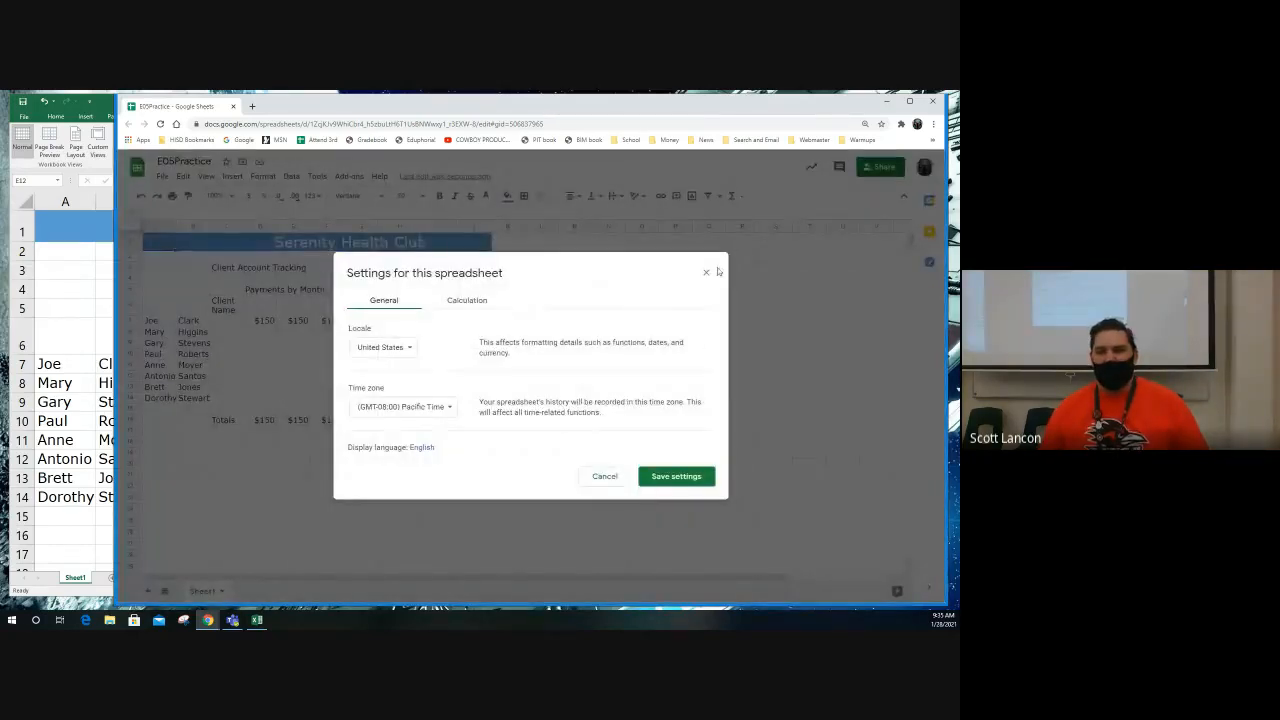
left_click(707, 274)
left_click(162, 176)
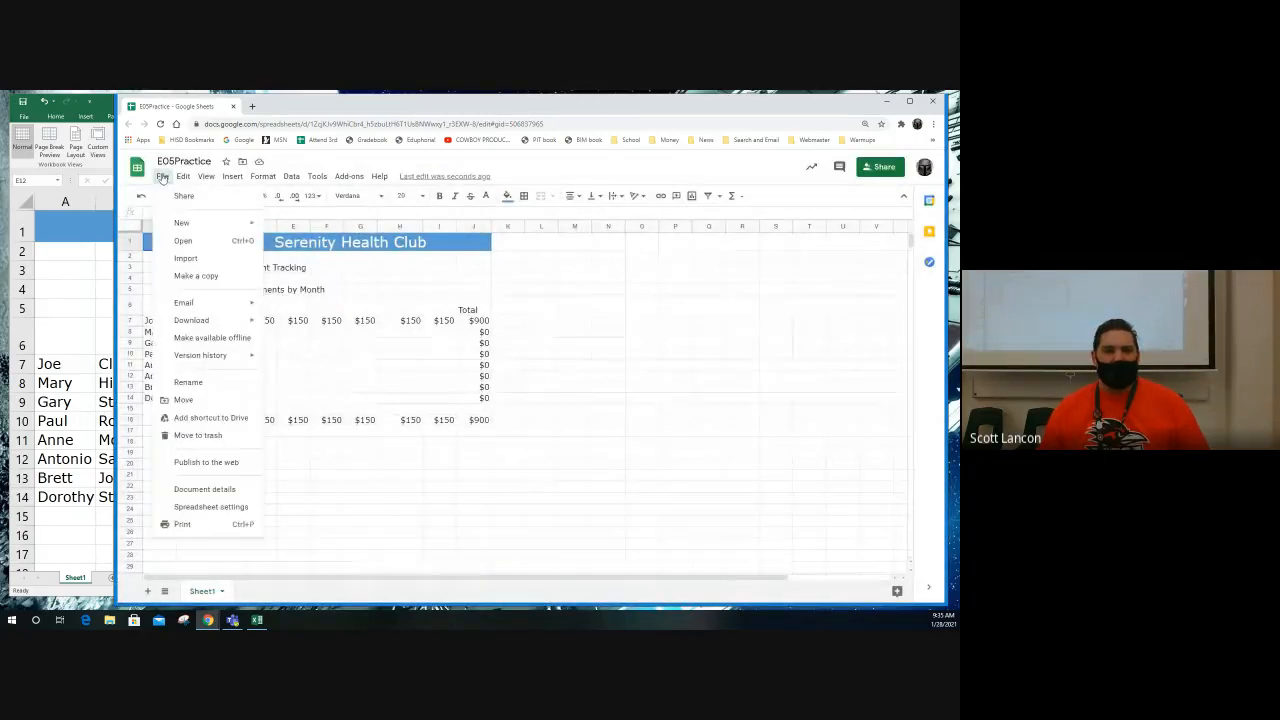
left_click(199, 529)
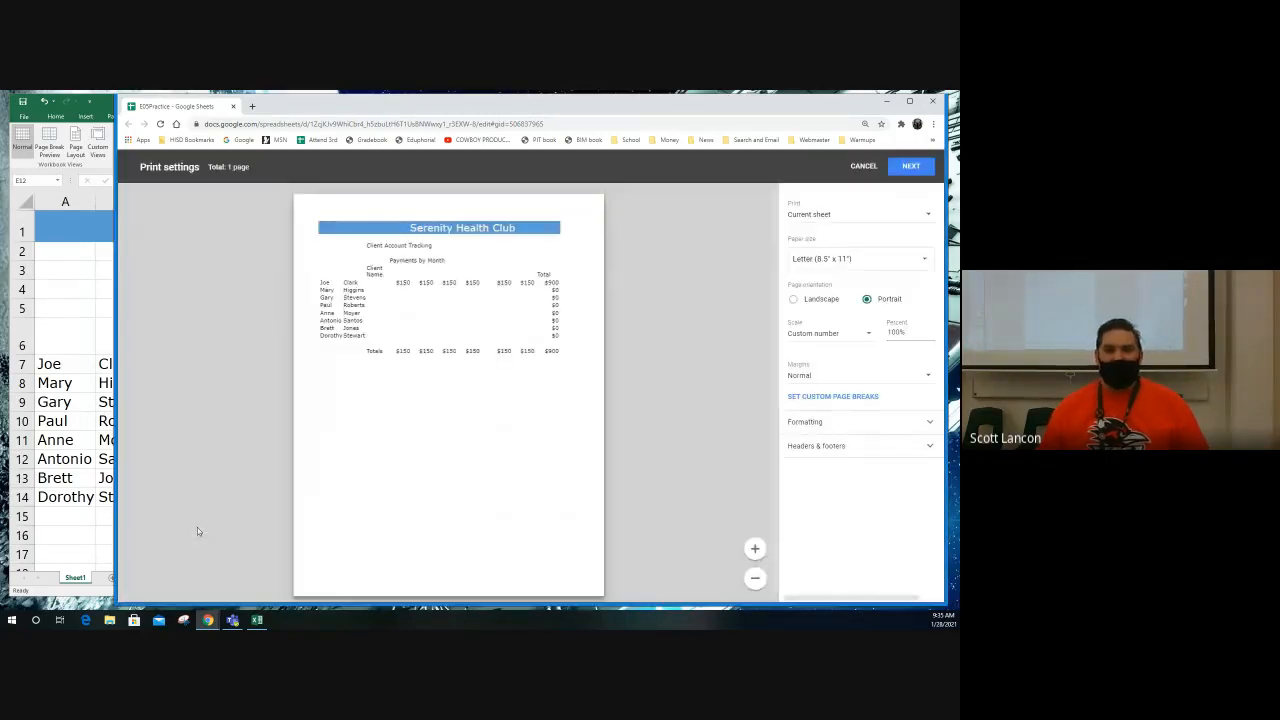
Step: Examine the custom header and footer fields with their date and page number formats, then leave the print settings without applying anything
left_click(823, 449)
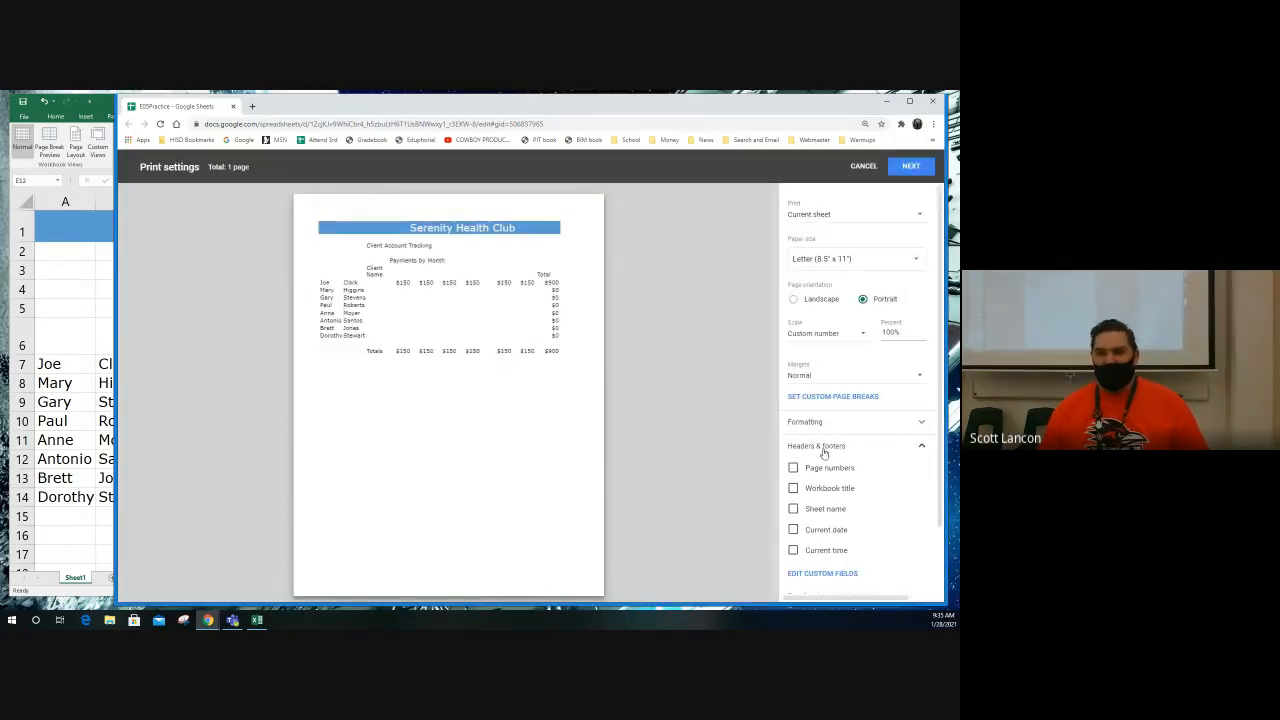
left_click(848, 575)
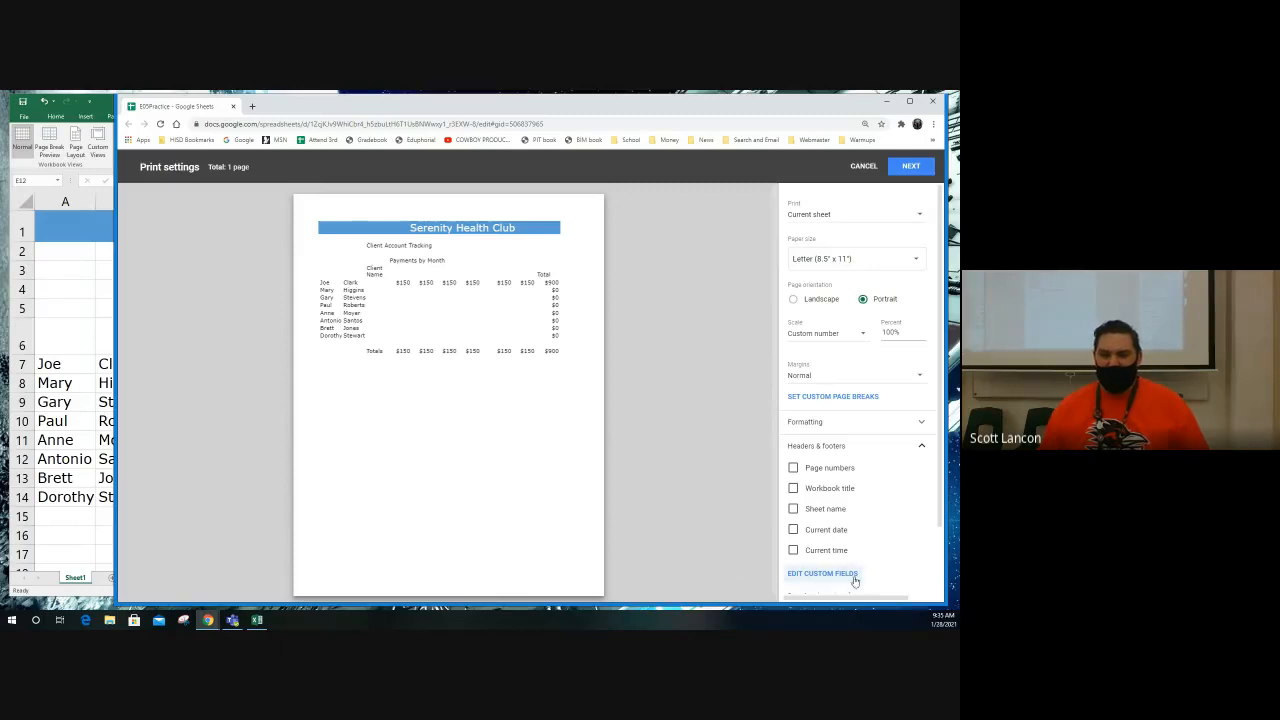
left_click(446, 219)
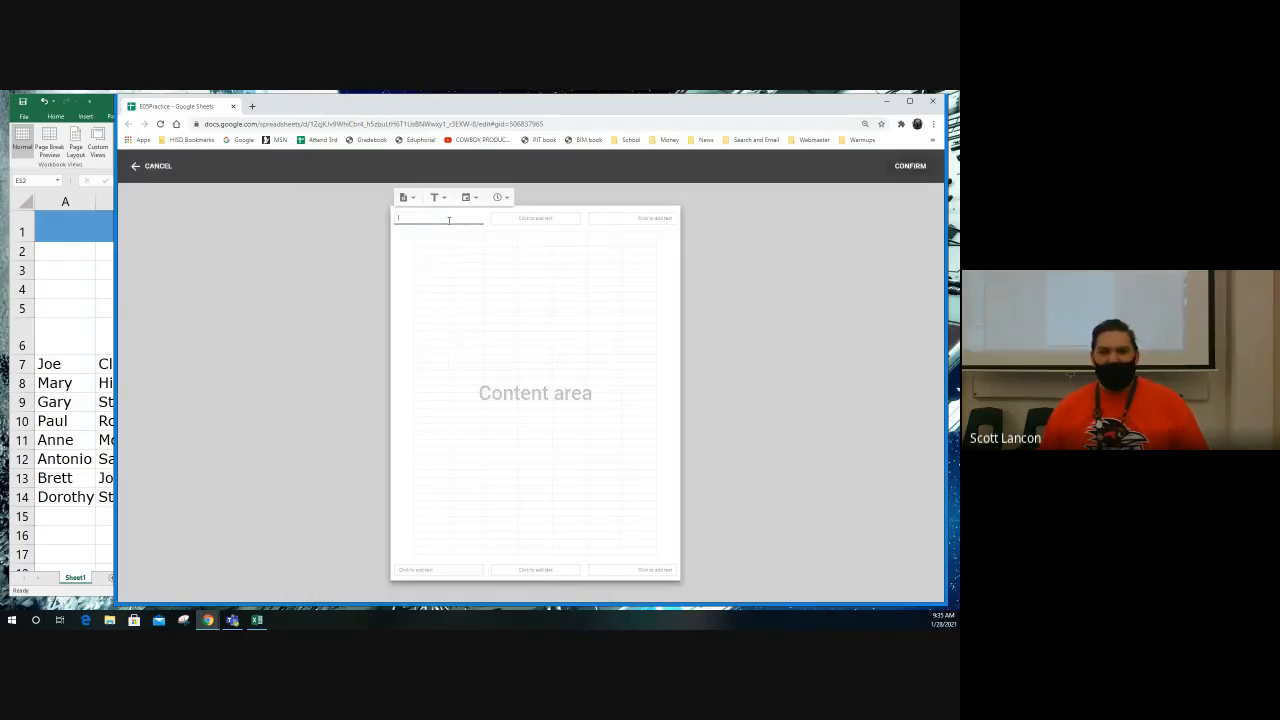
left_click(540, 219)
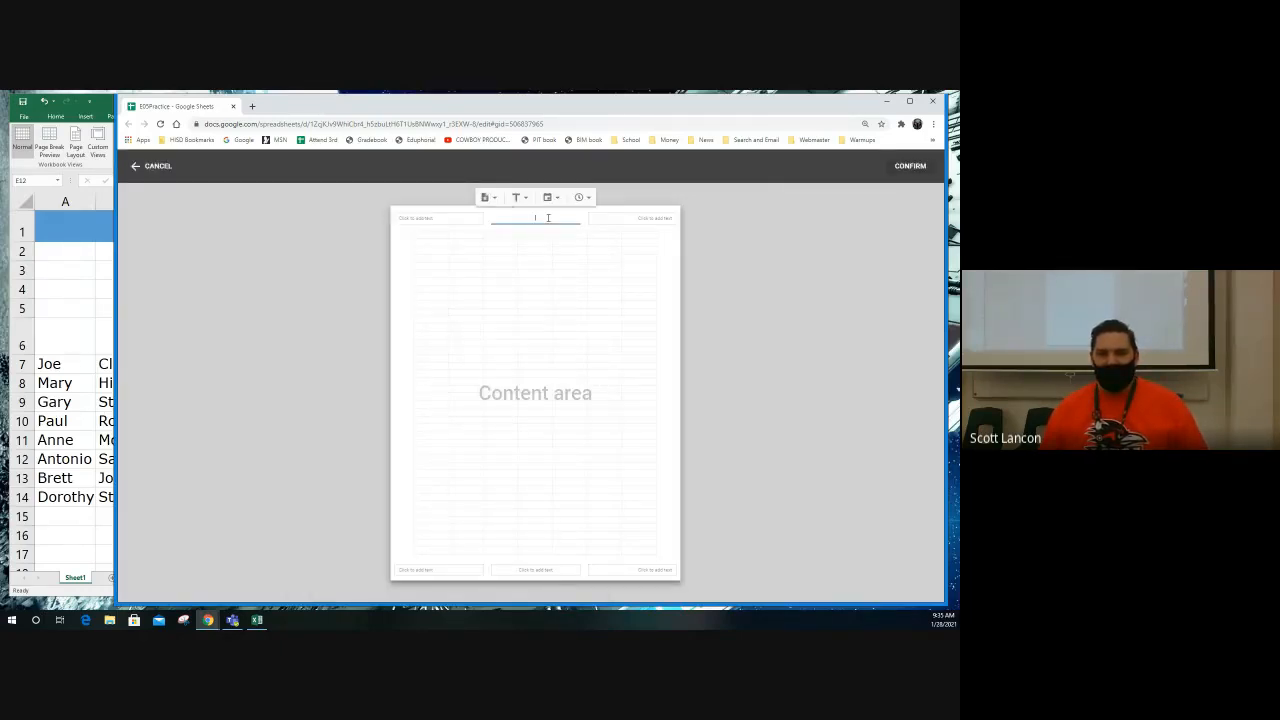
left_click(550, 197)
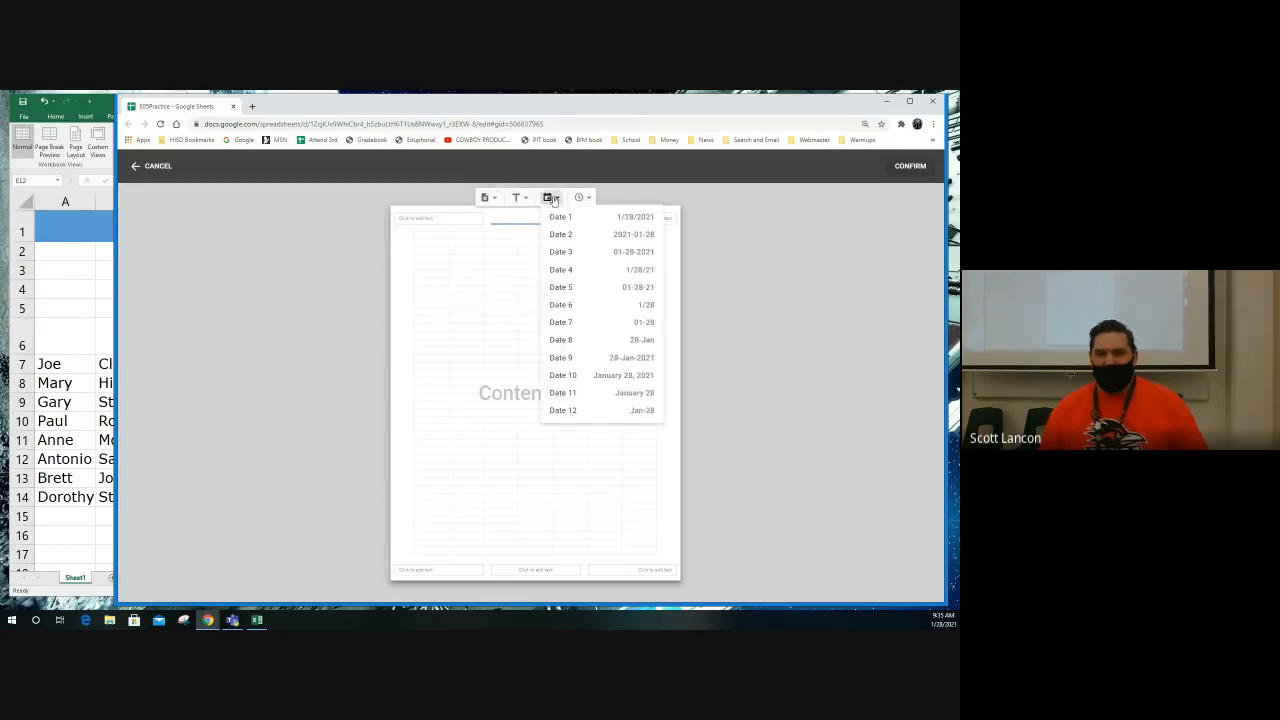
left_click(567, 222)
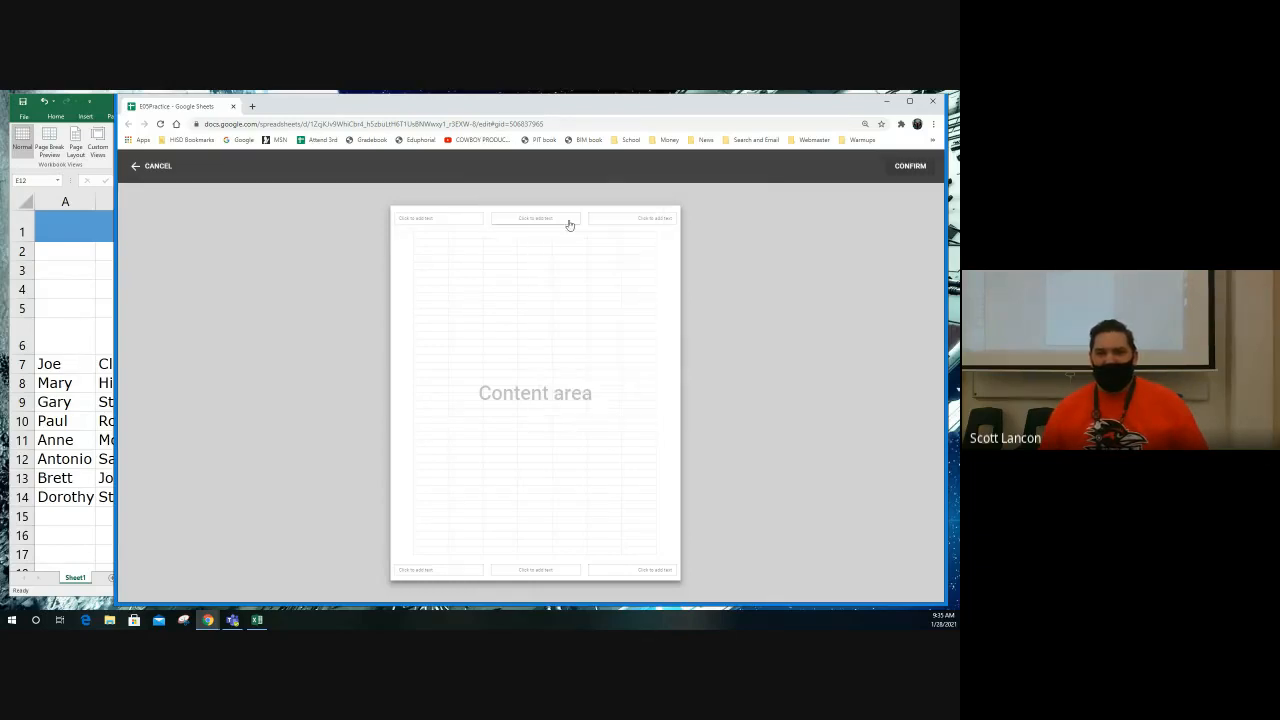
left_click(567, 199)
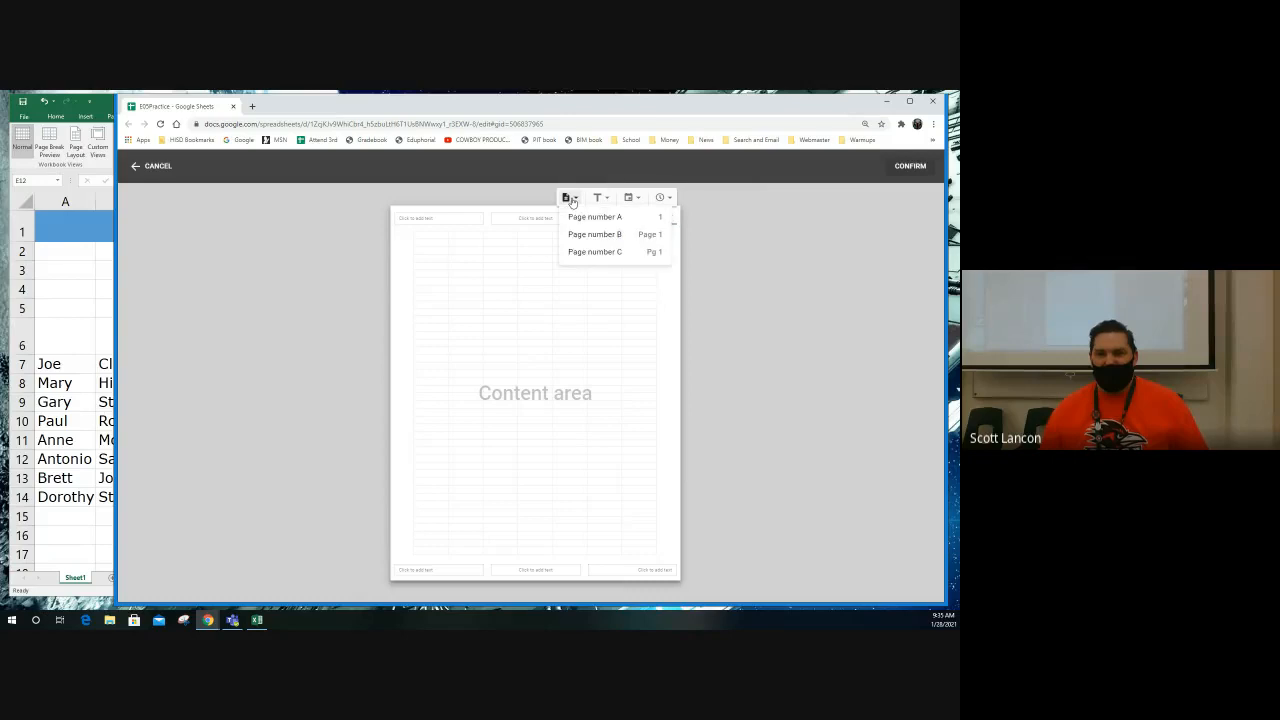
left_click(757, 224)
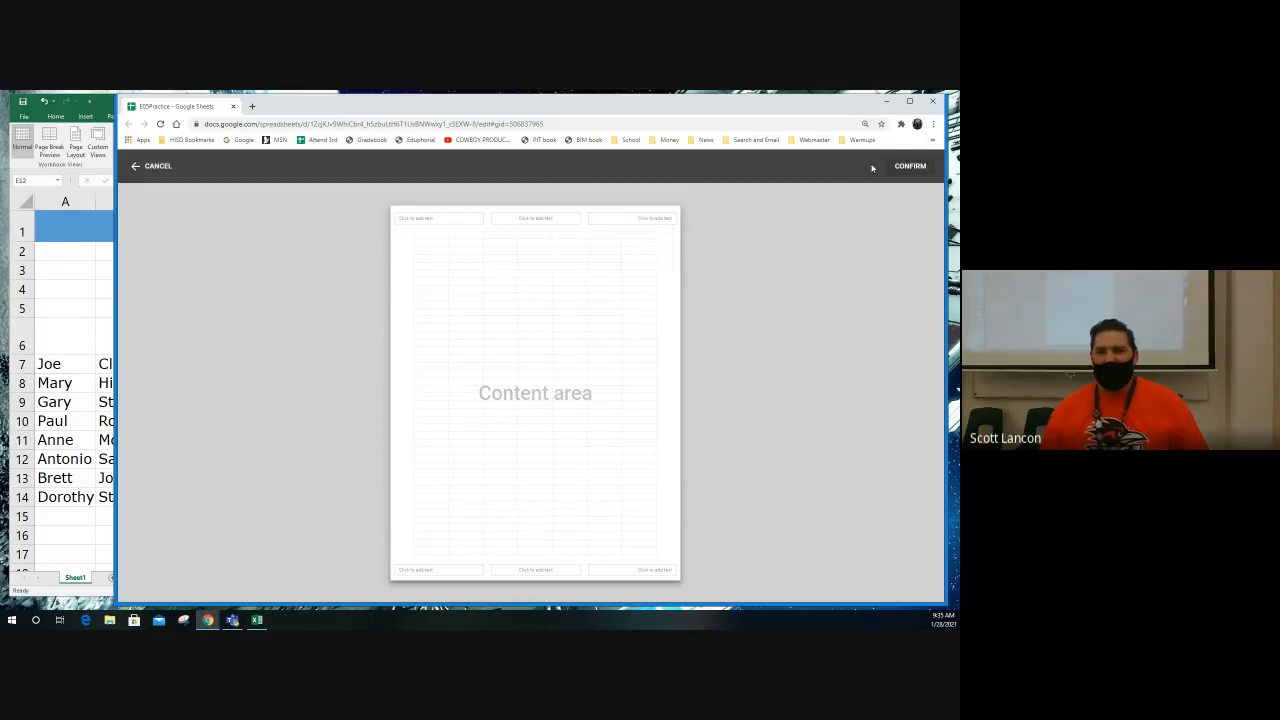
left_click(160, 167)
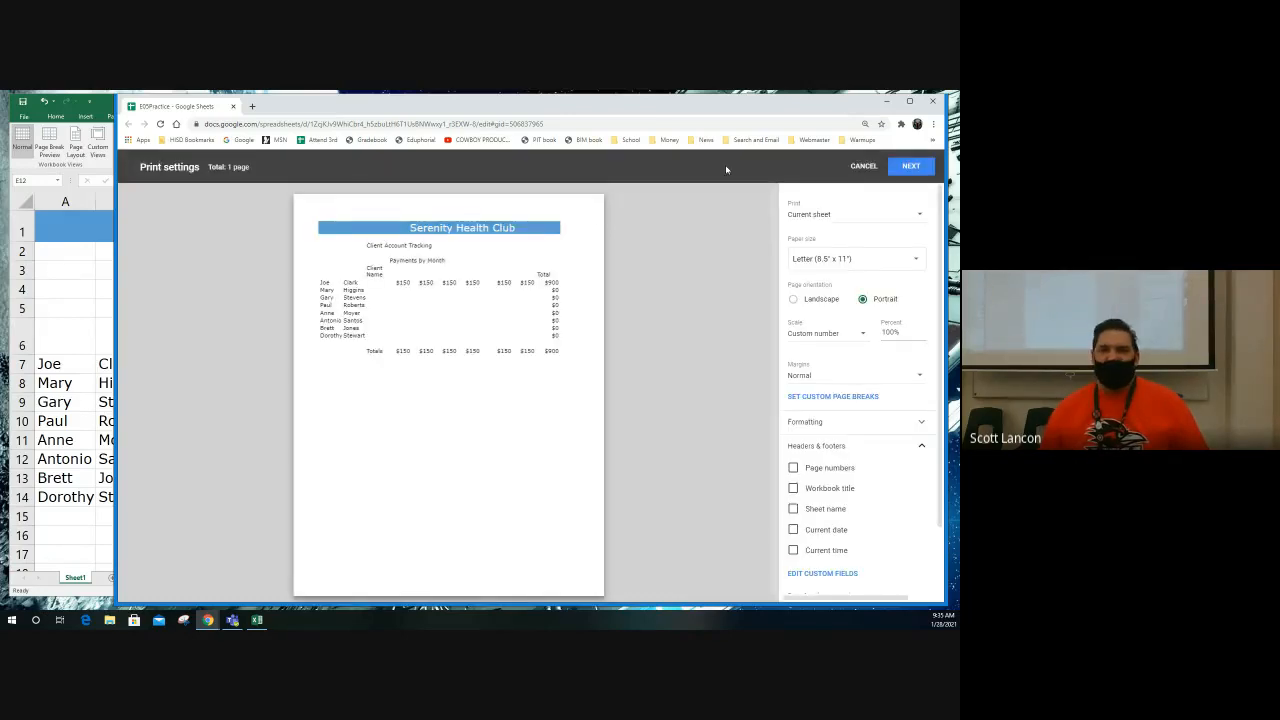
left_click(862, 167)
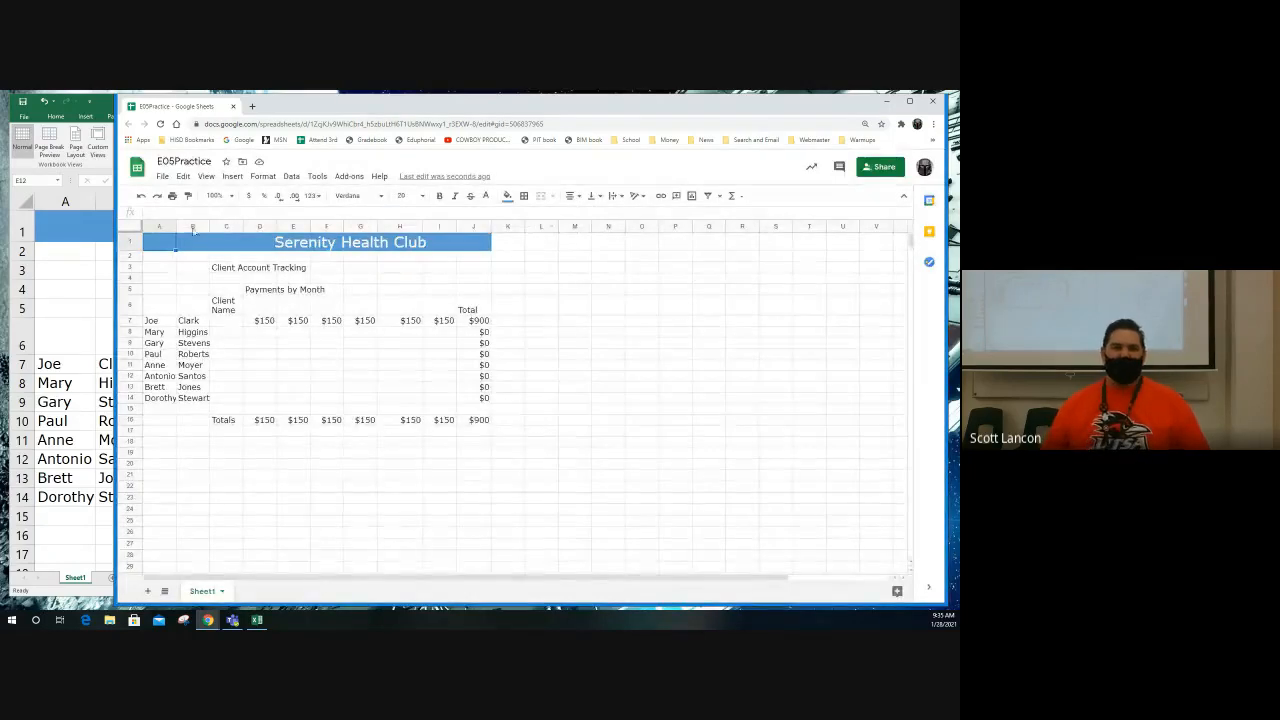
Step: Move the Google Sheets window aside and switch back to the E05Practice workbook in Excel
left_click_drag(120, 213, 290, 185)
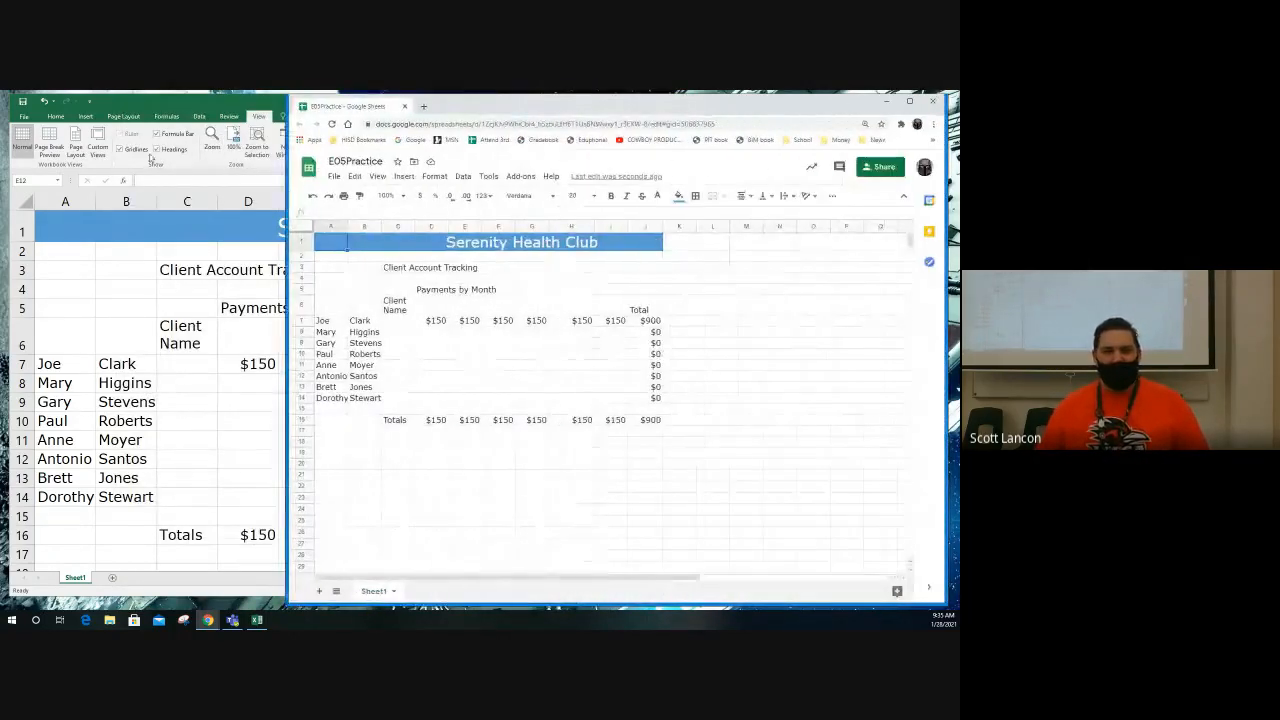
left_click(197, 98)
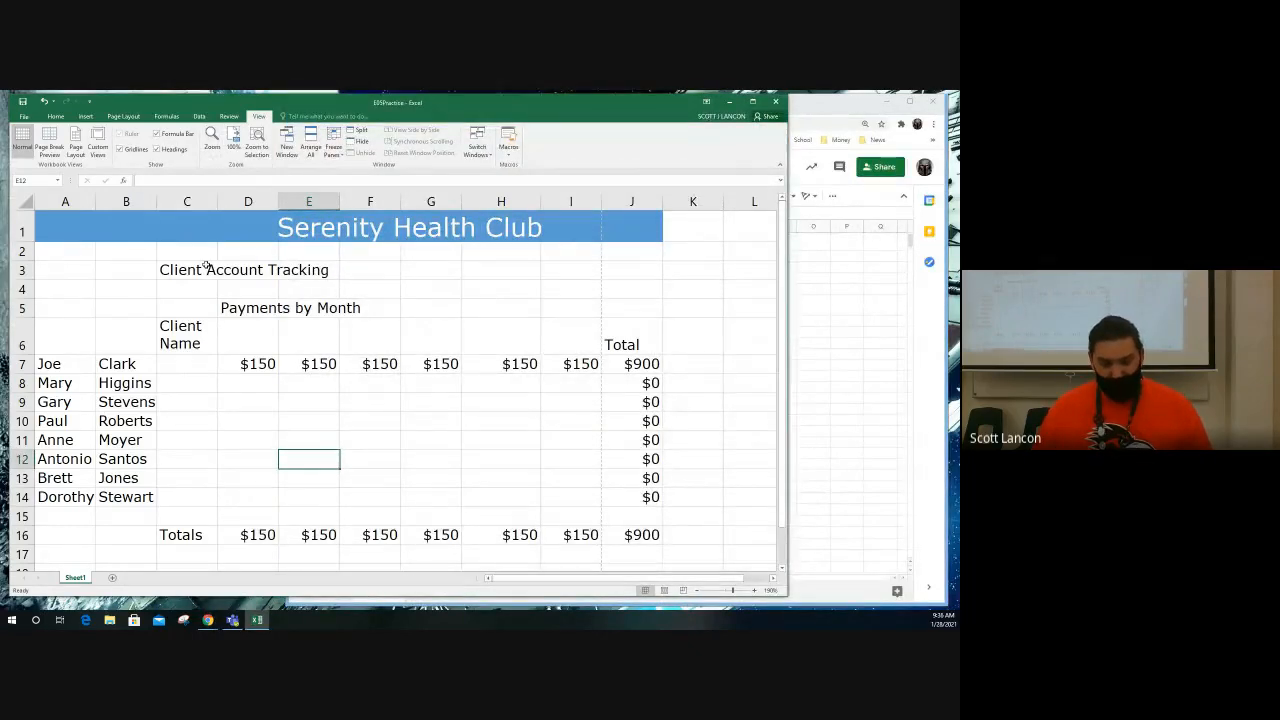
left_click(635, 382)
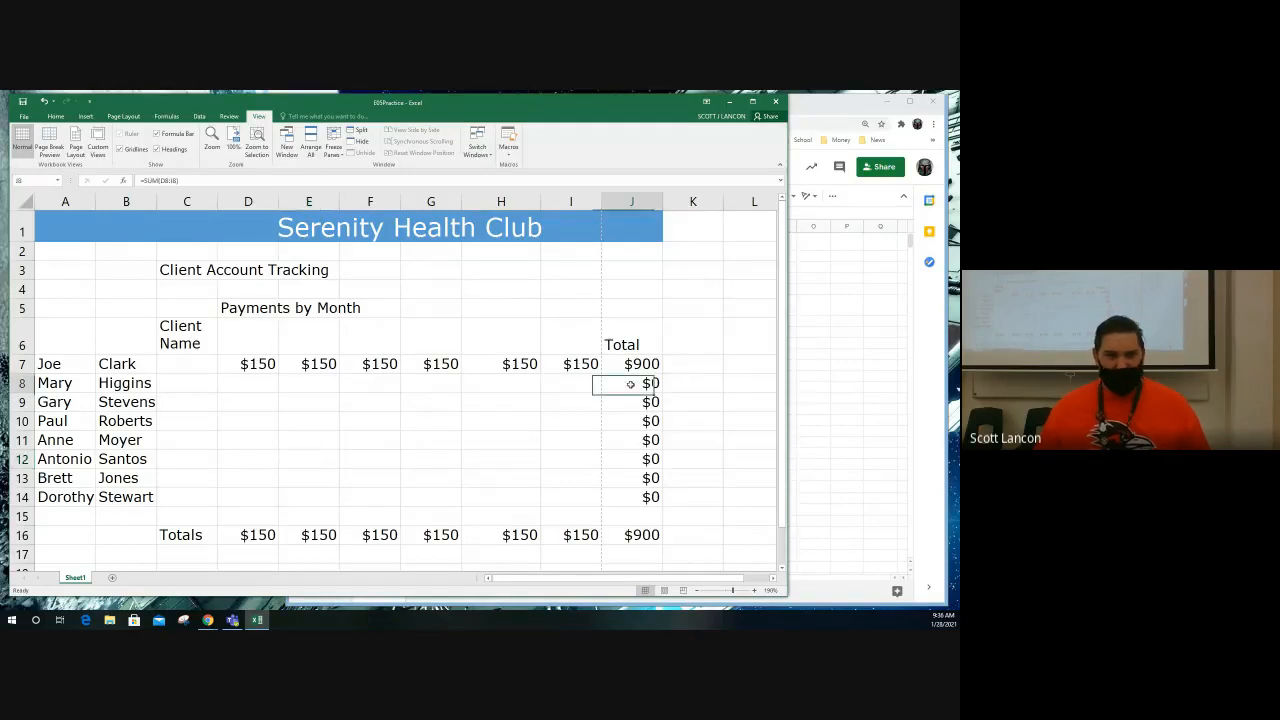
Step: Enter the date 7/6/17 in cell J3 and autofit the width of column J
left_click(629, 276)
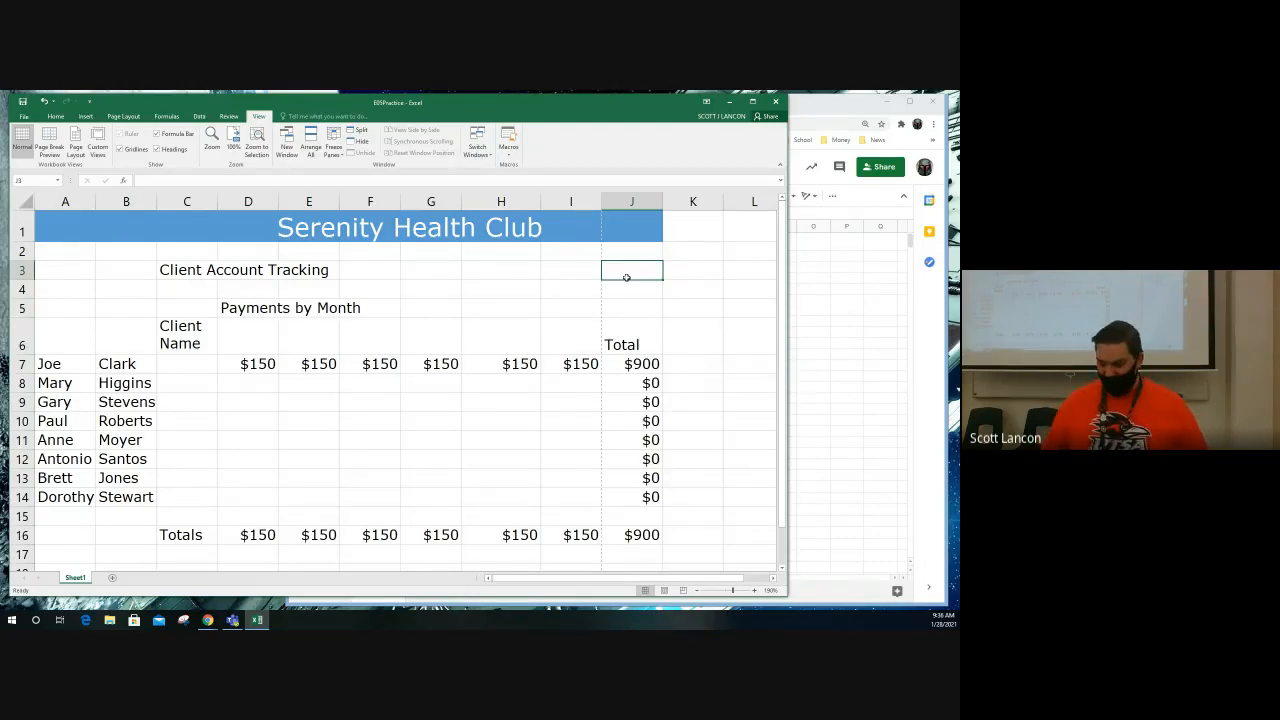
type("7/6/17")
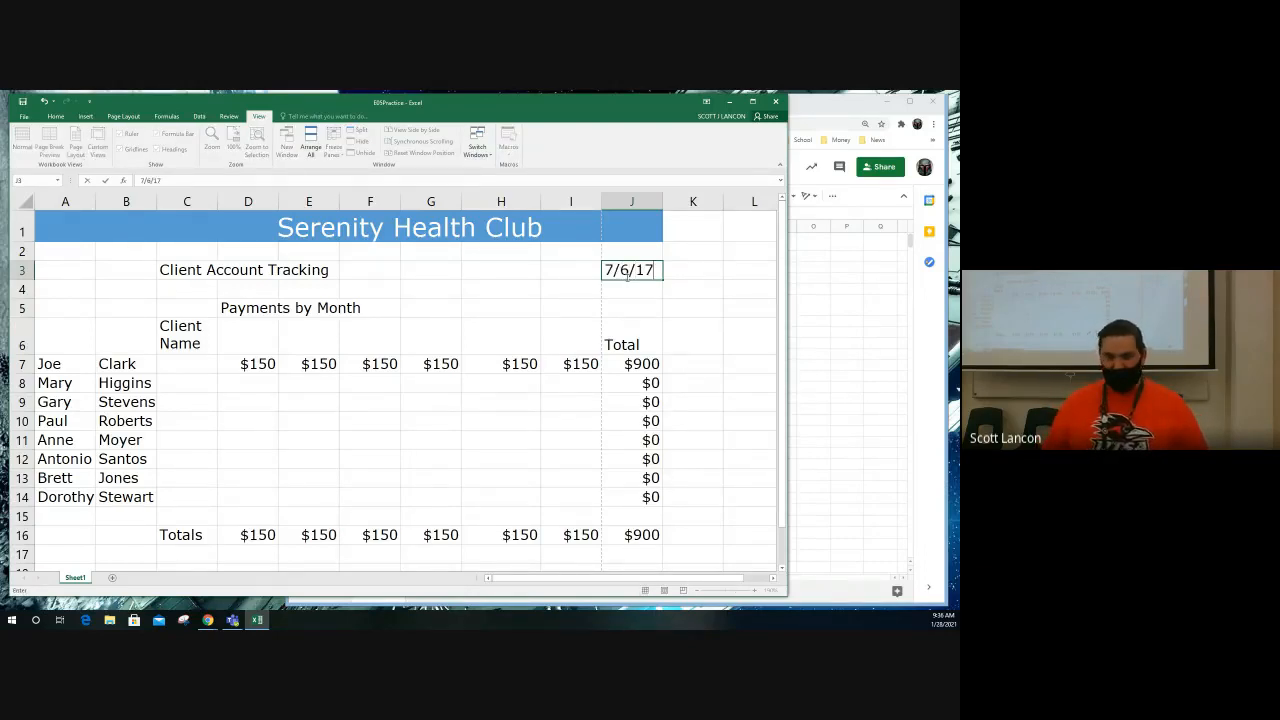
key("Return")
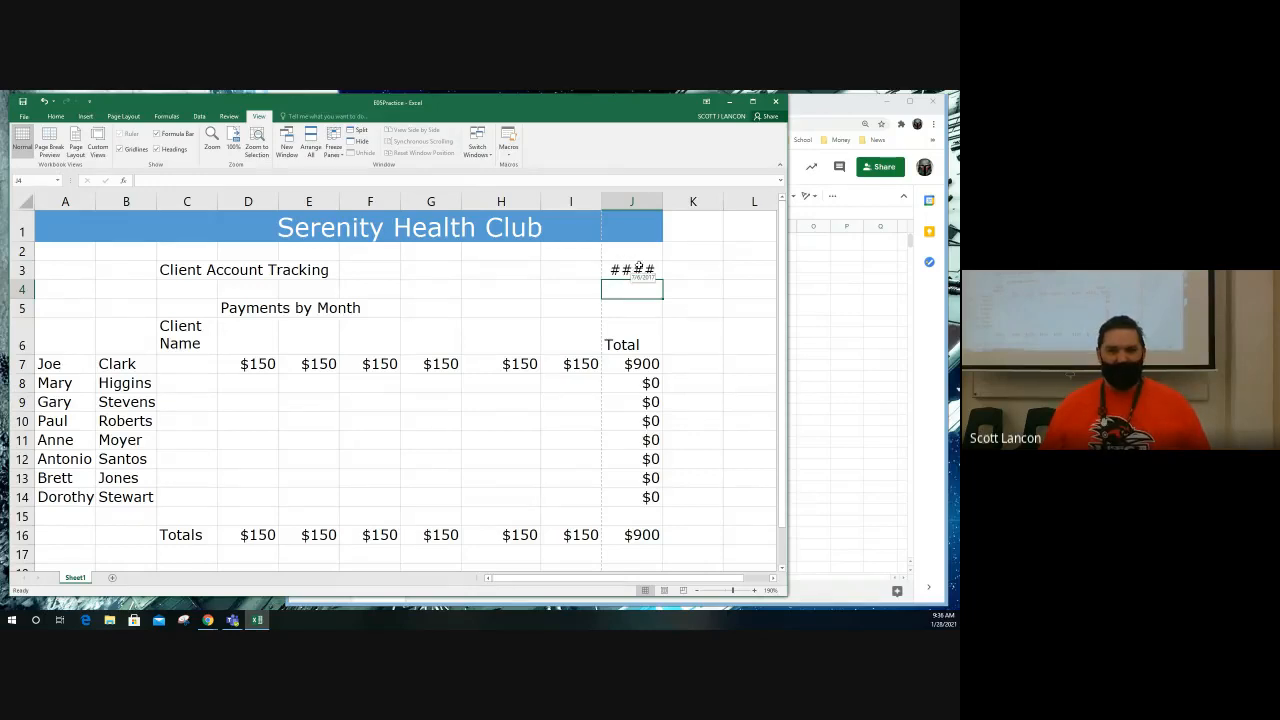
double_click(662, 199)
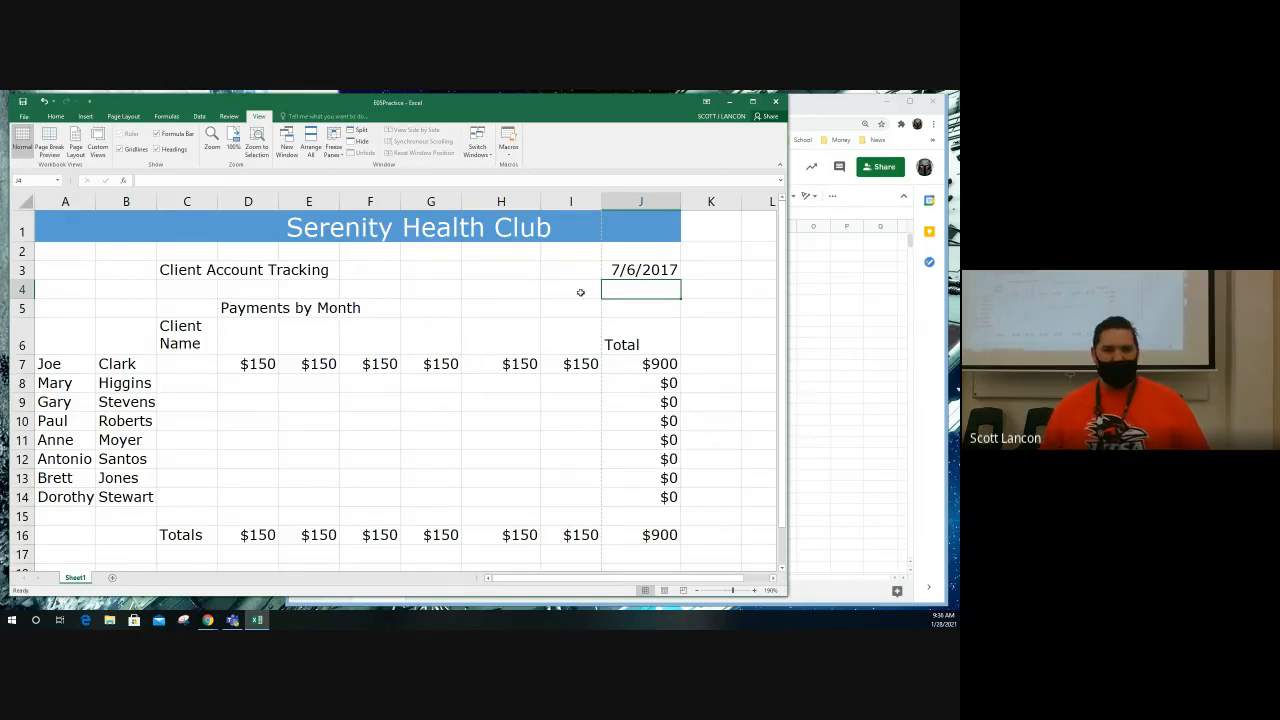
Step: Enter Jan in cell D6 and fill the month series across to Jun in cell I6
left_click(242, 334)
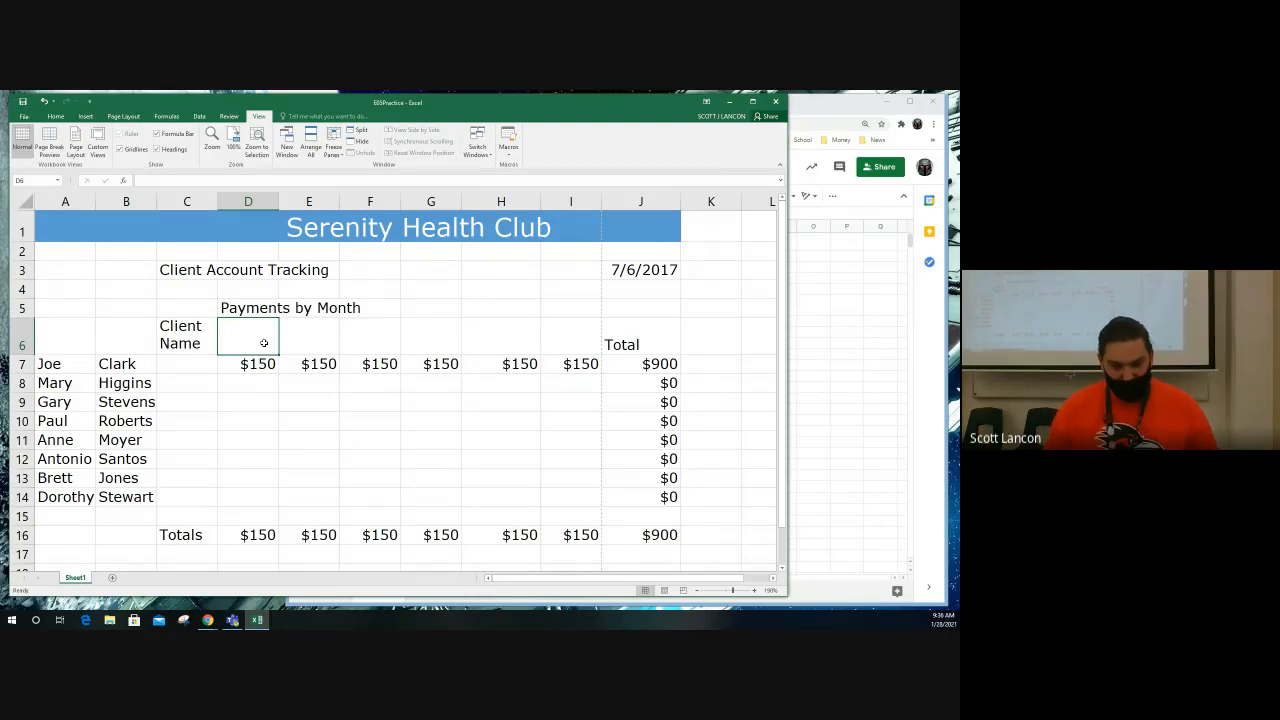
type("Jan")
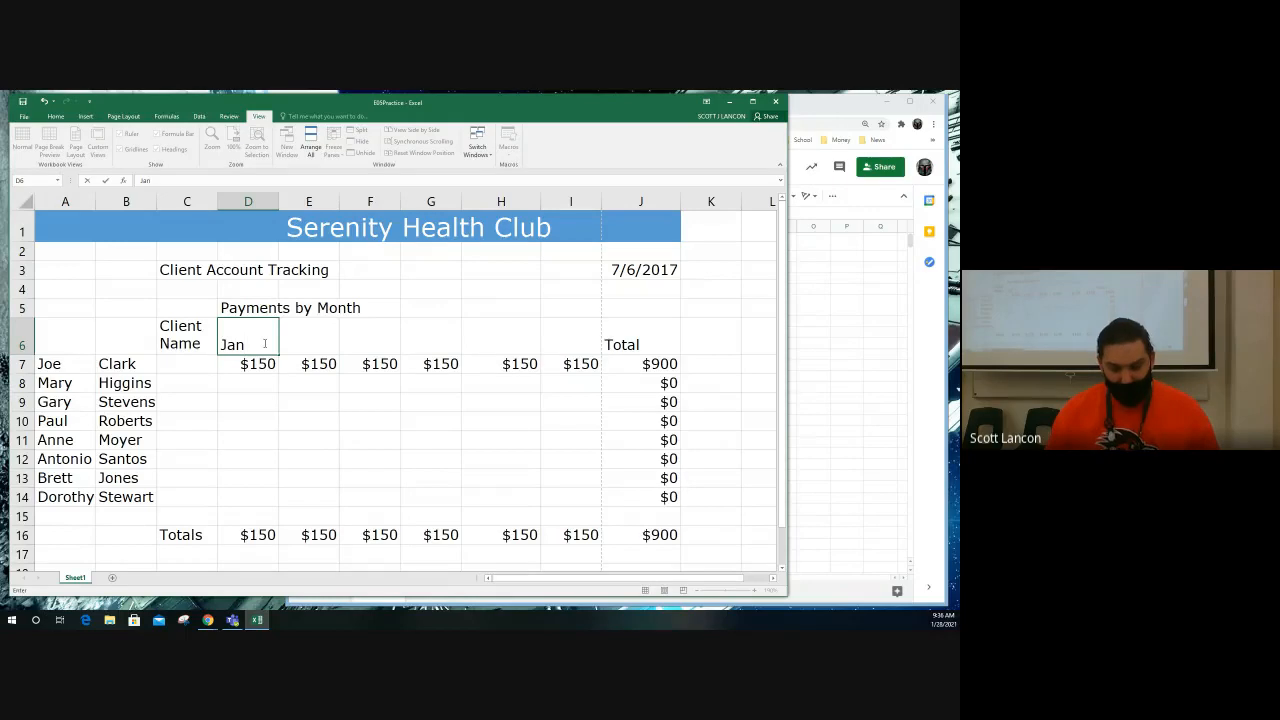
key("ctrl+Return")
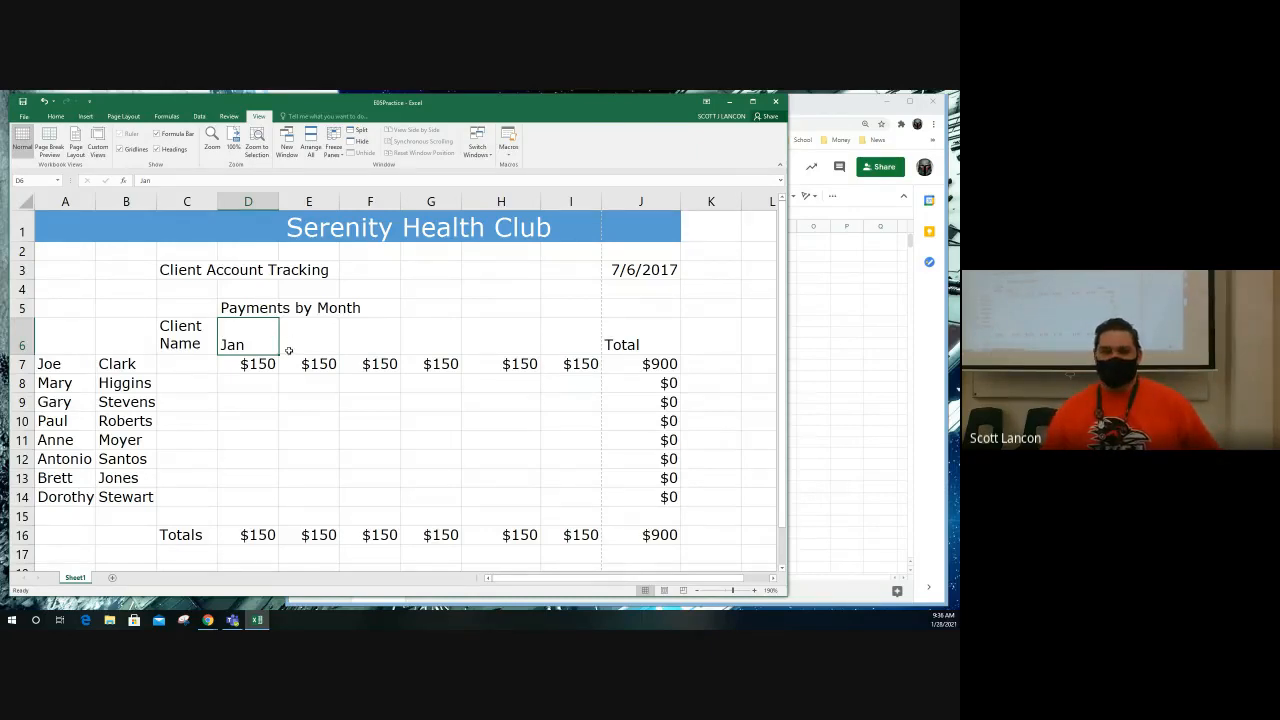
left_click_drag(279, 353, 522, 355)
left_click_drag(569, 354, 603, 356)
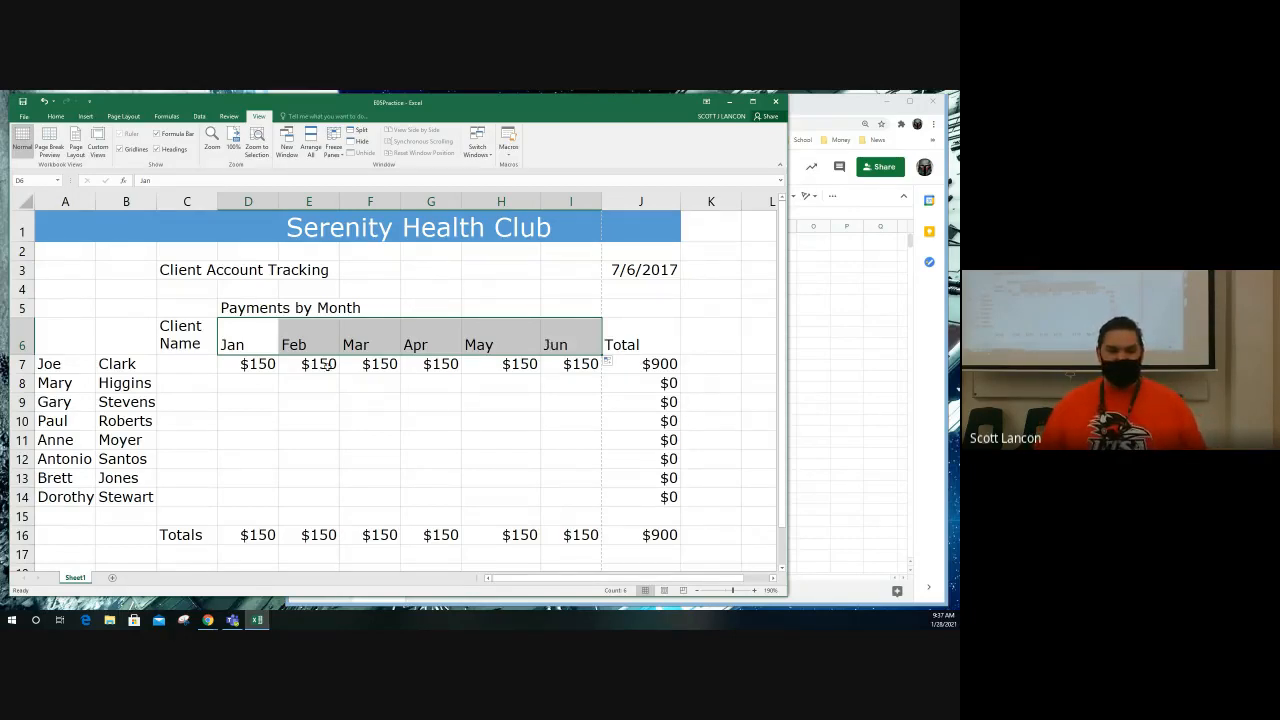
Step: Fill the payment amounts in D7:I7 down through row 14 for all remaining clients
left_click_drag(247, 367, 568, 363)
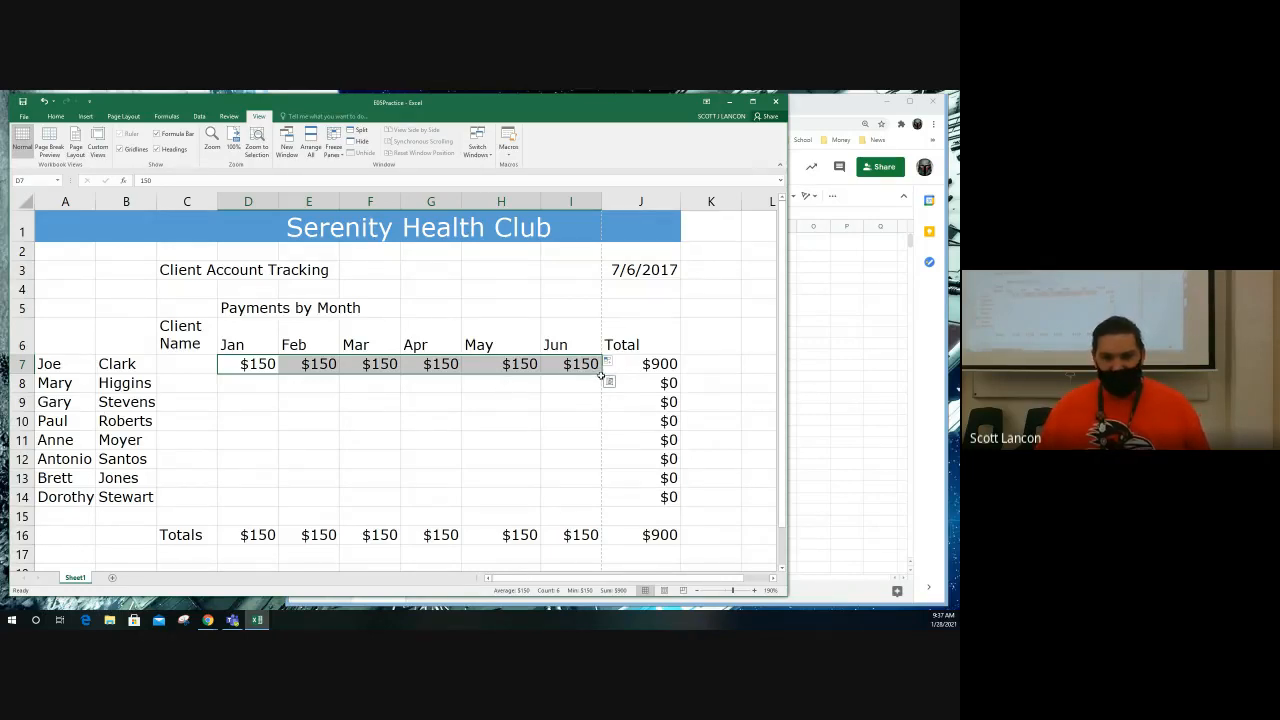
left_click_drag(602, 374, 601, 501)
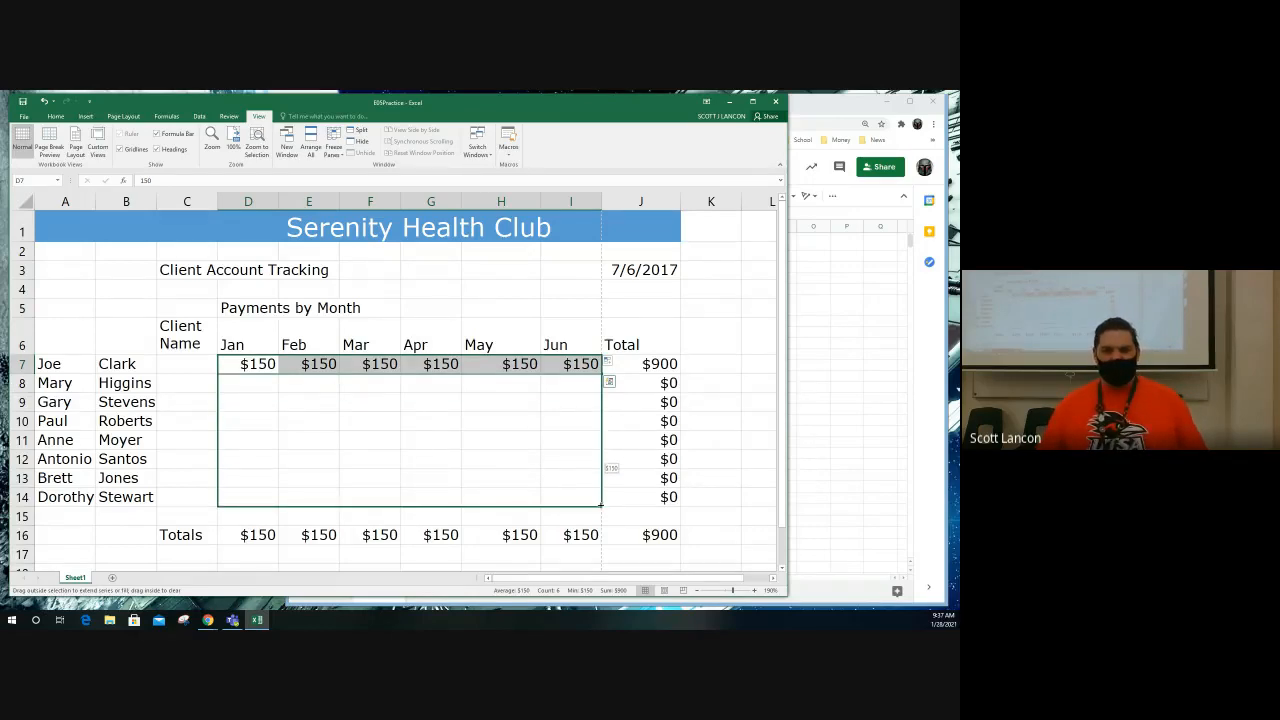
left_click_drag(601, 505, 601, 506)
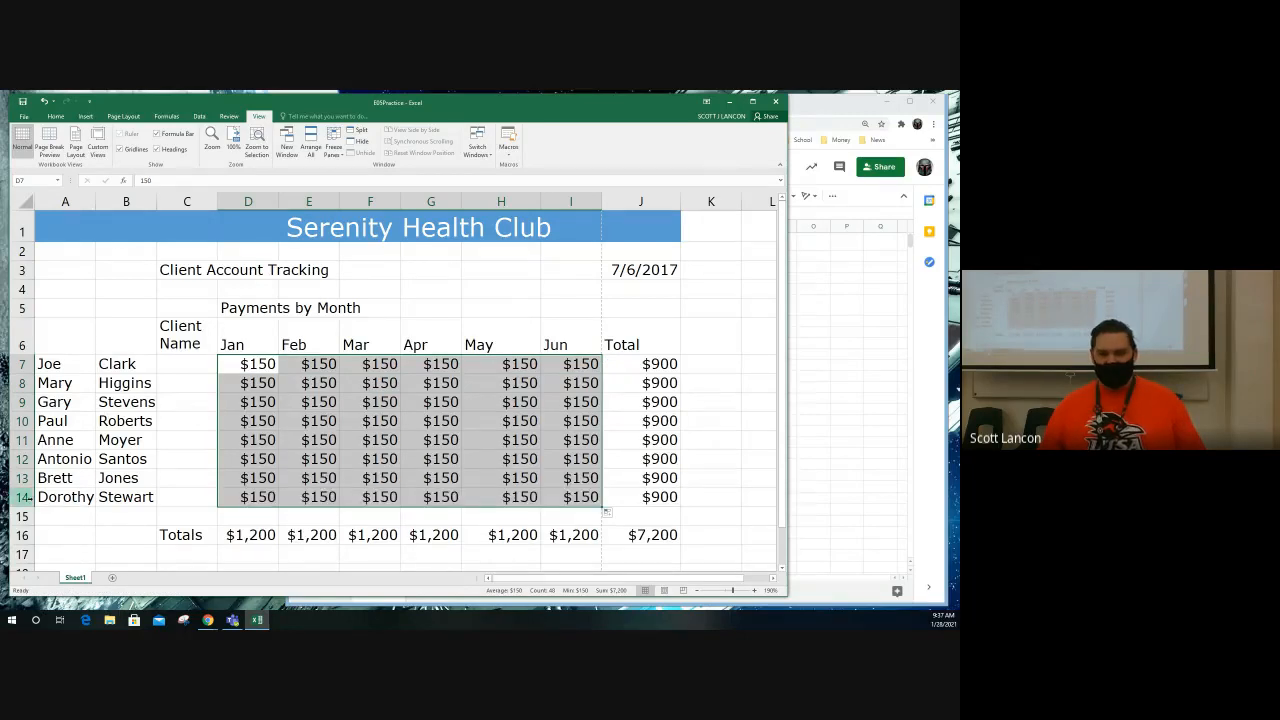
left_click(22, 497)
left_click_drag(260, 364, 582, 503)
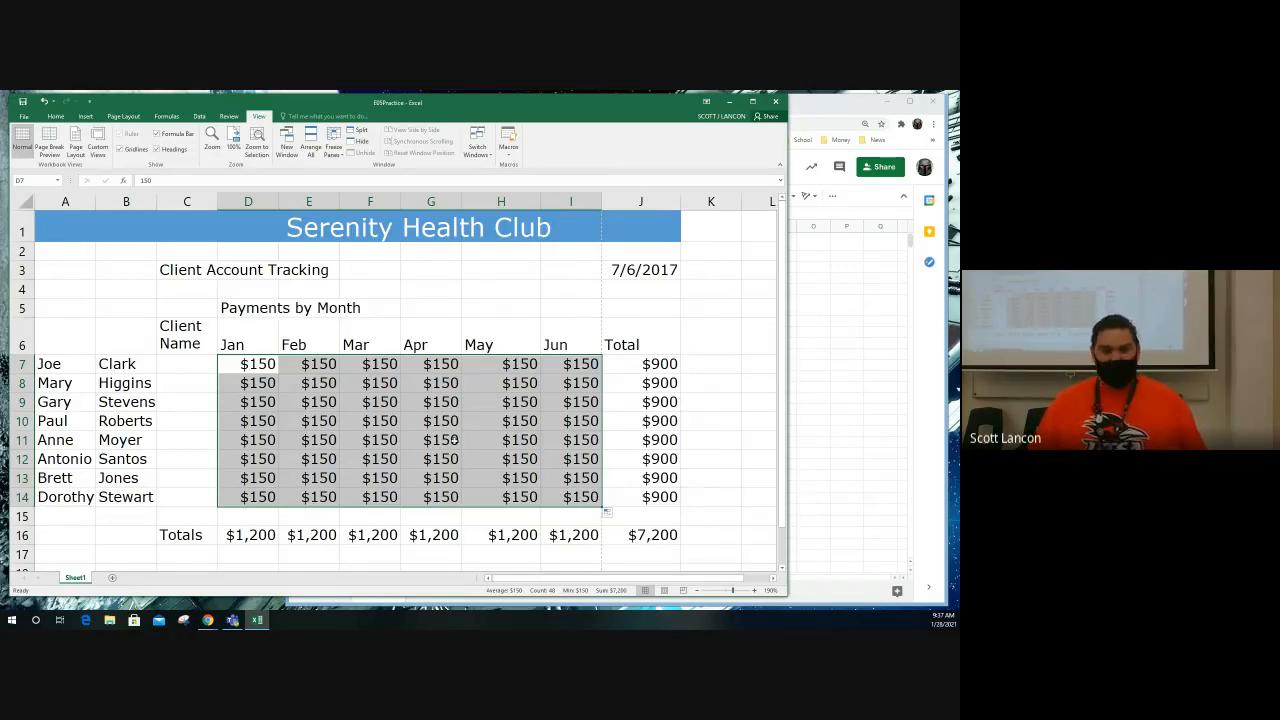
Step: Set the last client's January payment in D14 to 25 and February payment in E14 to 50
left_click(253, 500)
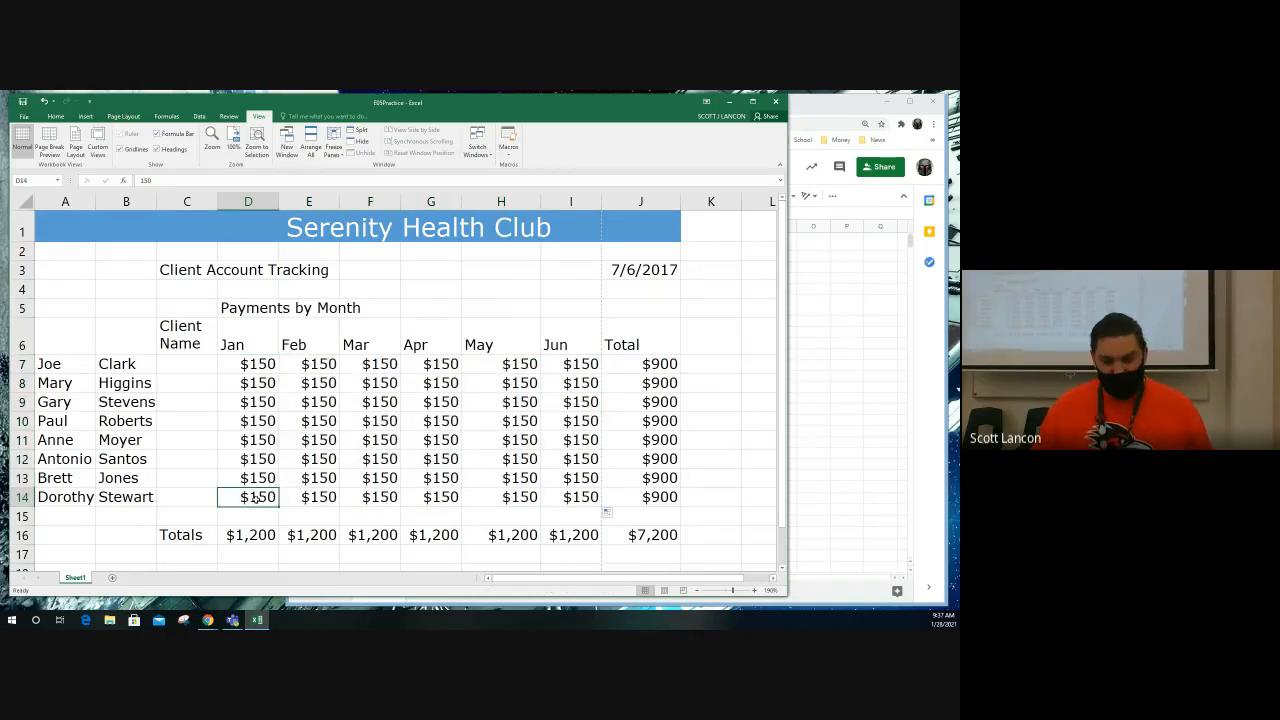
type("25")
key("Return")
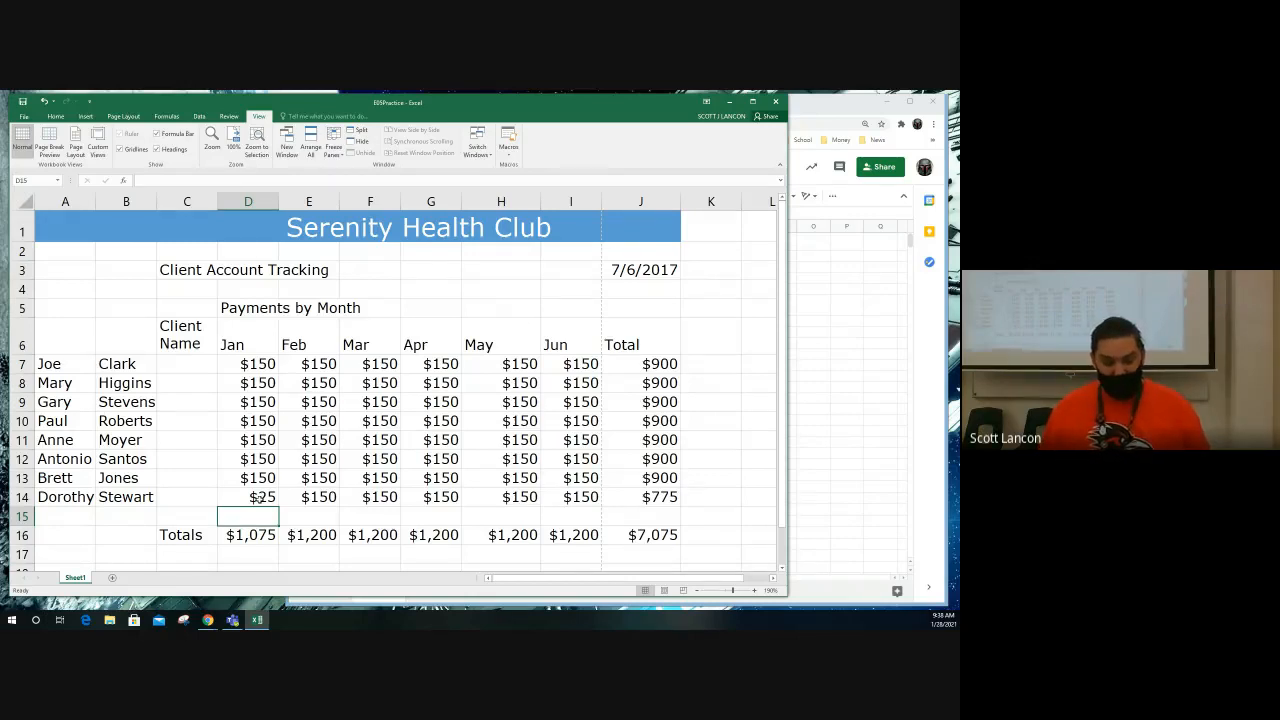
key("Up")
key("Right")
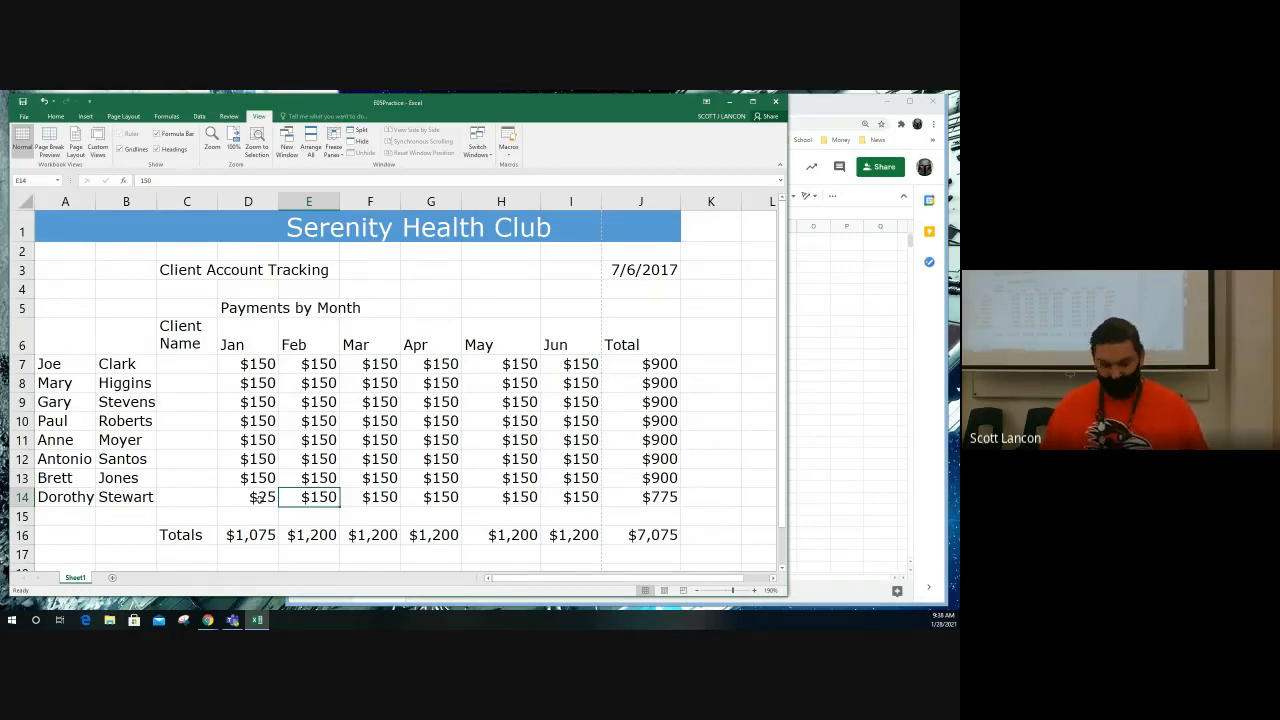
type("50")
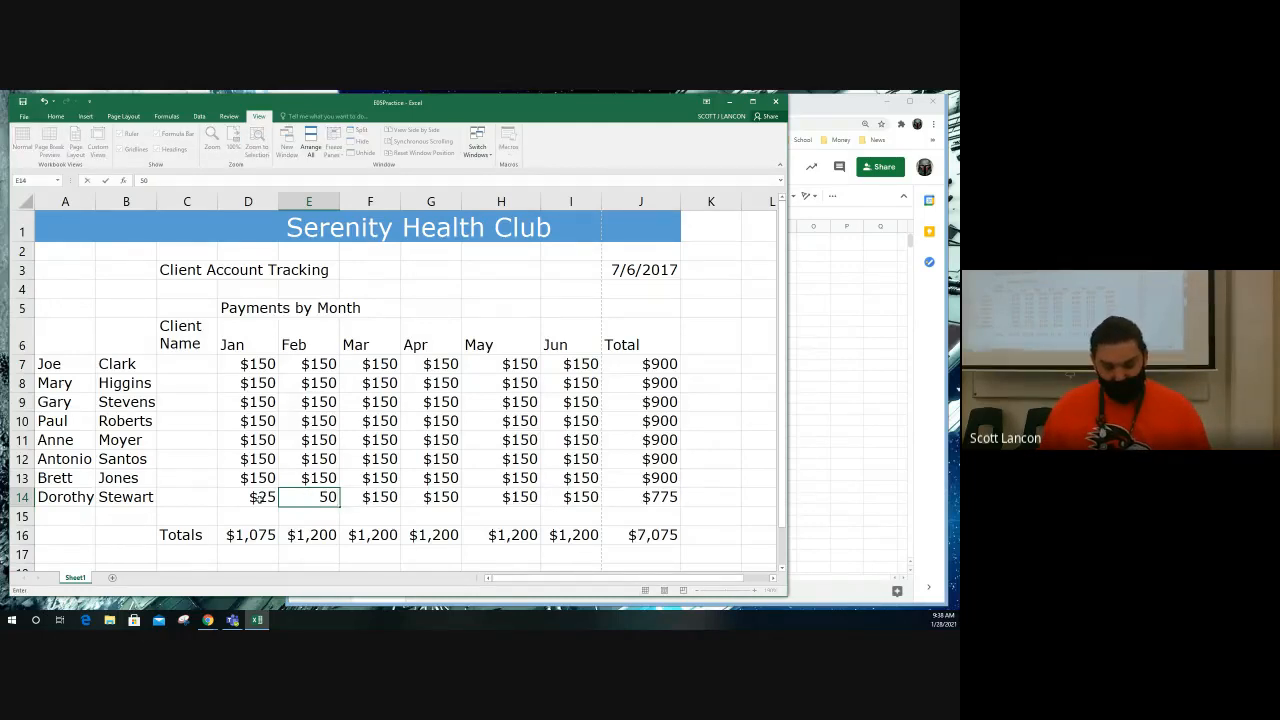
key("Tab")
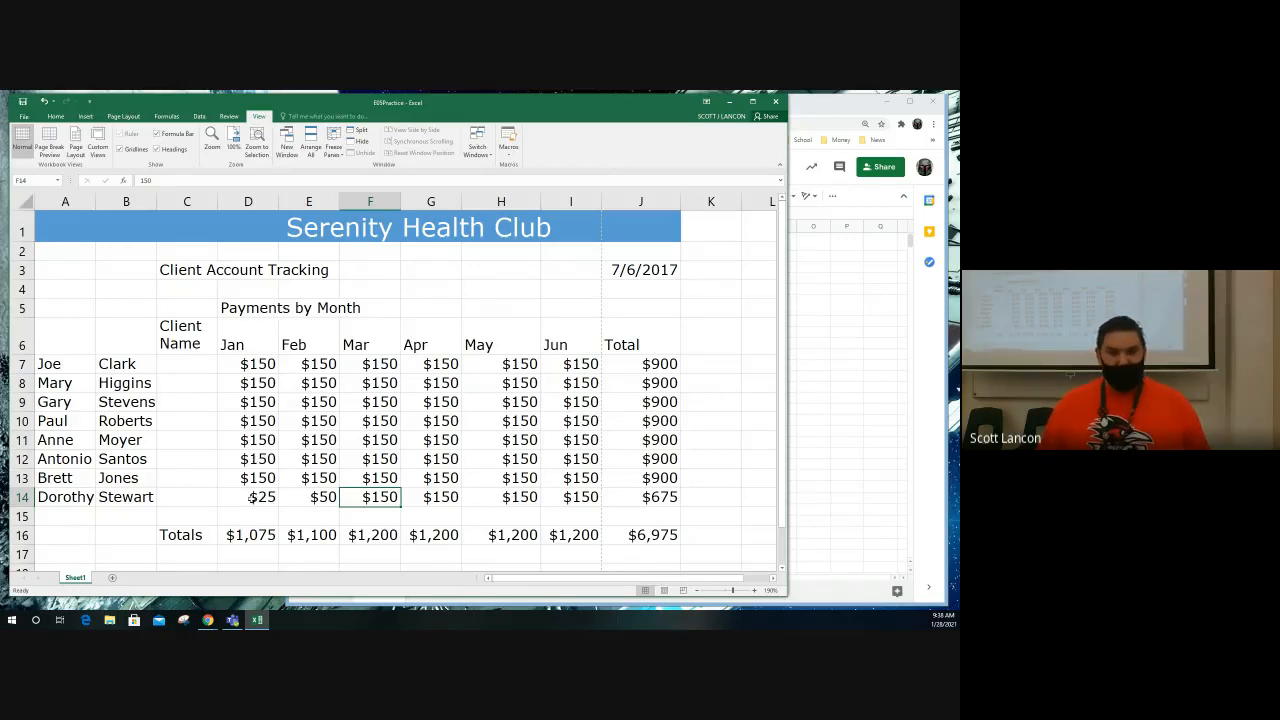
Step: Extend the number series from D14:E14 across to the June payment in cell I14
left_click(252, 497)
left_click_drag(253, 497, 315, 497)
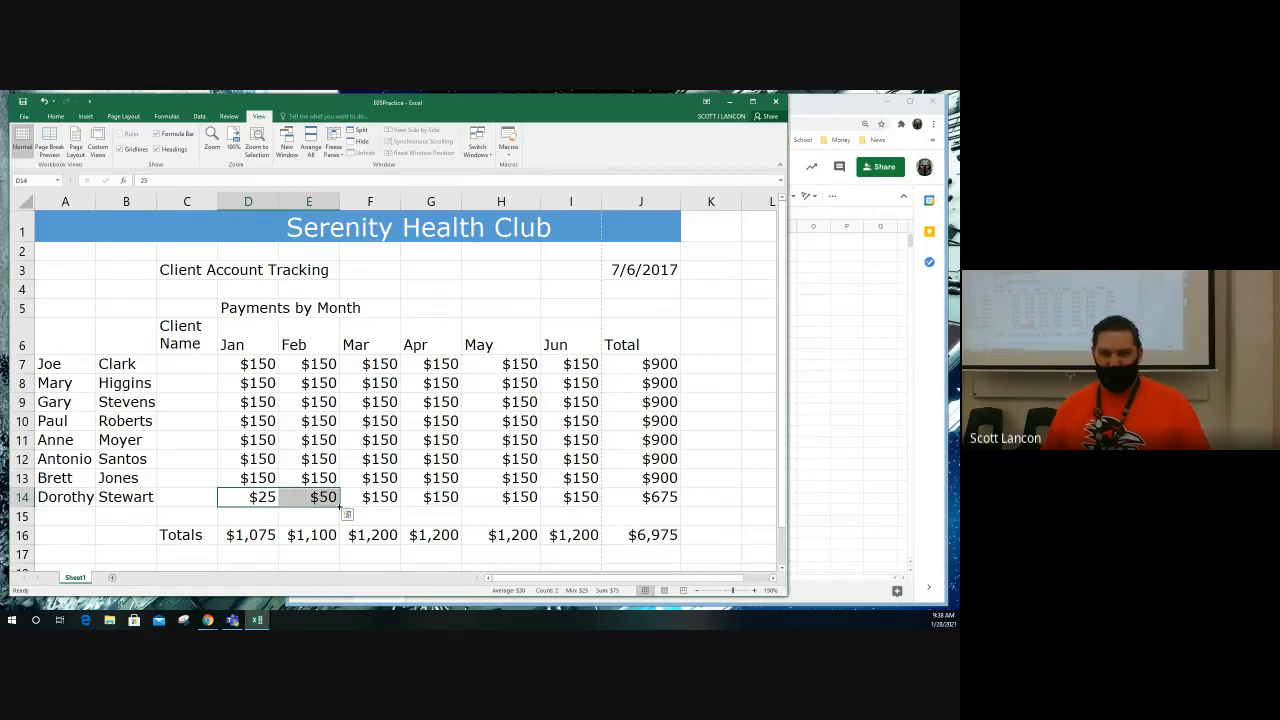
left_click_drag(340, 508, 590, 502)
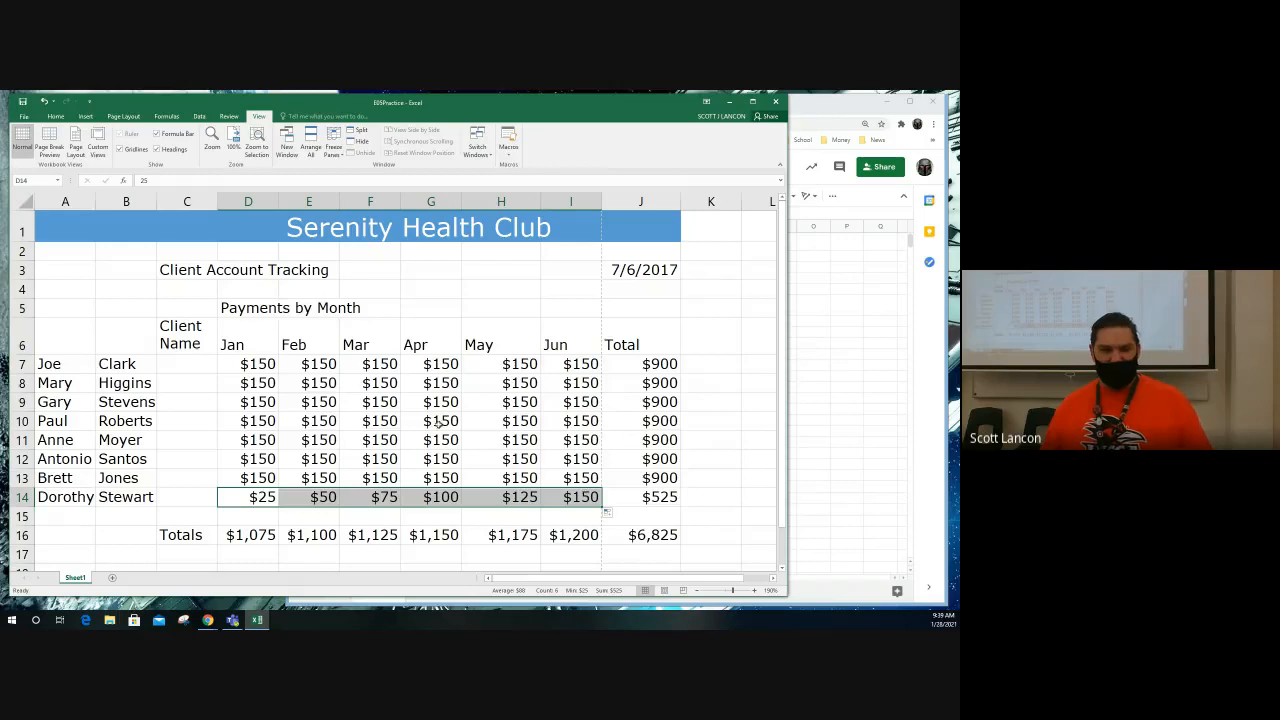
Step: Right-align the column headings from Client Name to Total in cells C6:J6
left_click_drag(187, 340, 616, 342)
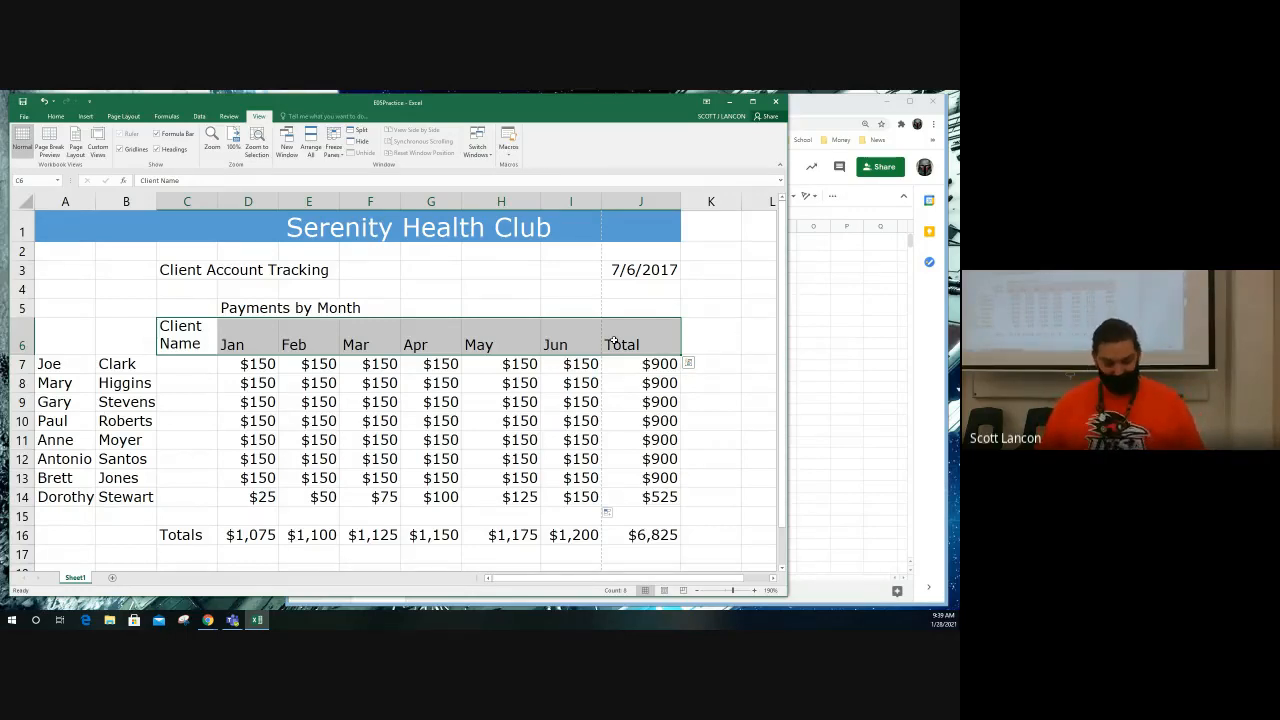
key("alt")
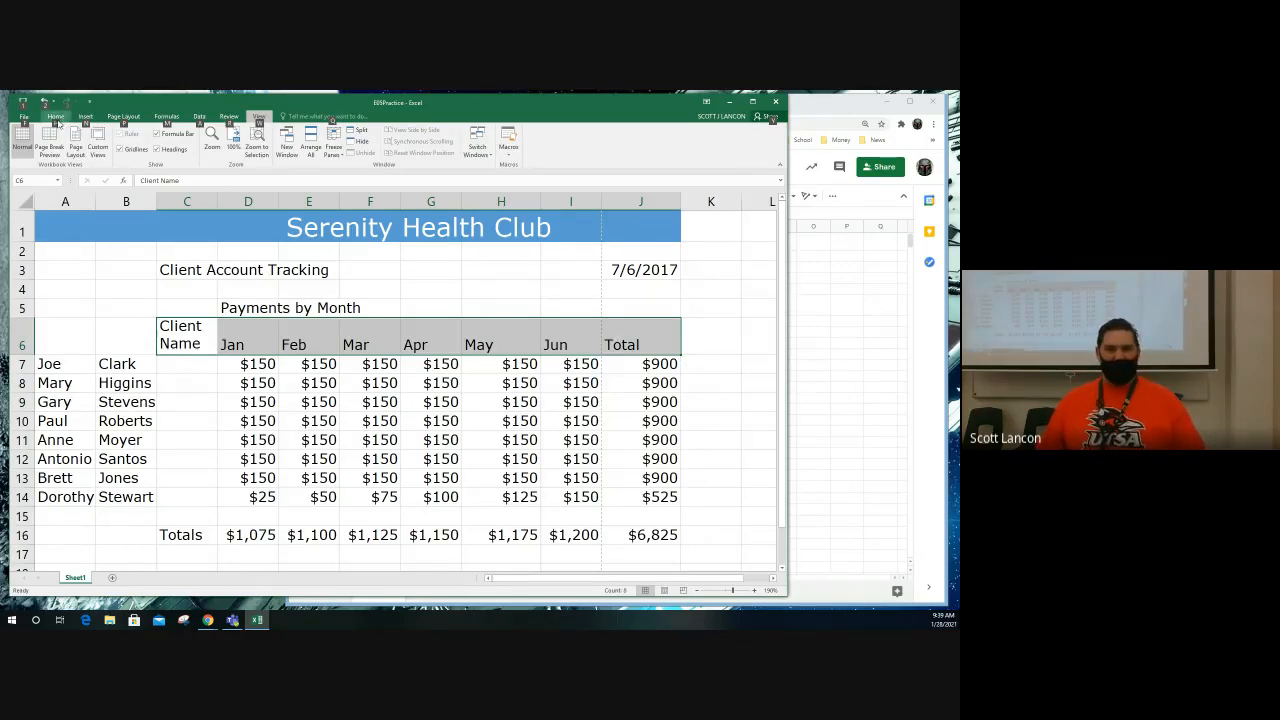
key("h")
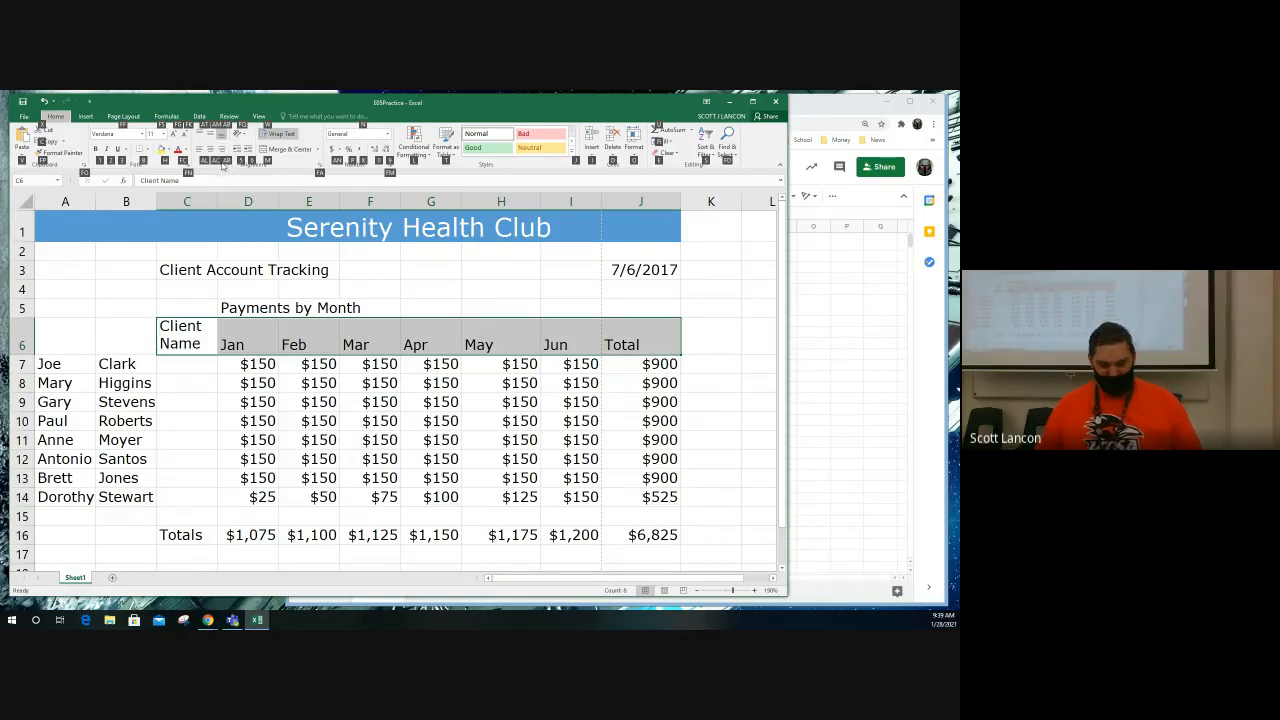
key("a")
key("r")
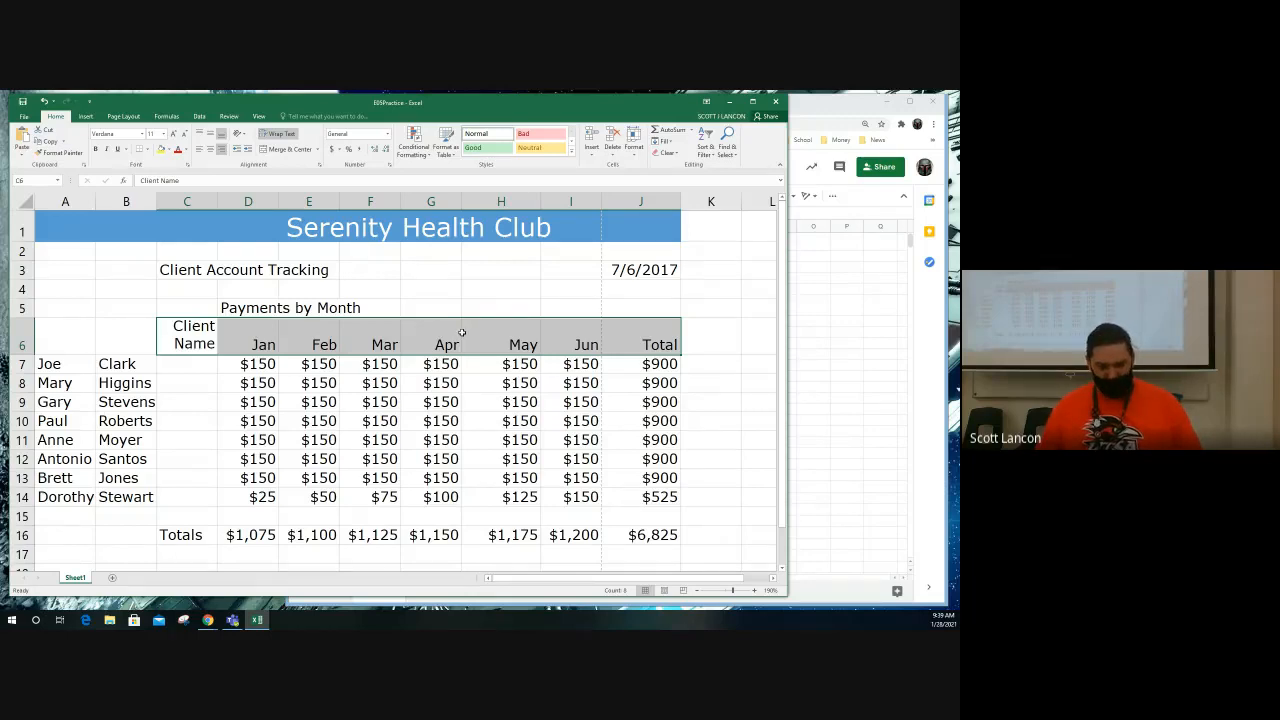
key("alt")
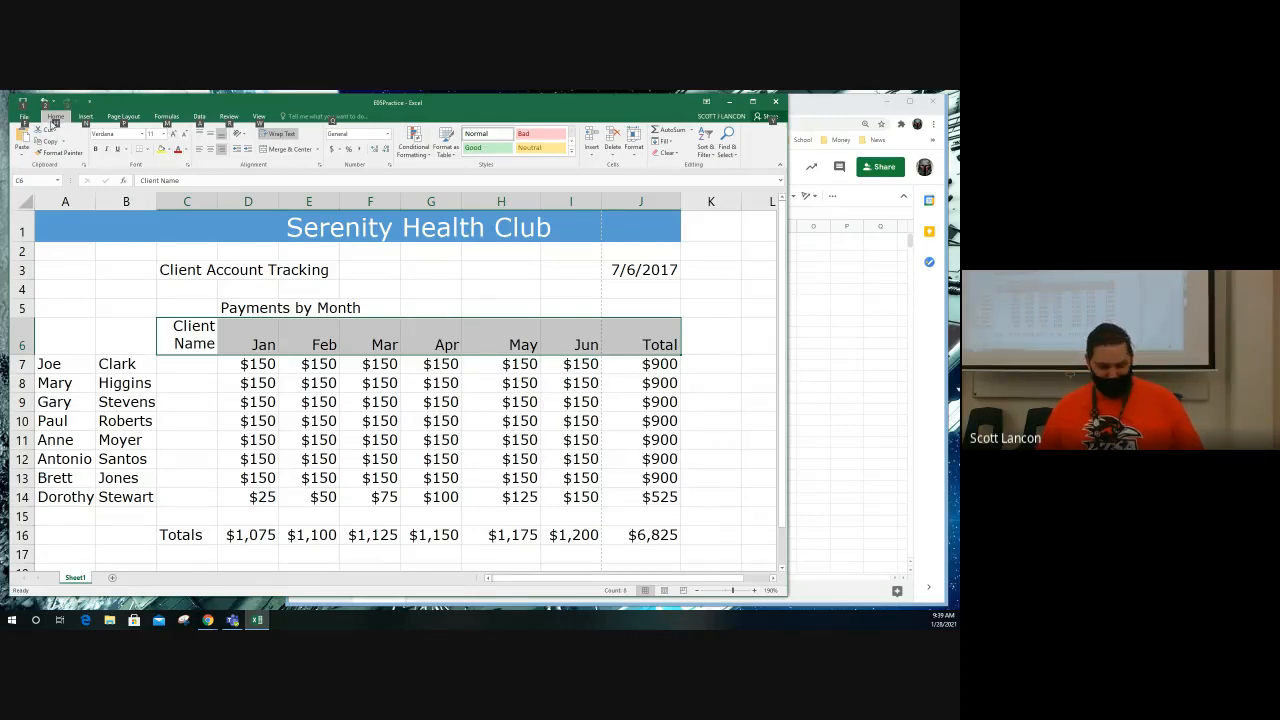
key("h")
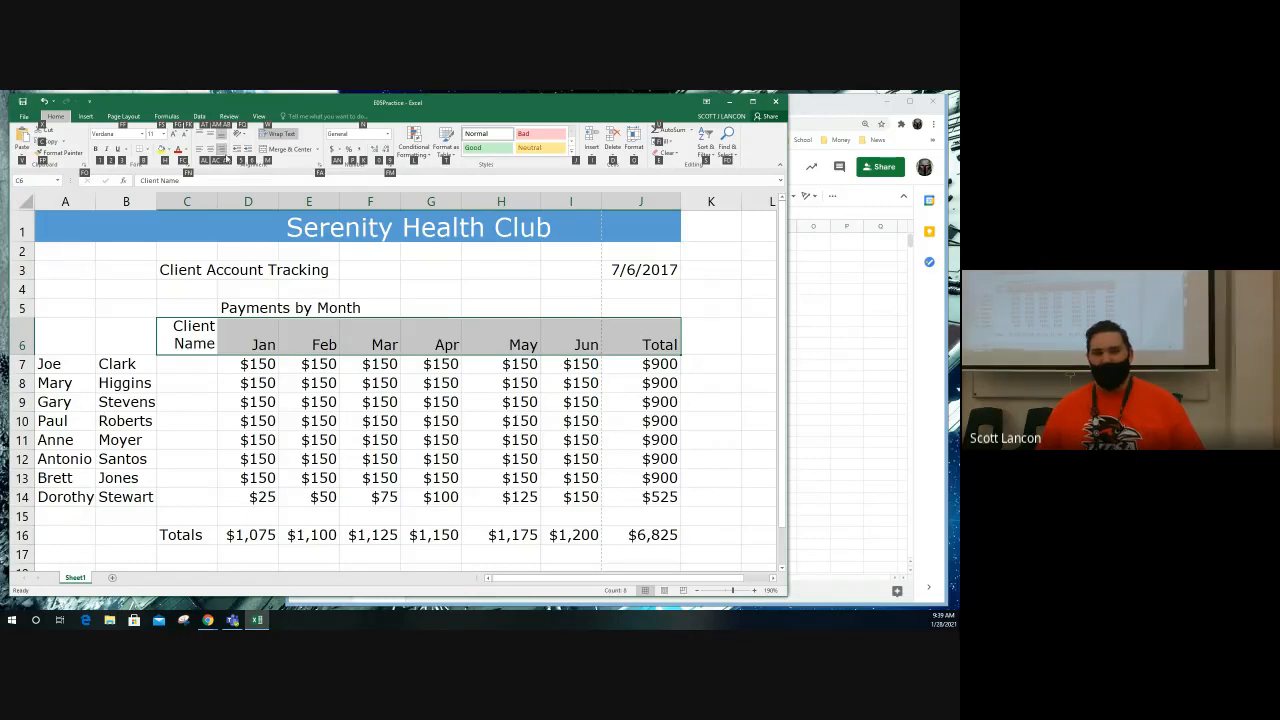
key("Escape")
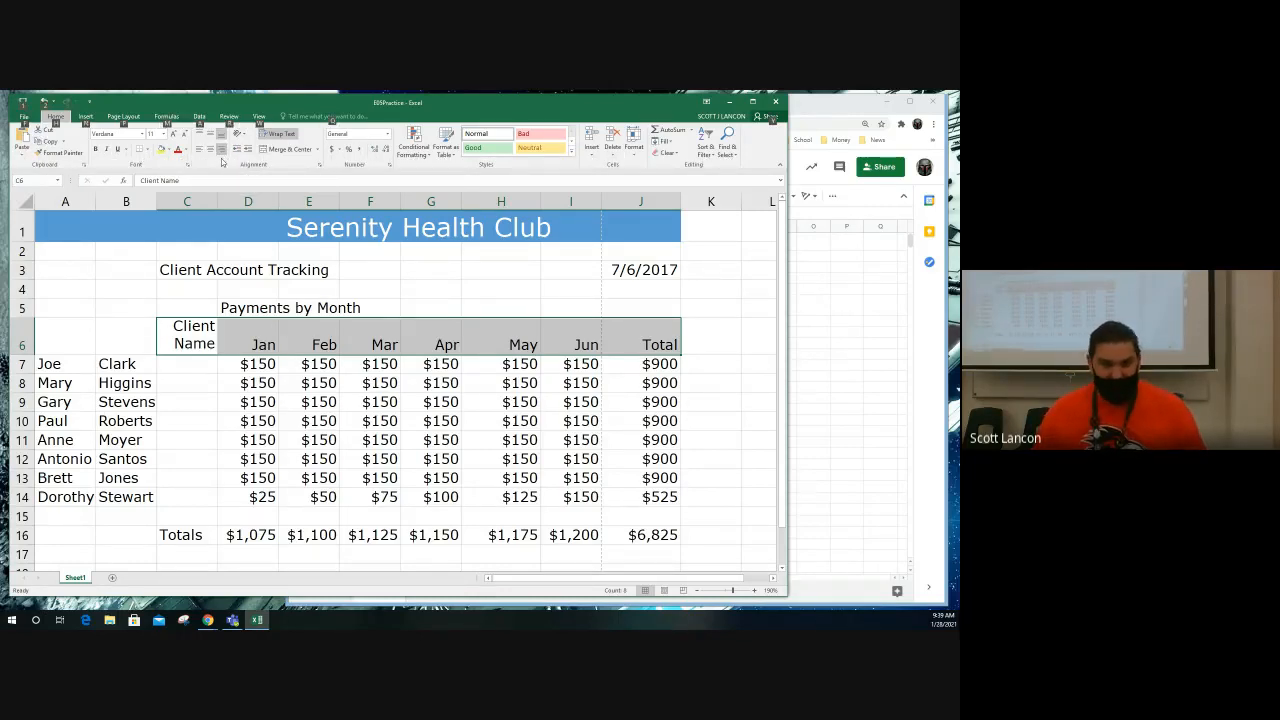
key("Escape")
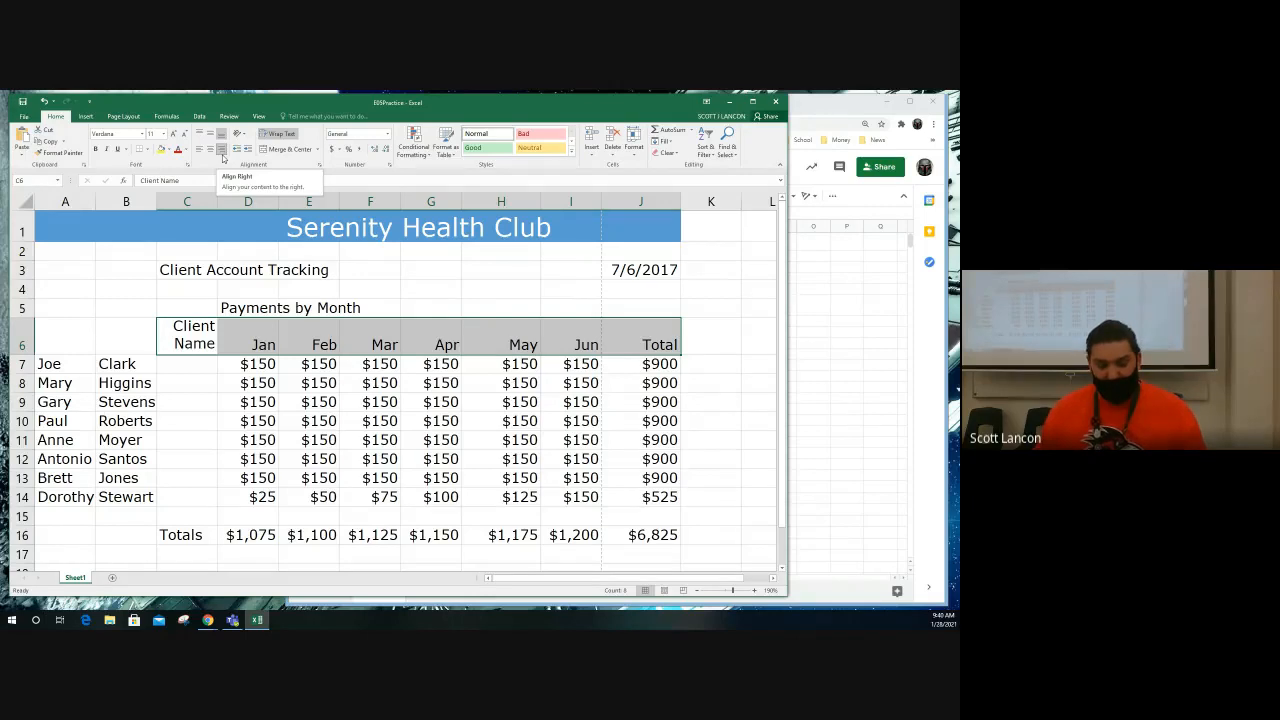
Step: Turn on Wrap Text for the Client Account Tracking label in cell C3
left_click(185, 271)
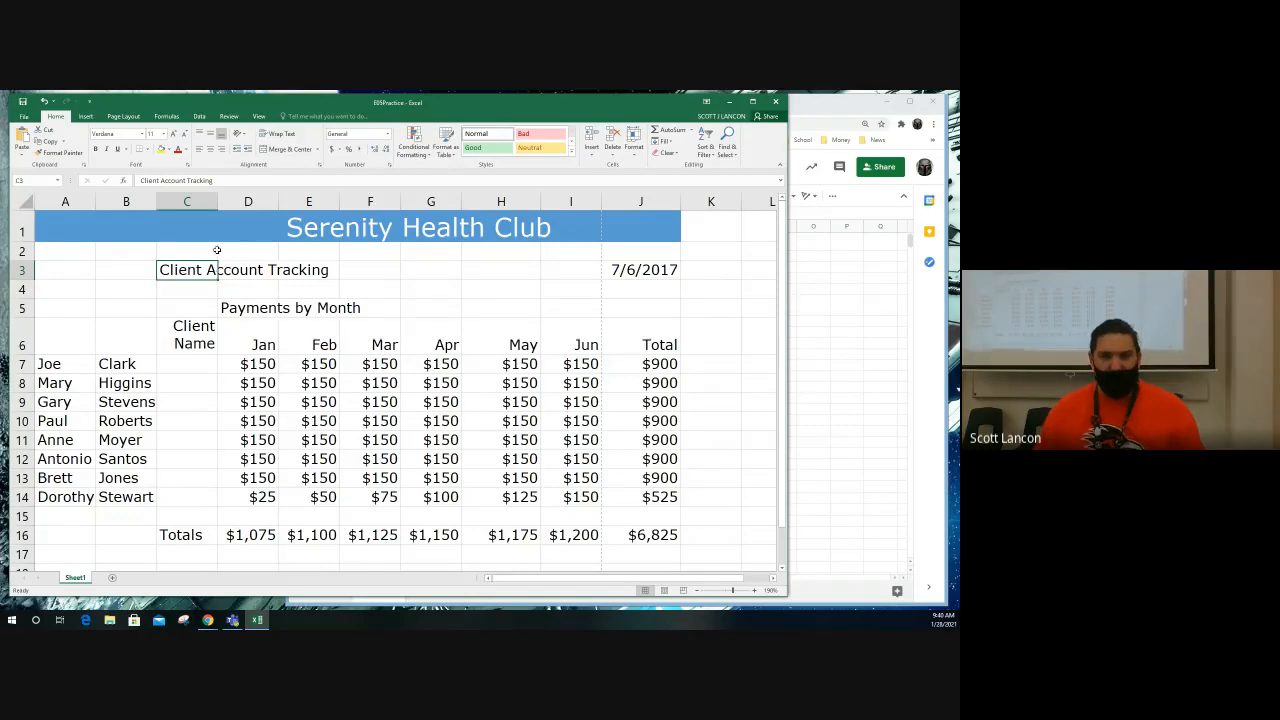
left_click(288, 134)
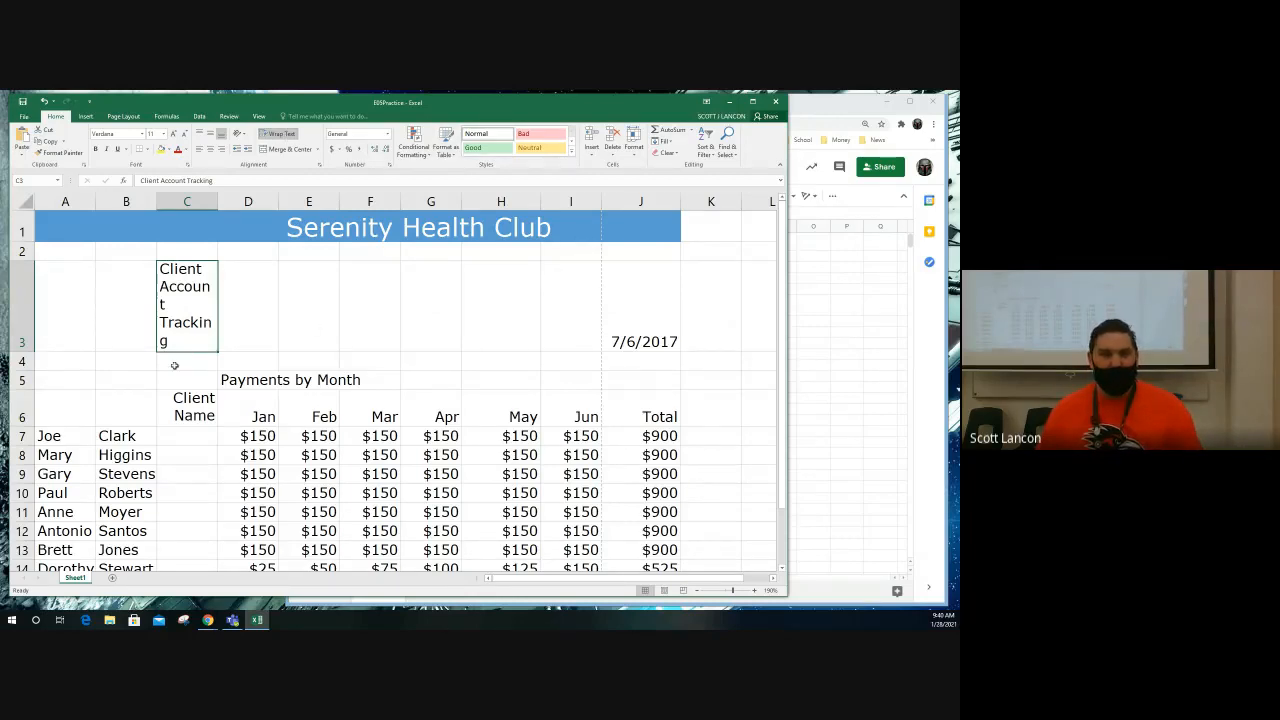
Step: Fill the Client Name cells C7:C14 with each client's last name, a comma and first name, using Flash Fill
scroll(183, 354, "down", 2)
scroll(180, 331, "up", 1)
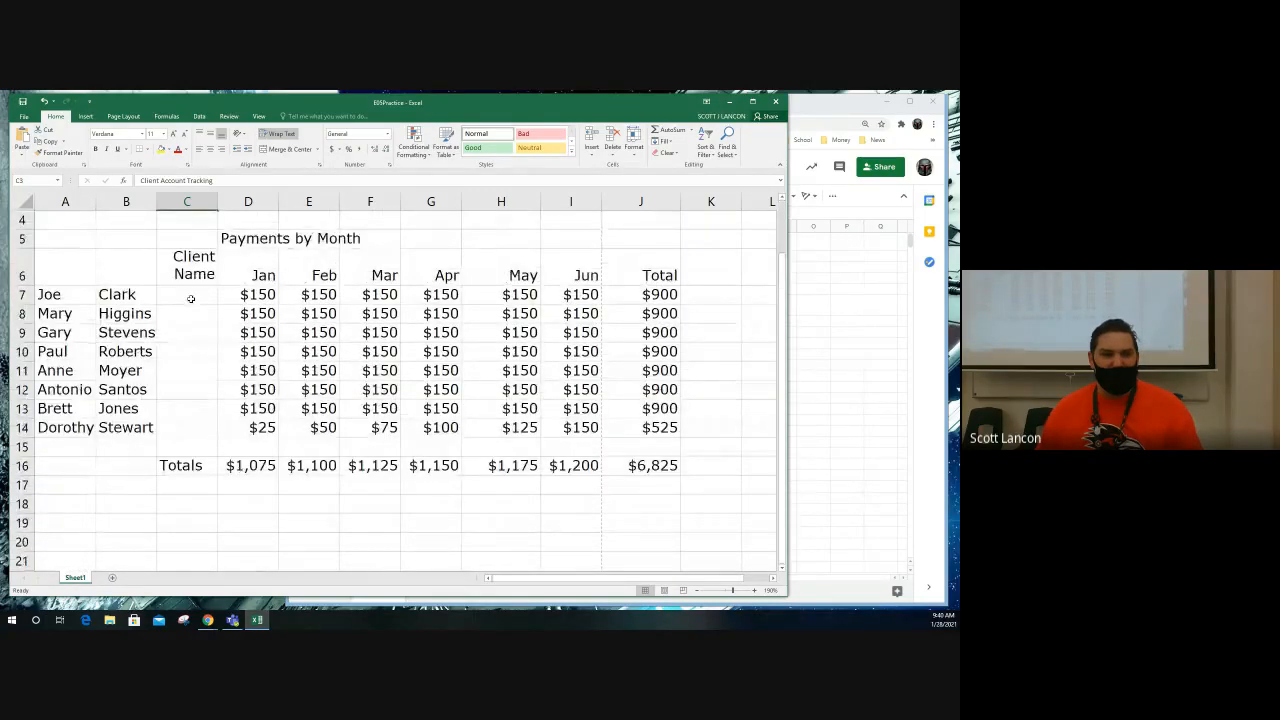
left_click(189, 295)
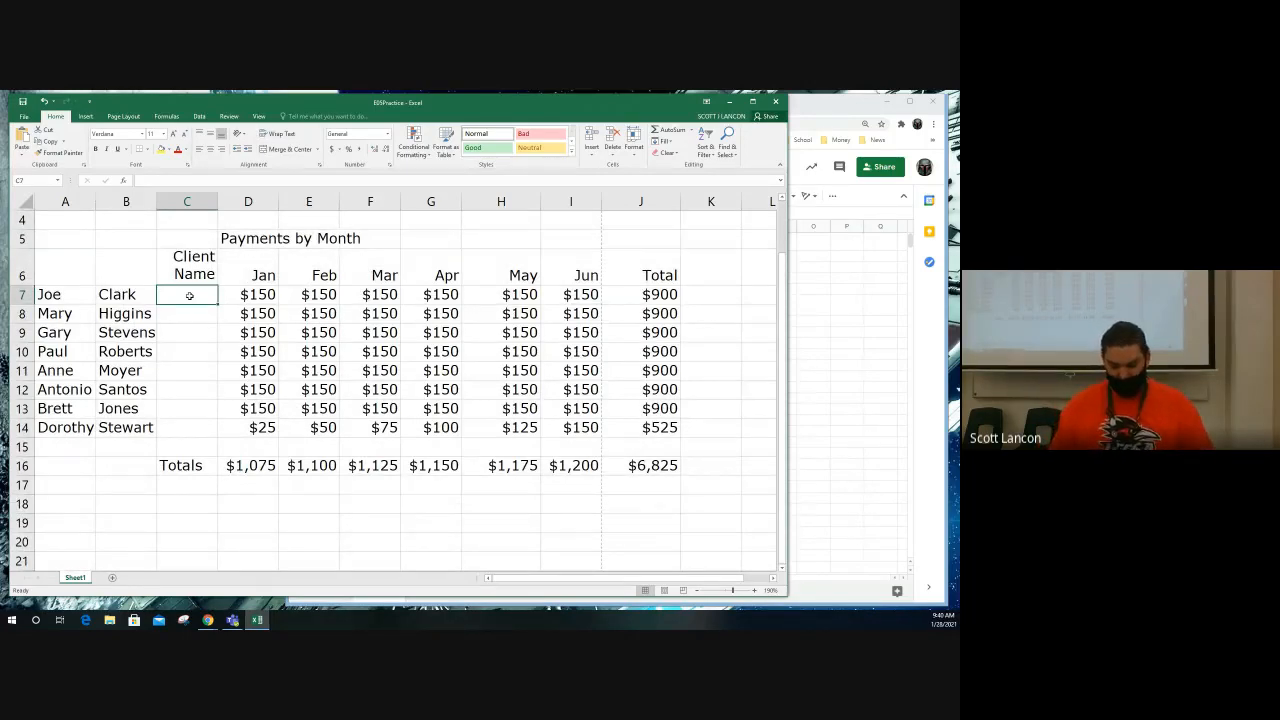
type("Clark, Joe")
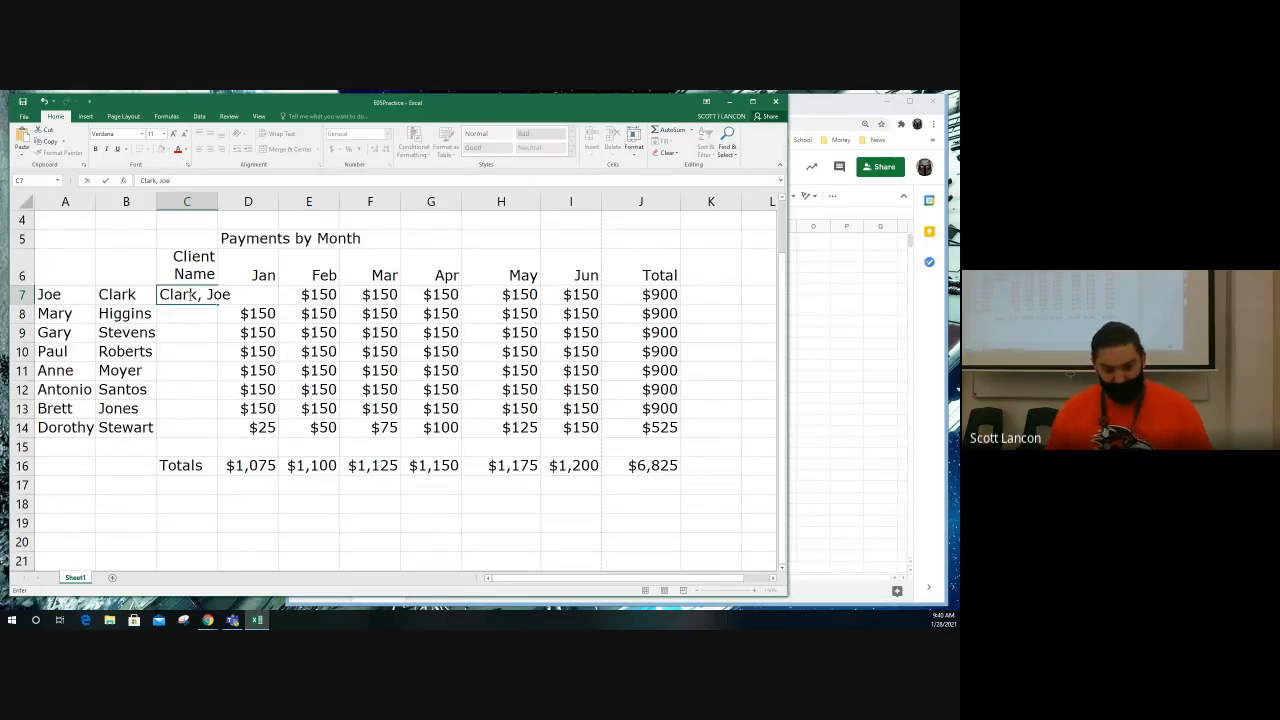
key("Return")
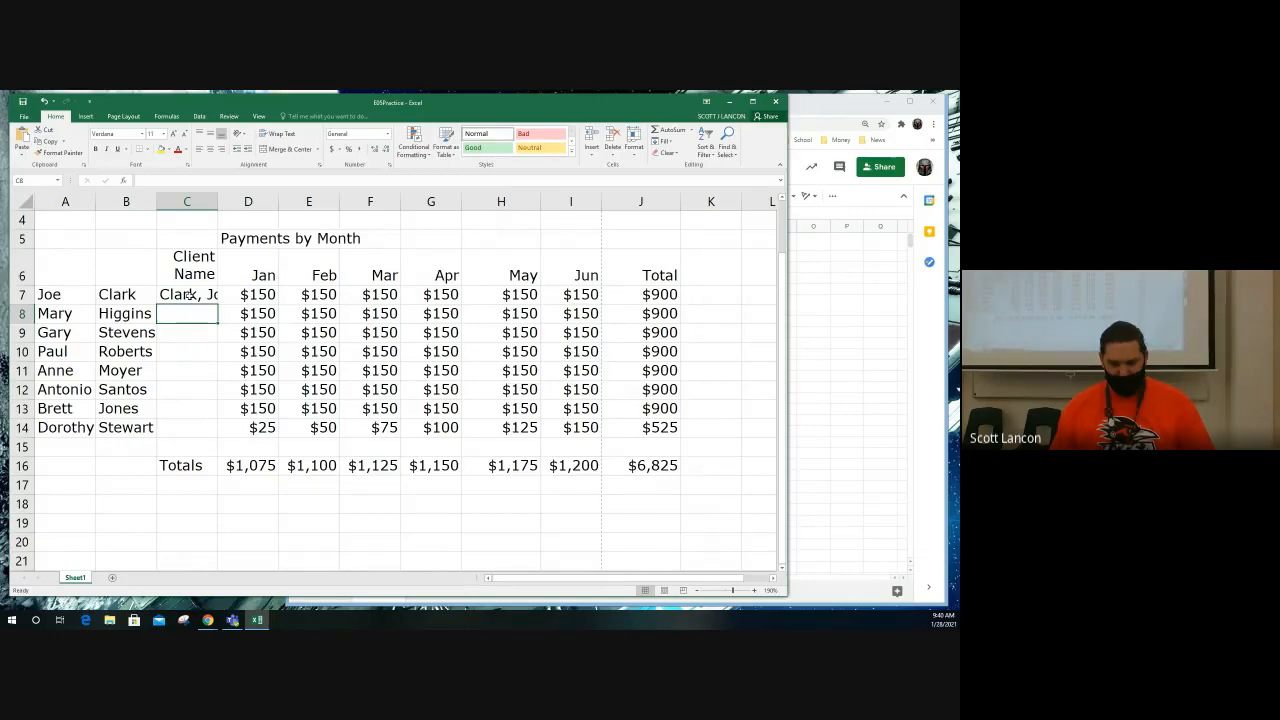
type("Higgins, Mary")
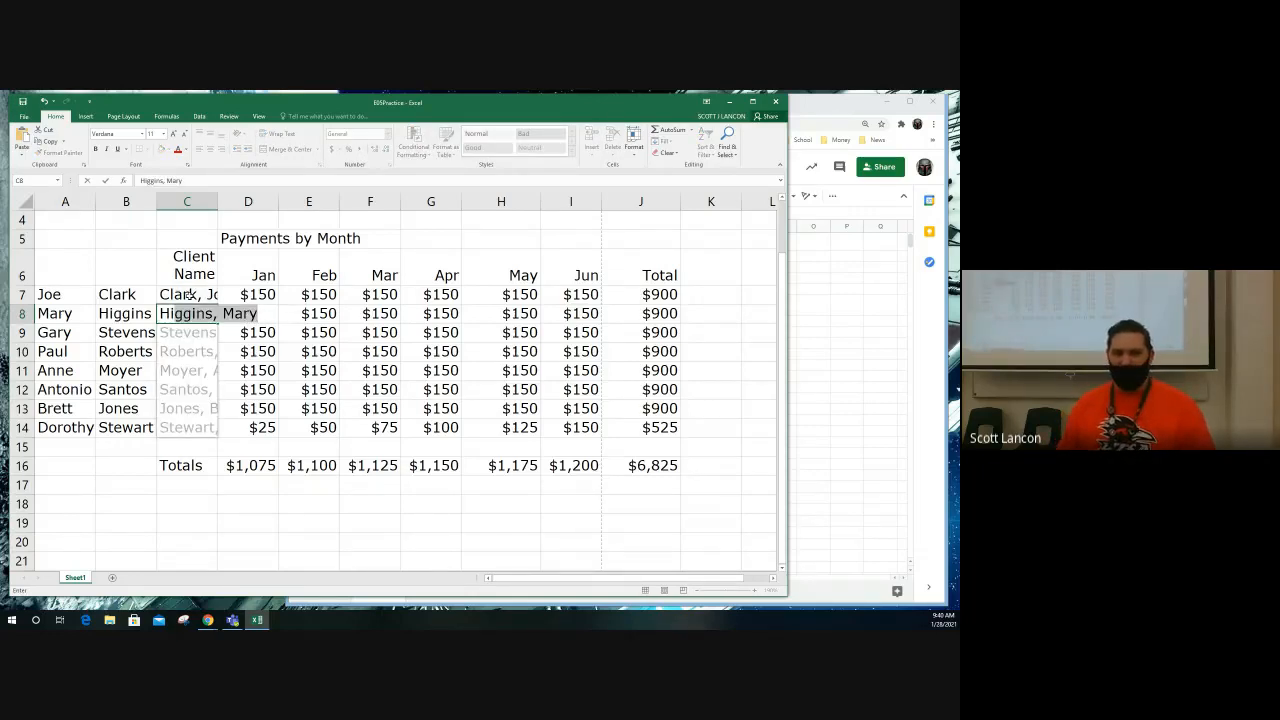
key("Return")
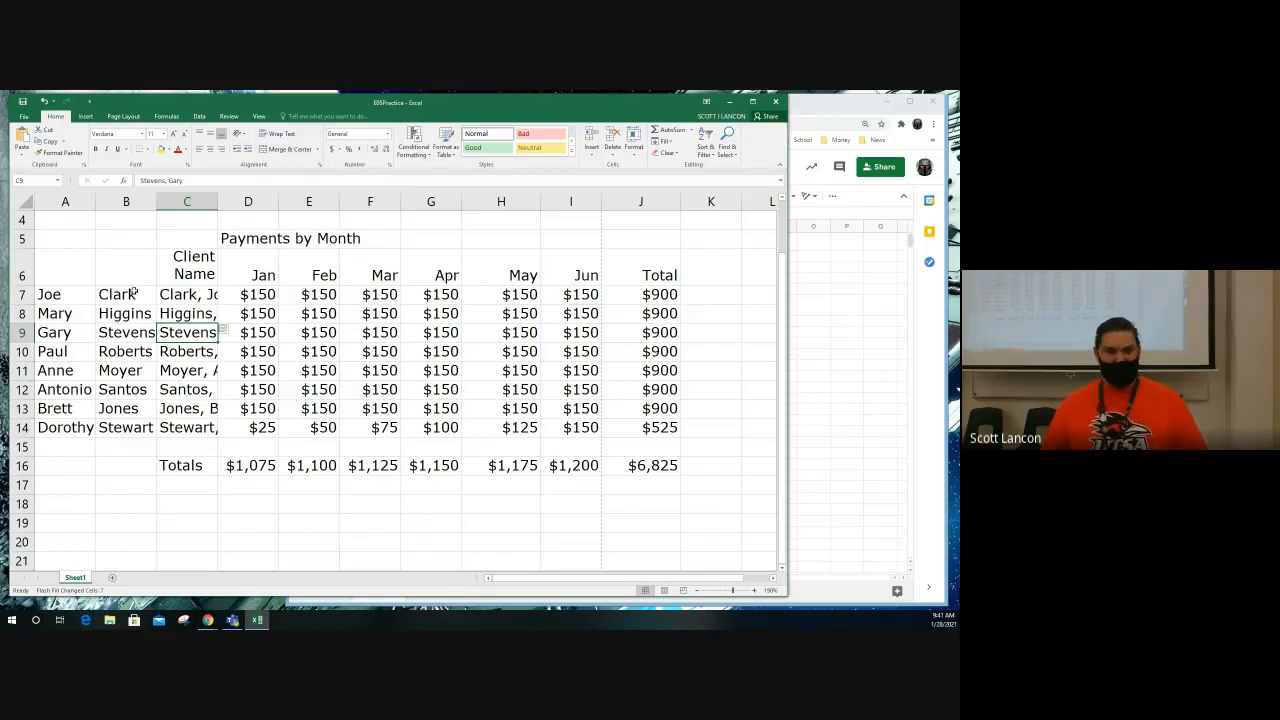
Step: Clear the contents of the separate first and last name cells in A7:B14
left_click_drag(50, 294, 118, 427)
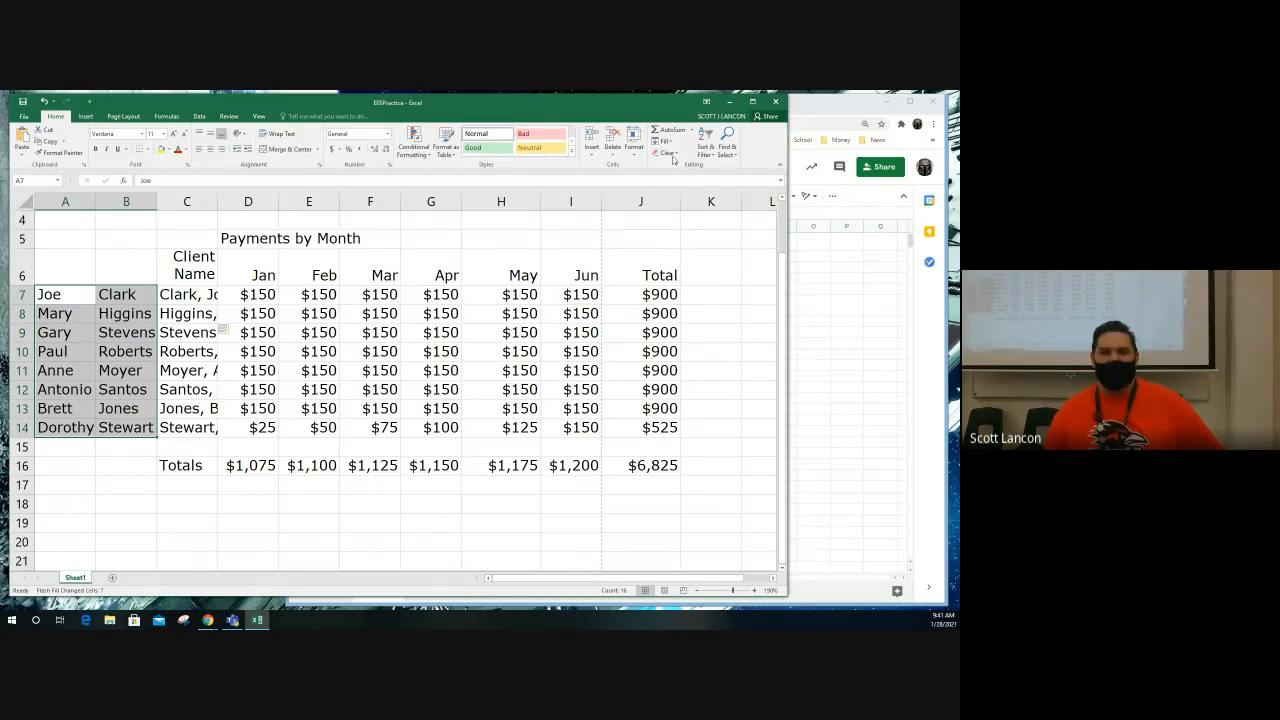
left_click(677, 157)
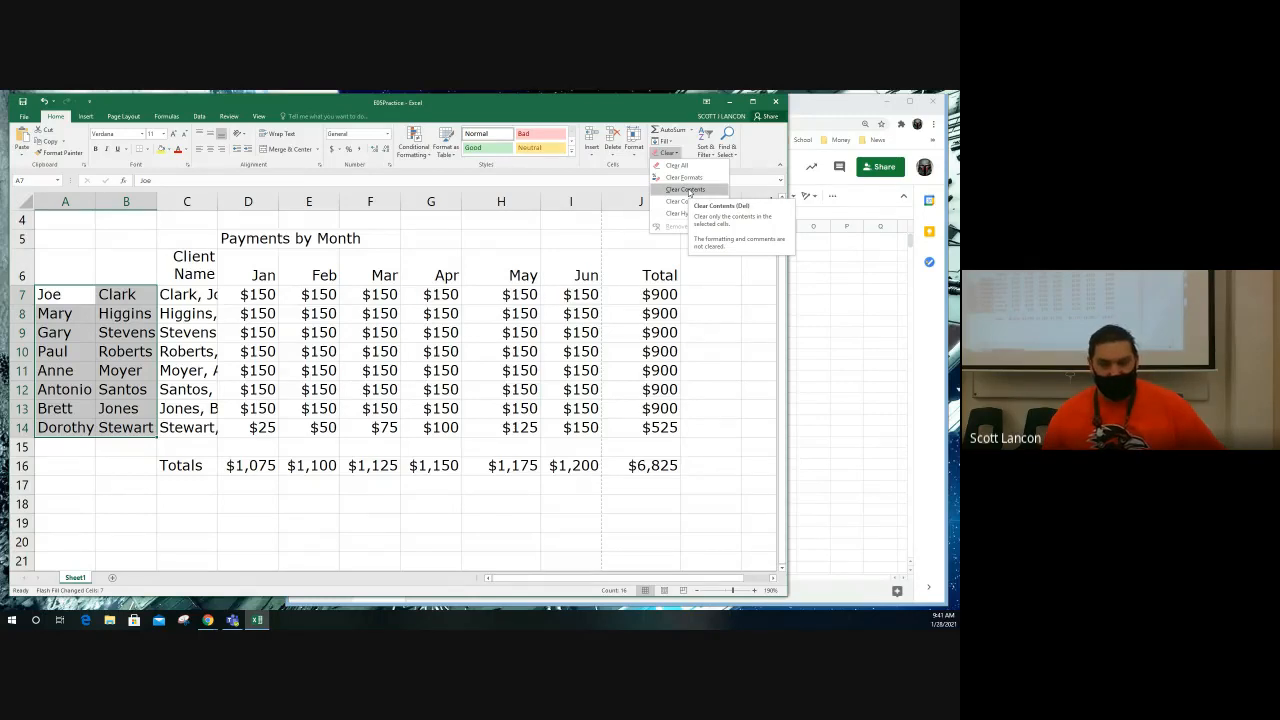
left_click(689, 193)
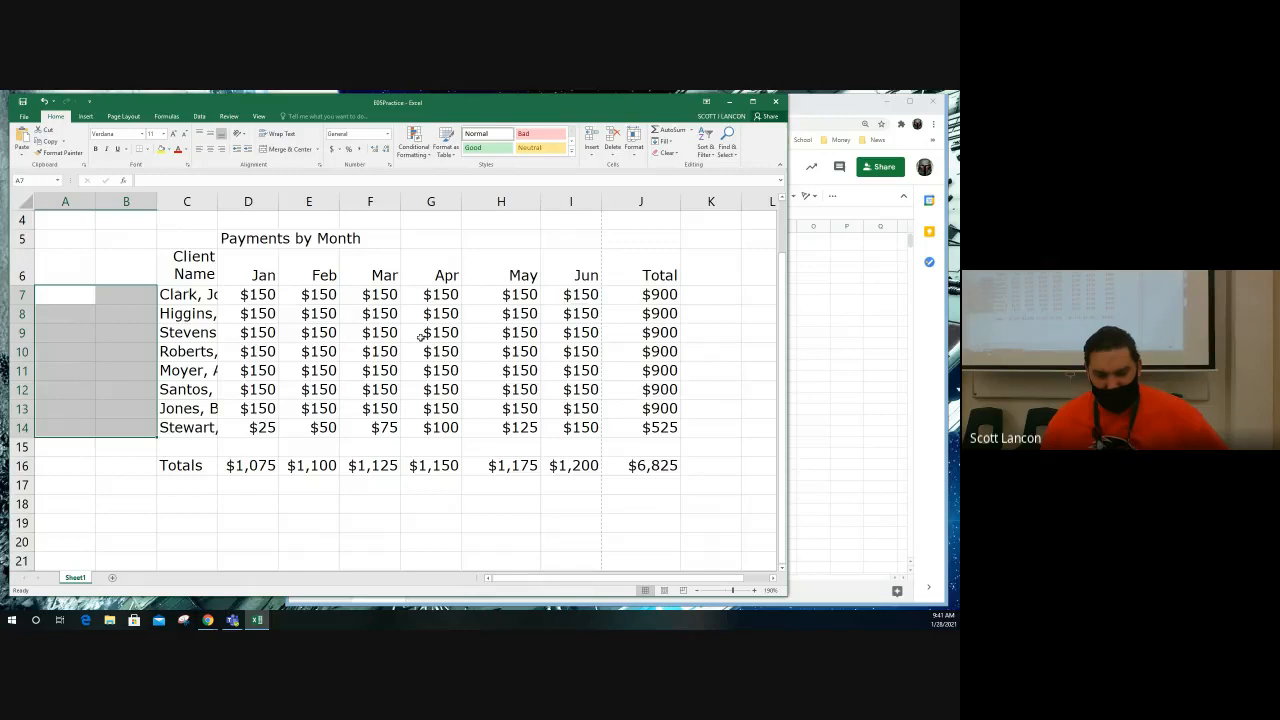
Step: Narrow columns A and B to a width of 1.00
left_click(68, 202)
left_click_drag(68, 202, 126, 202)
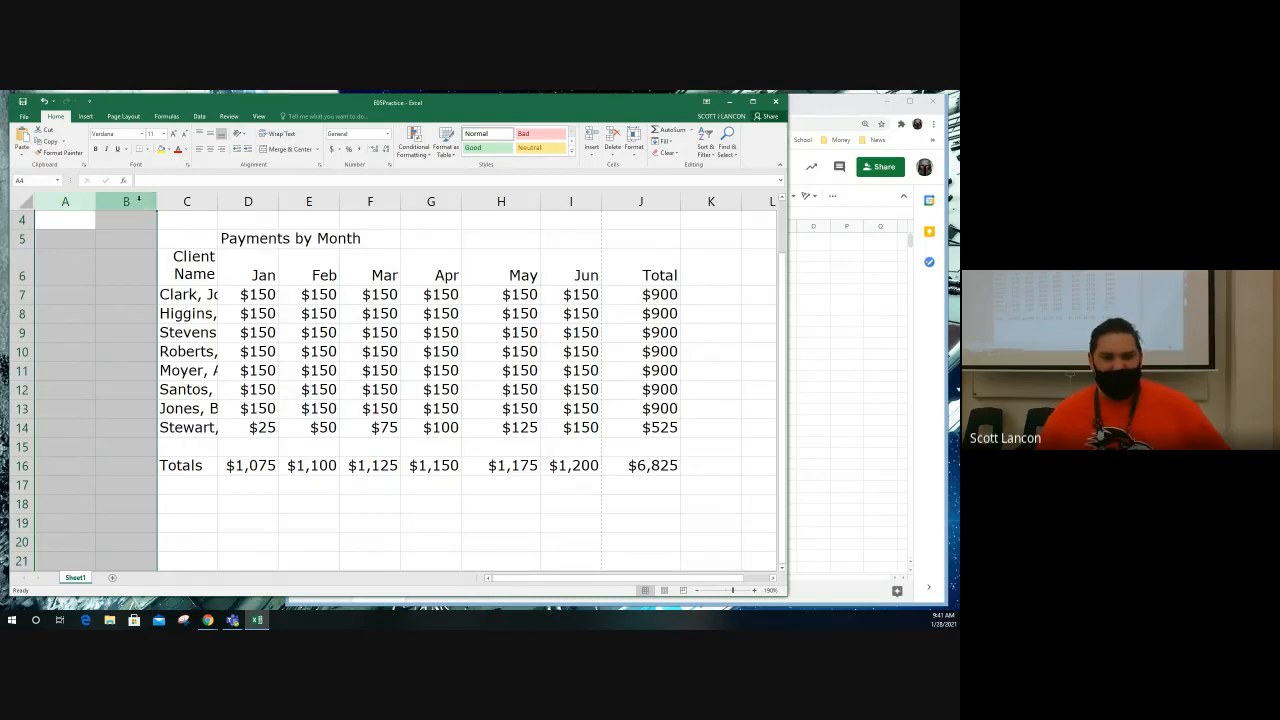
left_click_drag(156, 201, 105, 201)
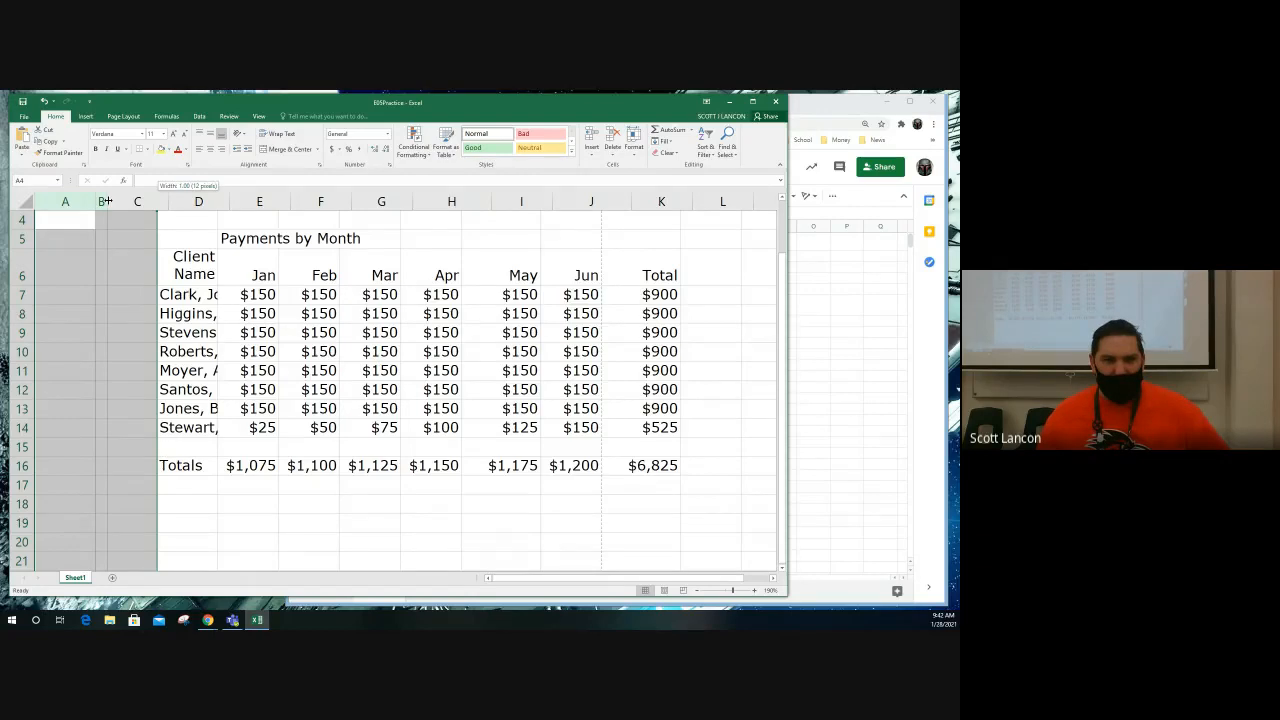
left_click_drag(105, 201, 105, 201)
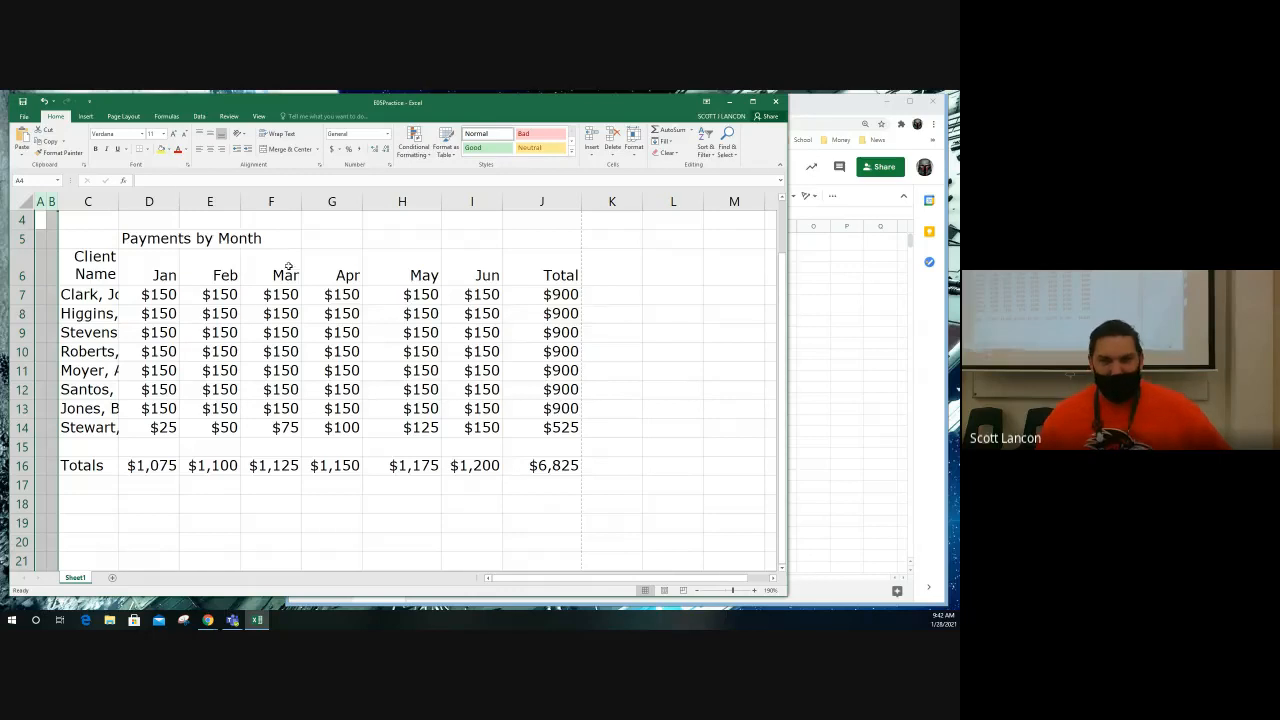
left_click(529, 205)
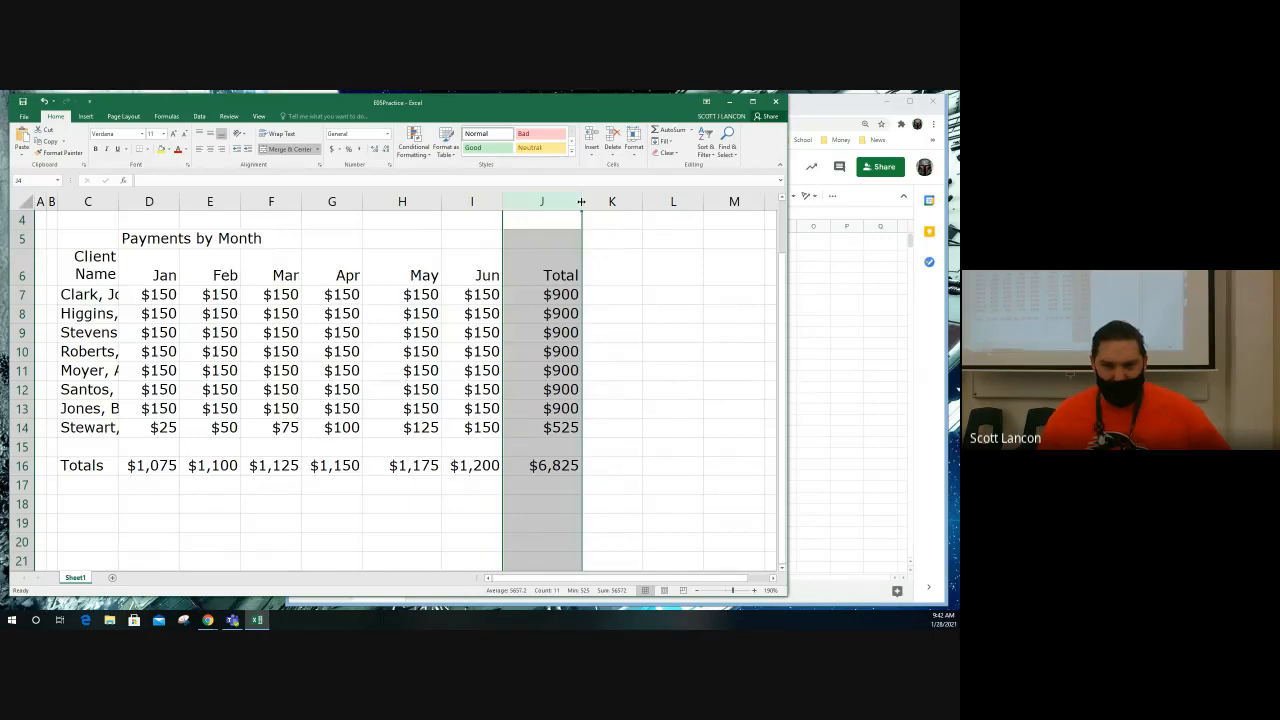
scroll(577, 265, "down", 2)
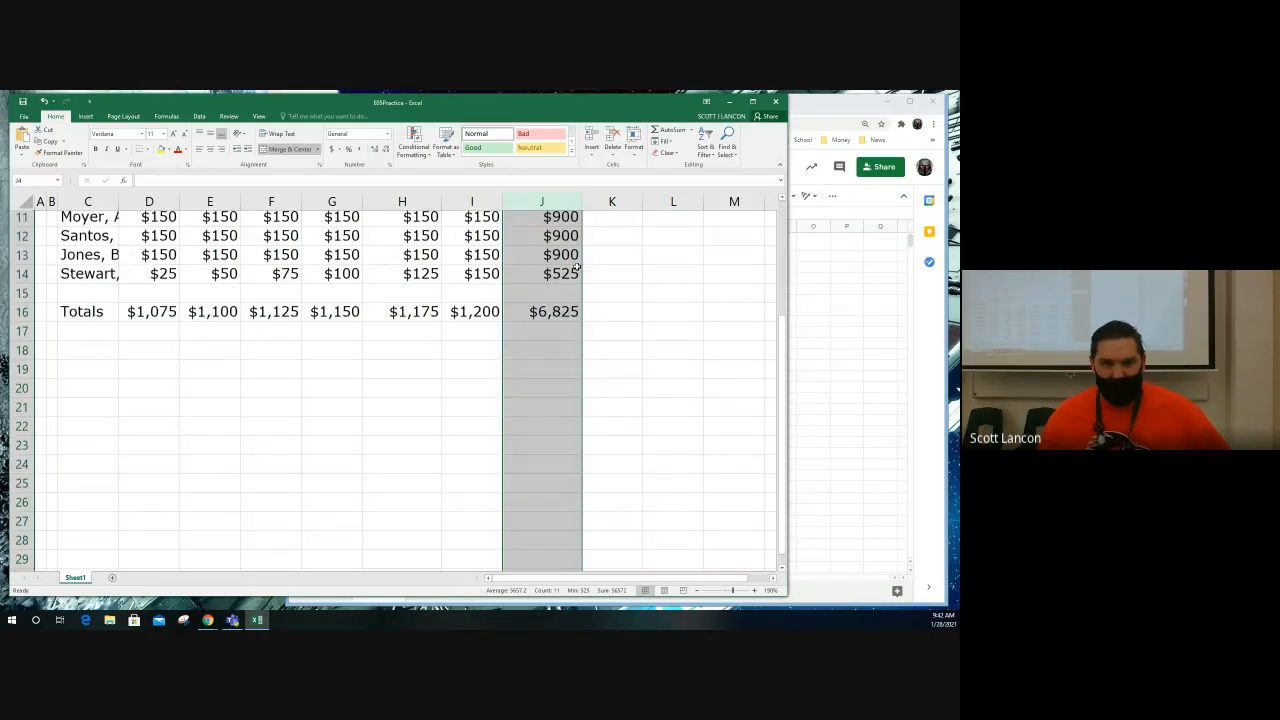
scroll(577, 265, "up", 4)
scroll(550, 300, "down", 1)
scroll(540, 320, "up", 1)
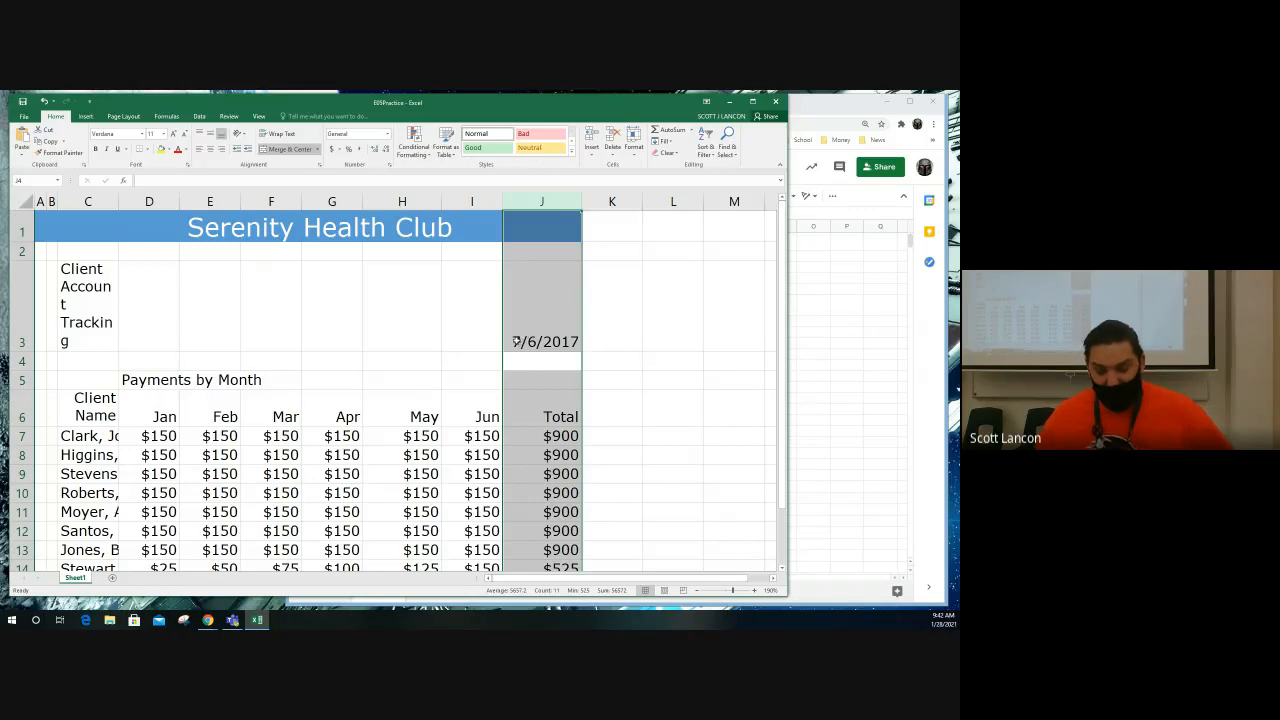
Step: Set the column width of the January to June columns D through I to 8.43
left_click(152, 201)
left_click_drag(152, 201, 466, 197)
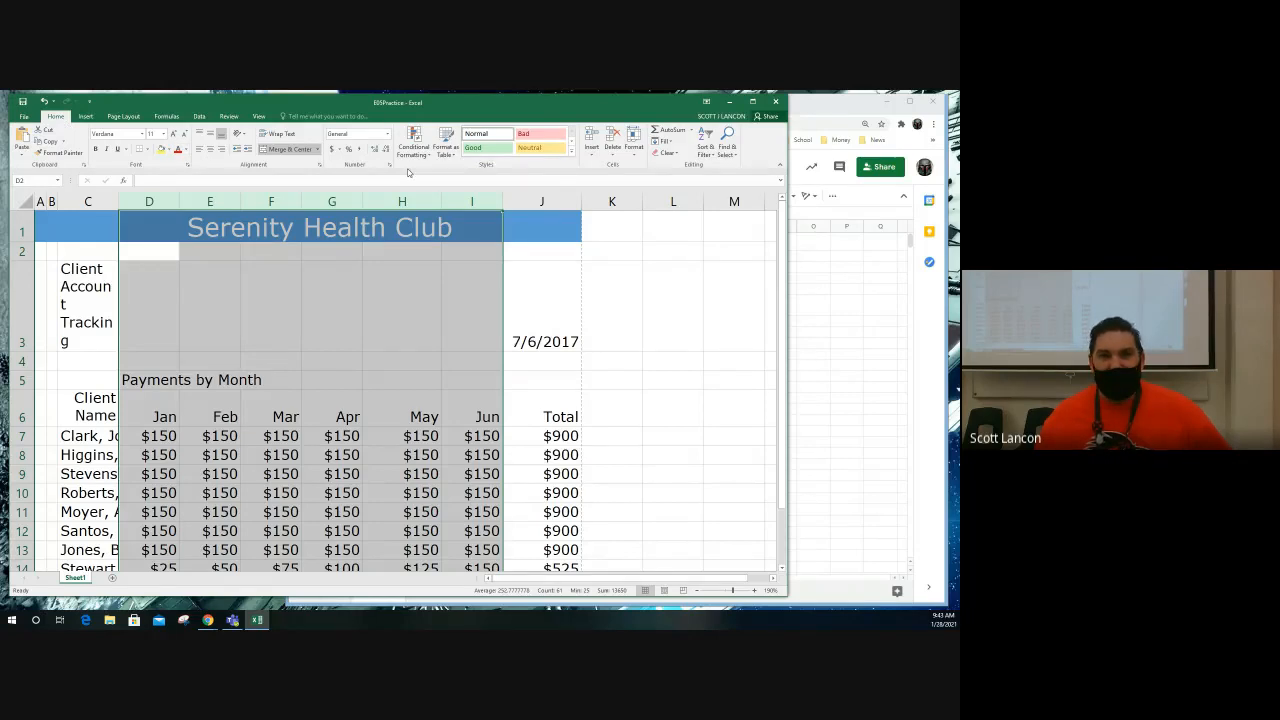
left_click(634, 150)
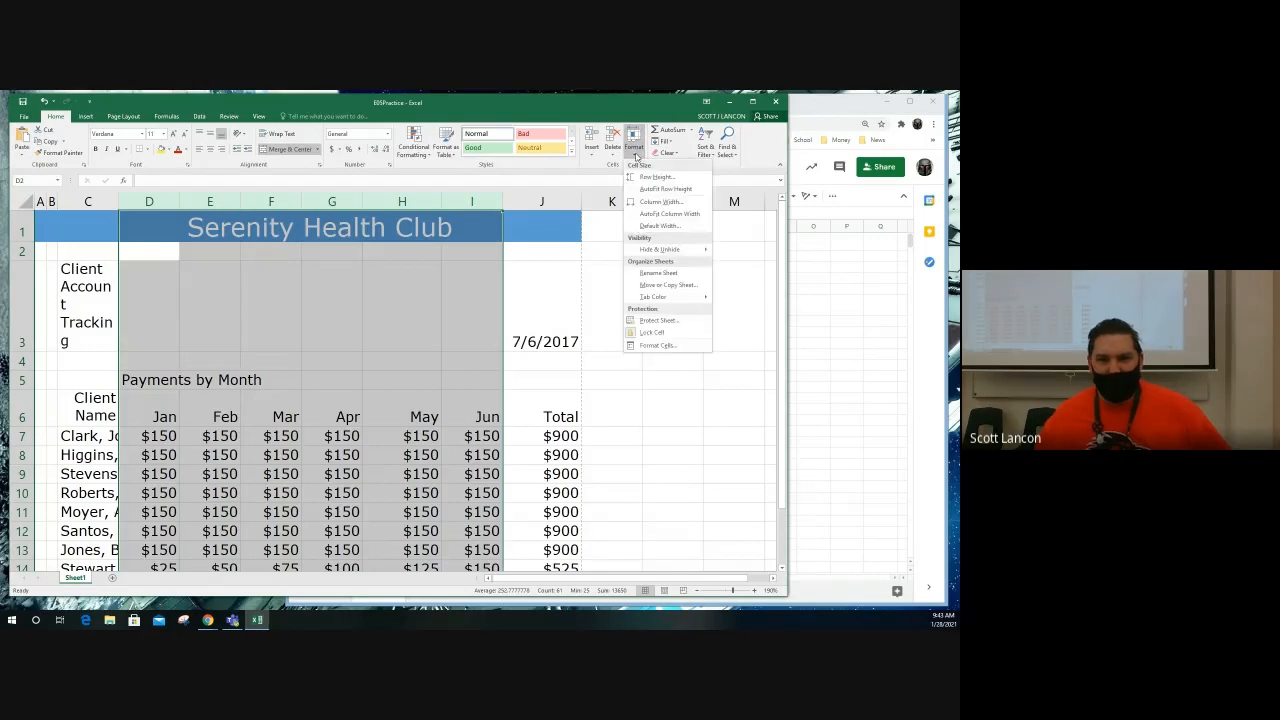
left_click(652, 202)
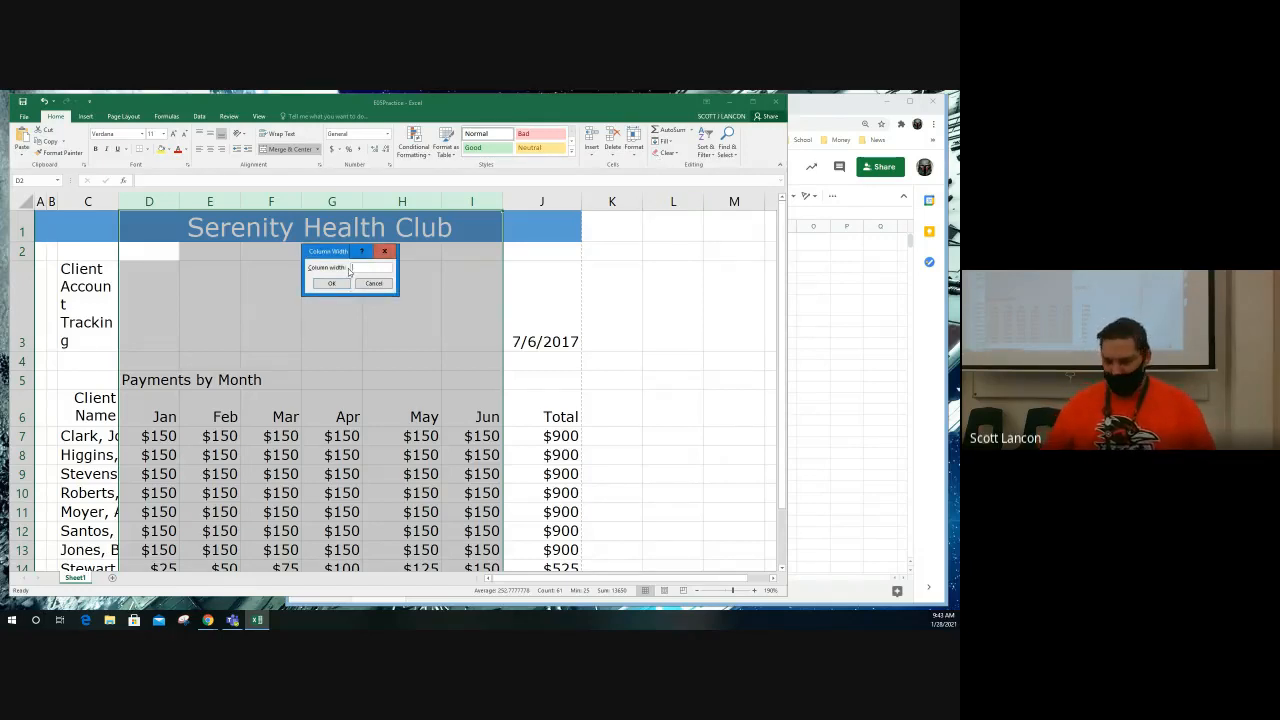
type("8")
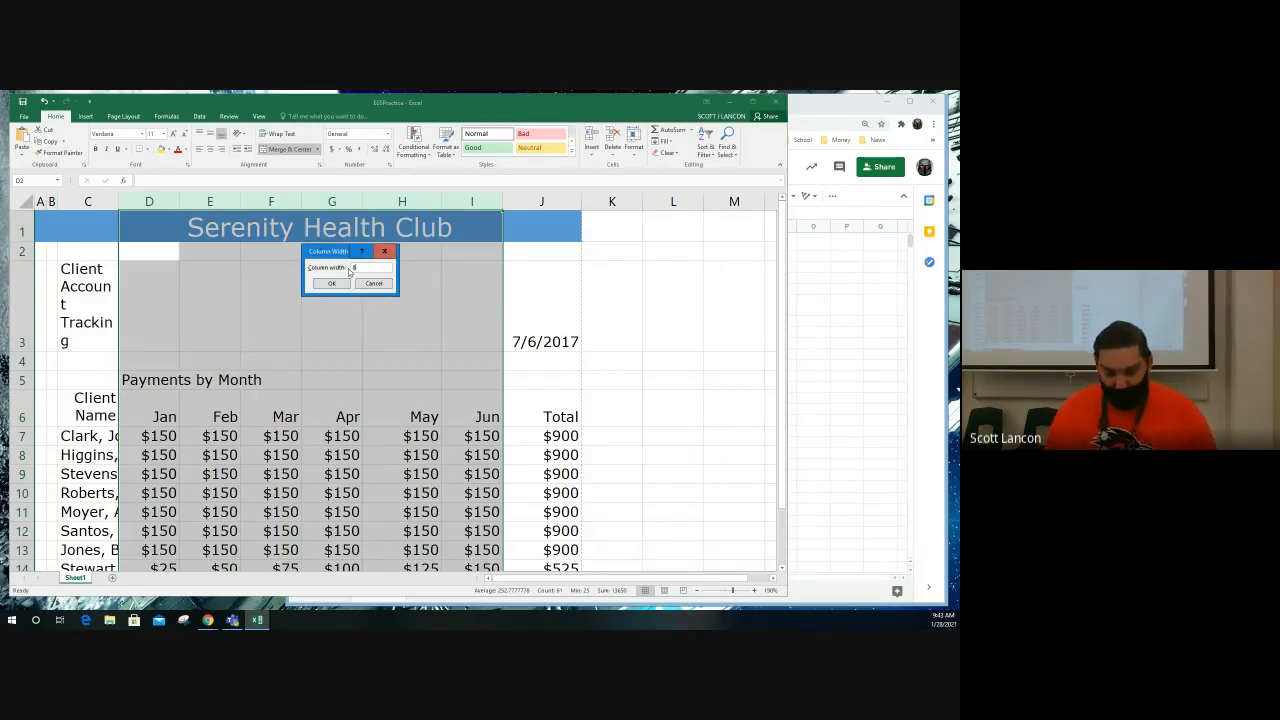
type(".")
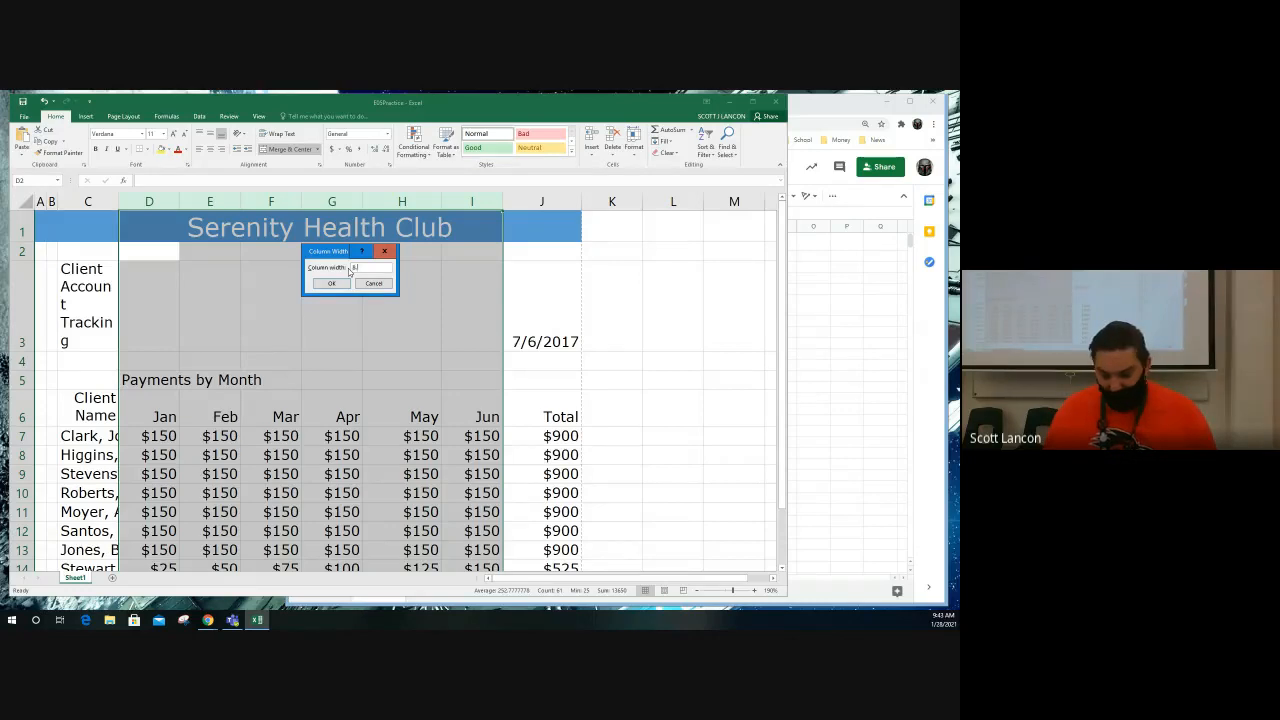
type("43")
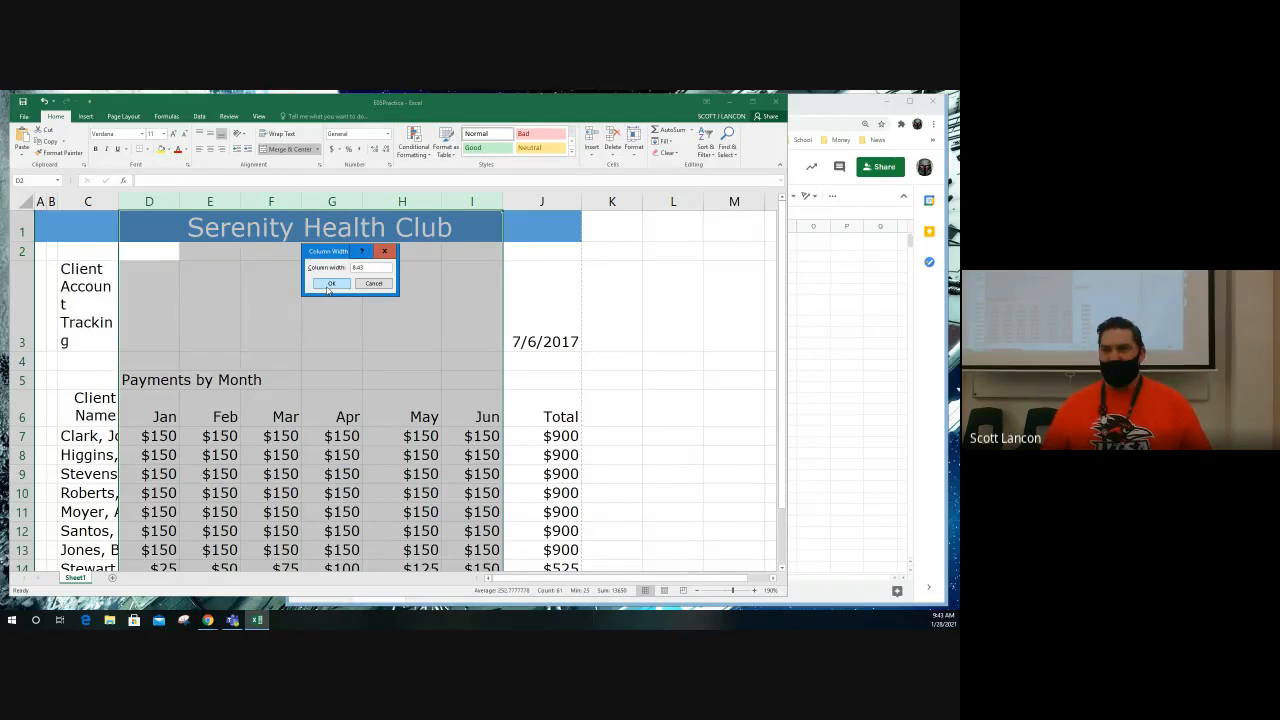
left_click(329, 285)
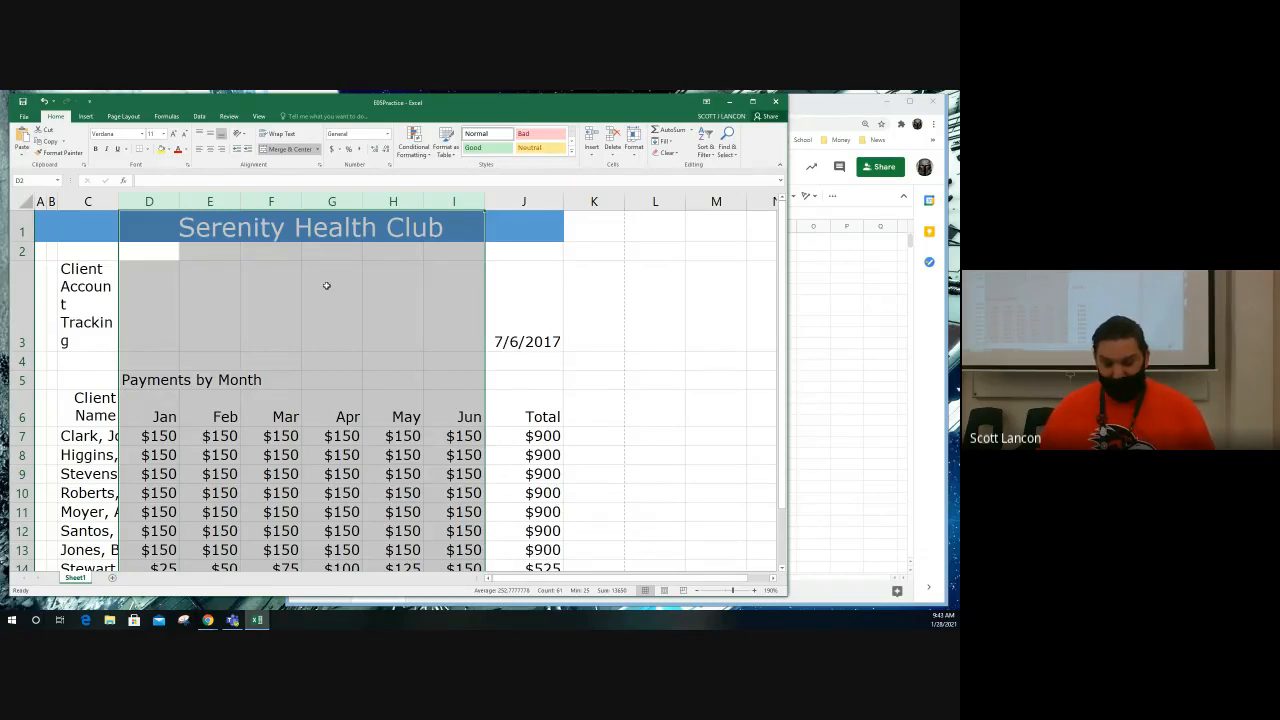
Step: AutoFit the width of column C and the heights of rows 3 and 6 to their contents
left_click(110, 201)
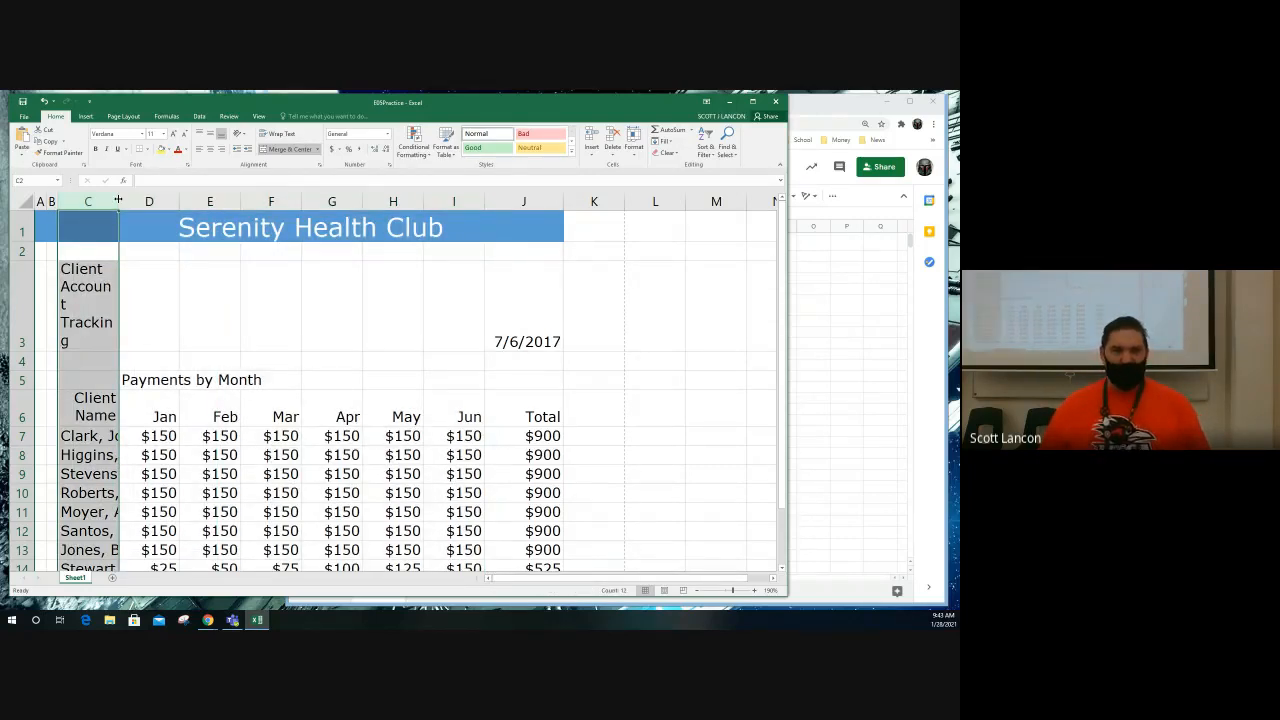
double_click(119, 201)
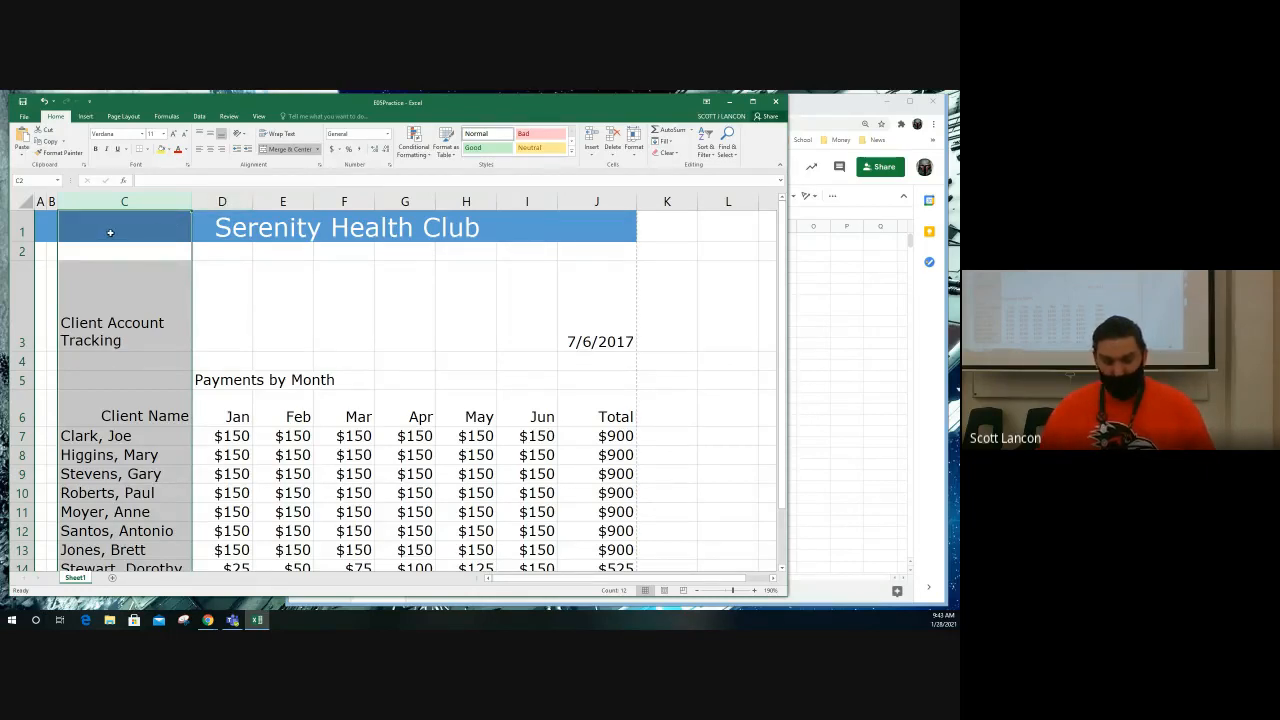
left_click(16, 311)
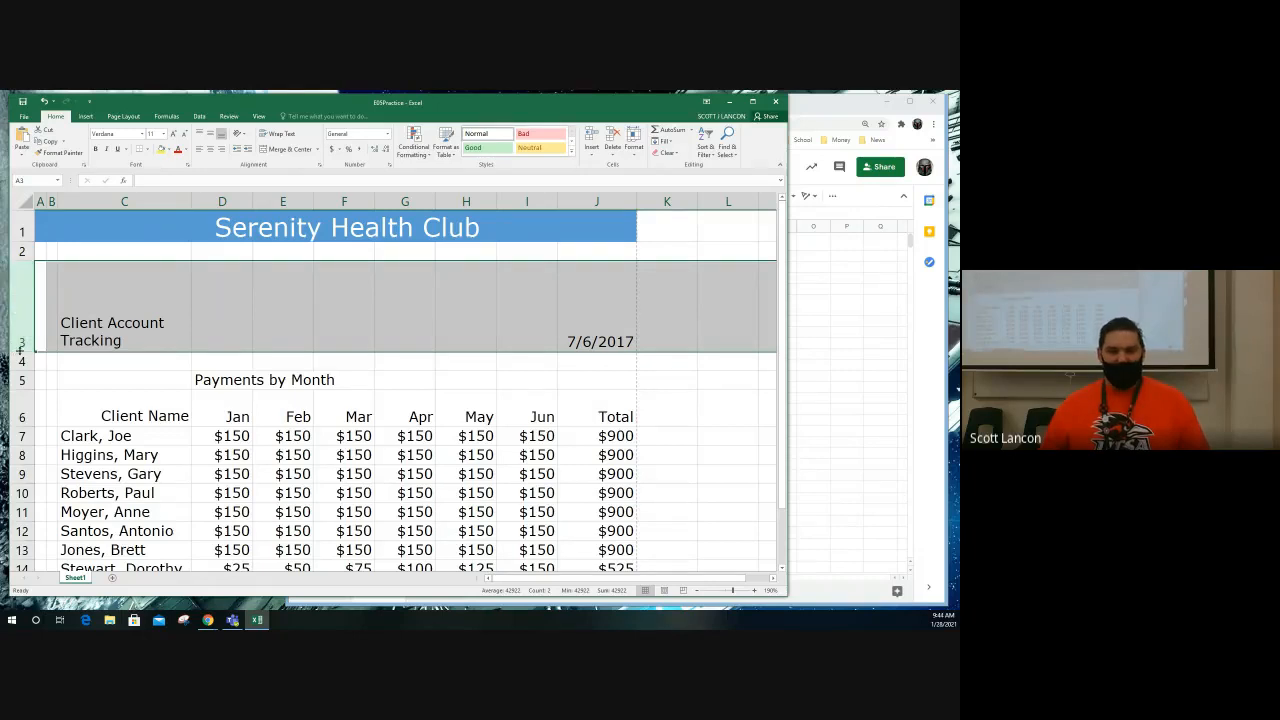
double_click(20, 350)
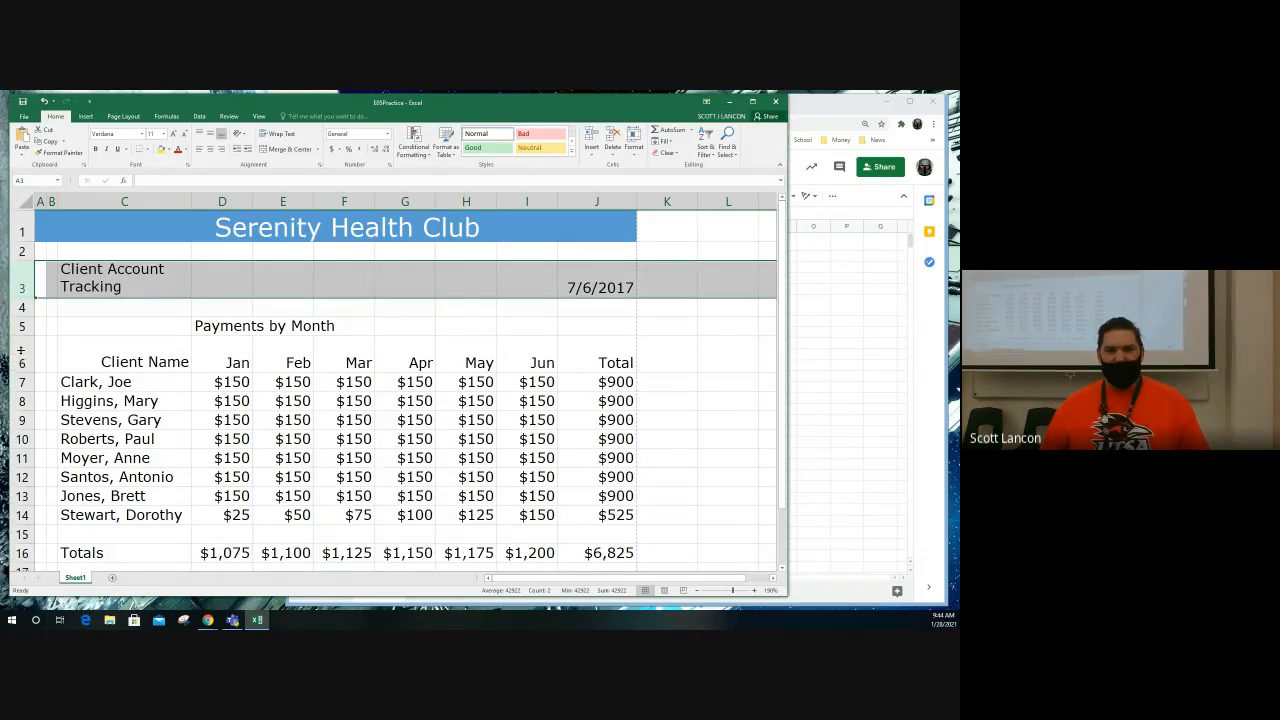
left_click(21, 356)
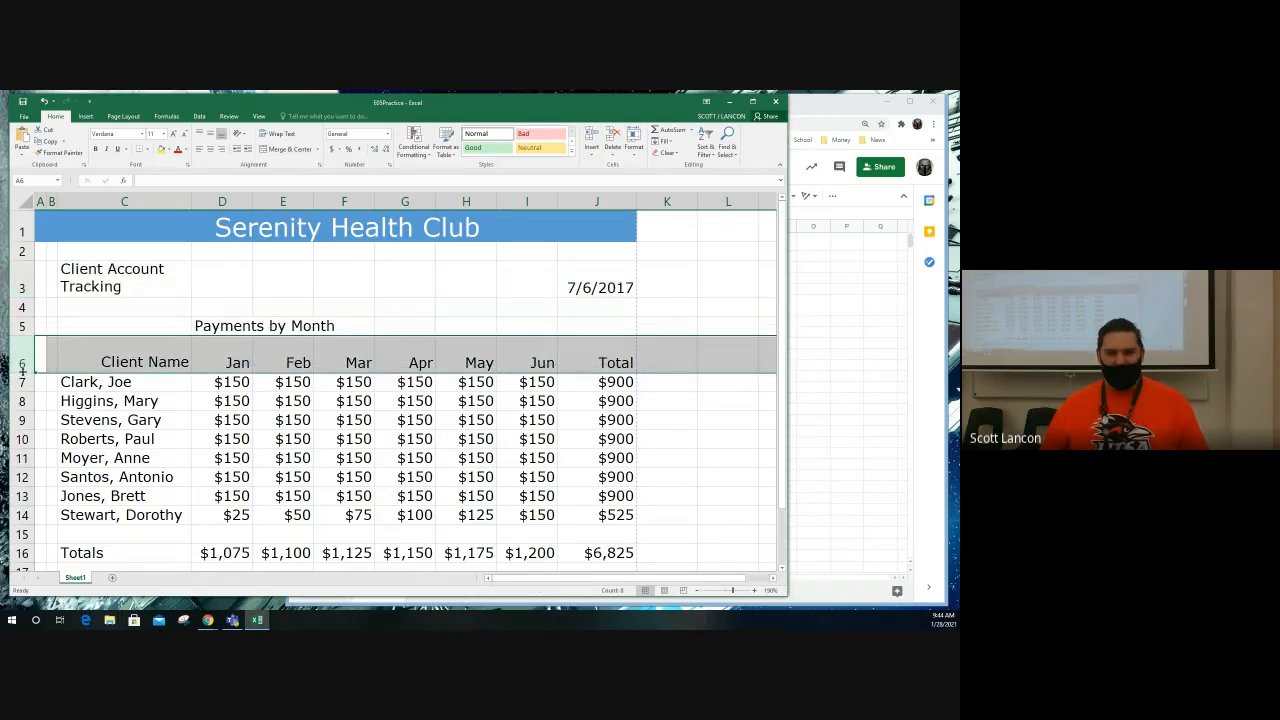
double_click(22, 372)
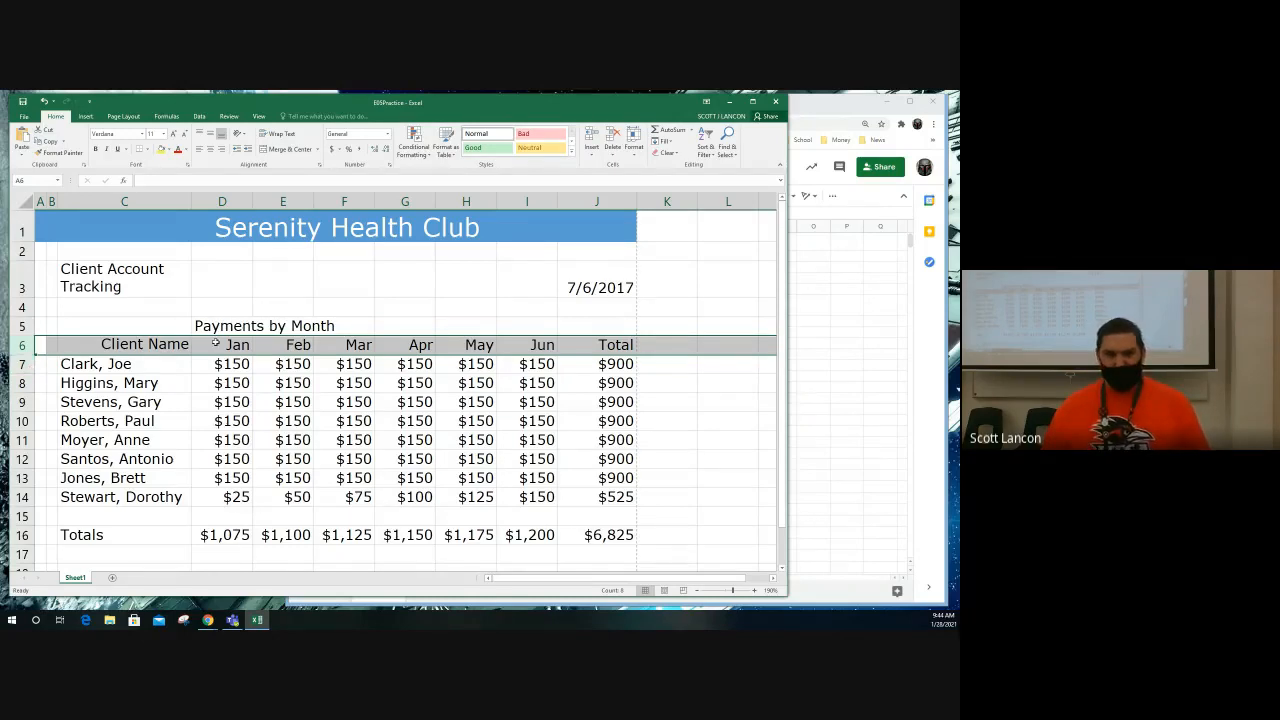
Step: Set the height of row 1, which holds the Serenity Health Club title, to 52
left_click(117, 226)
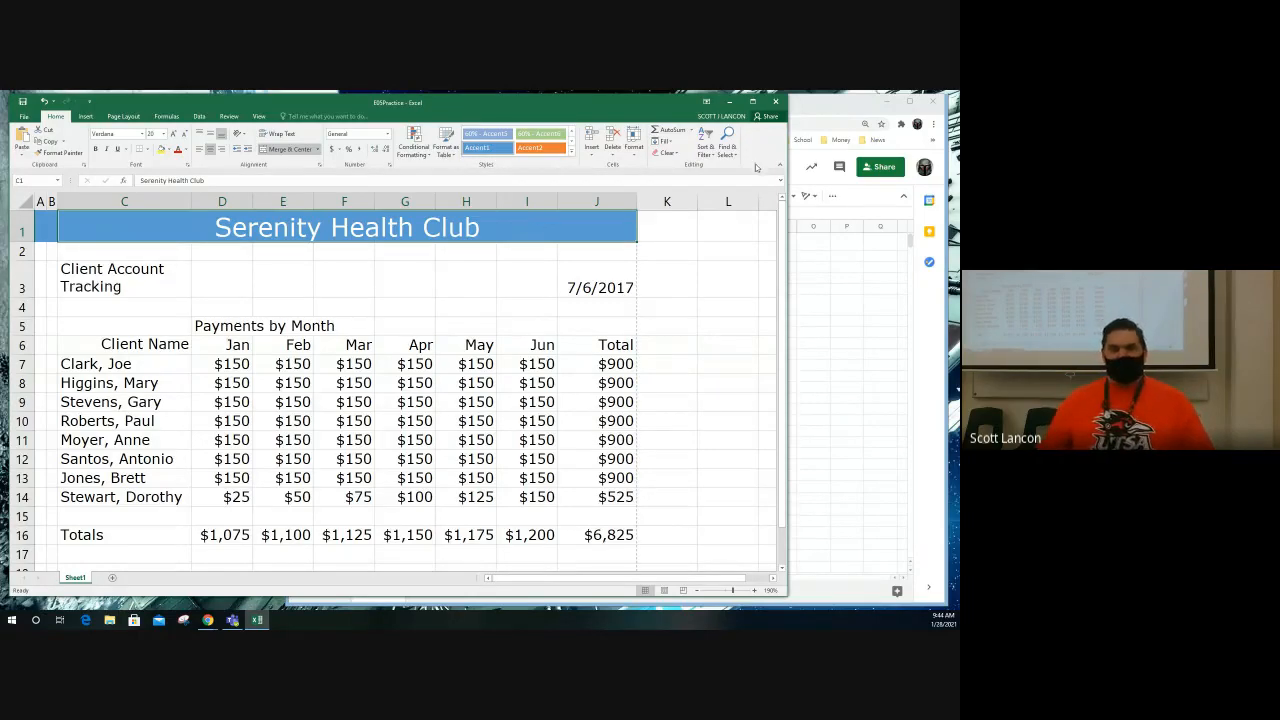
left_click(634, 151)
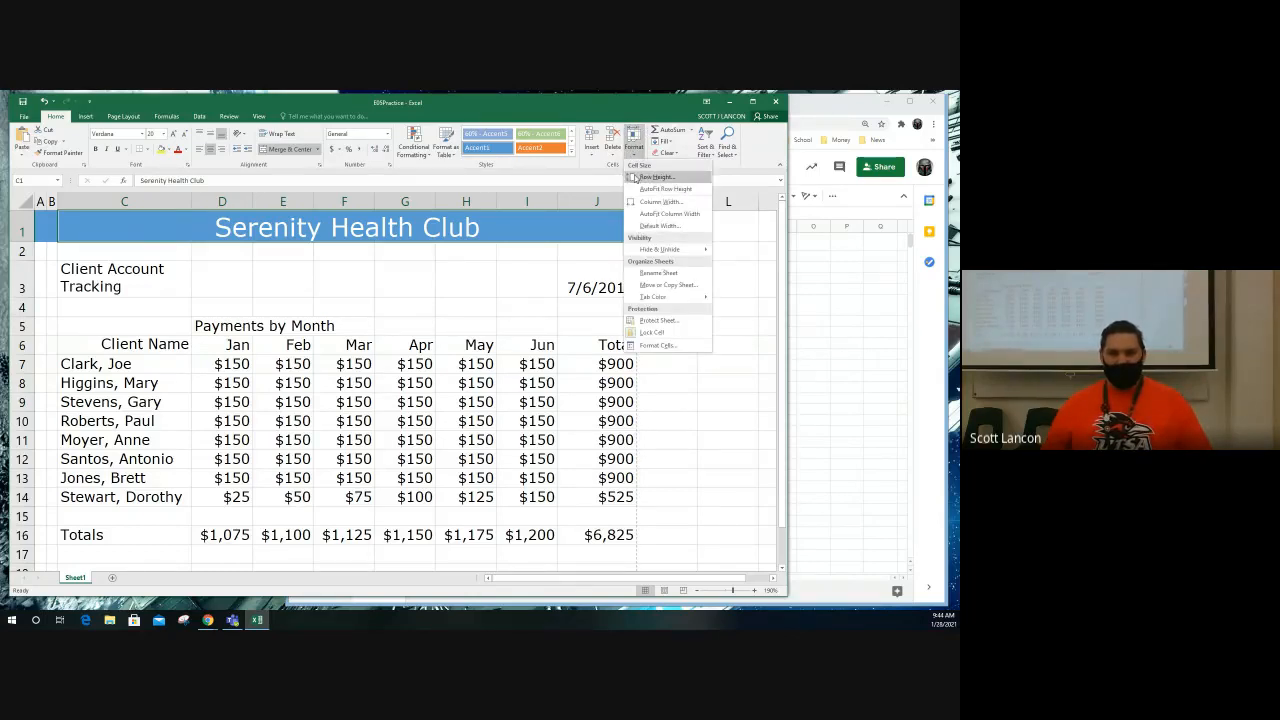
left_click(636, 177)
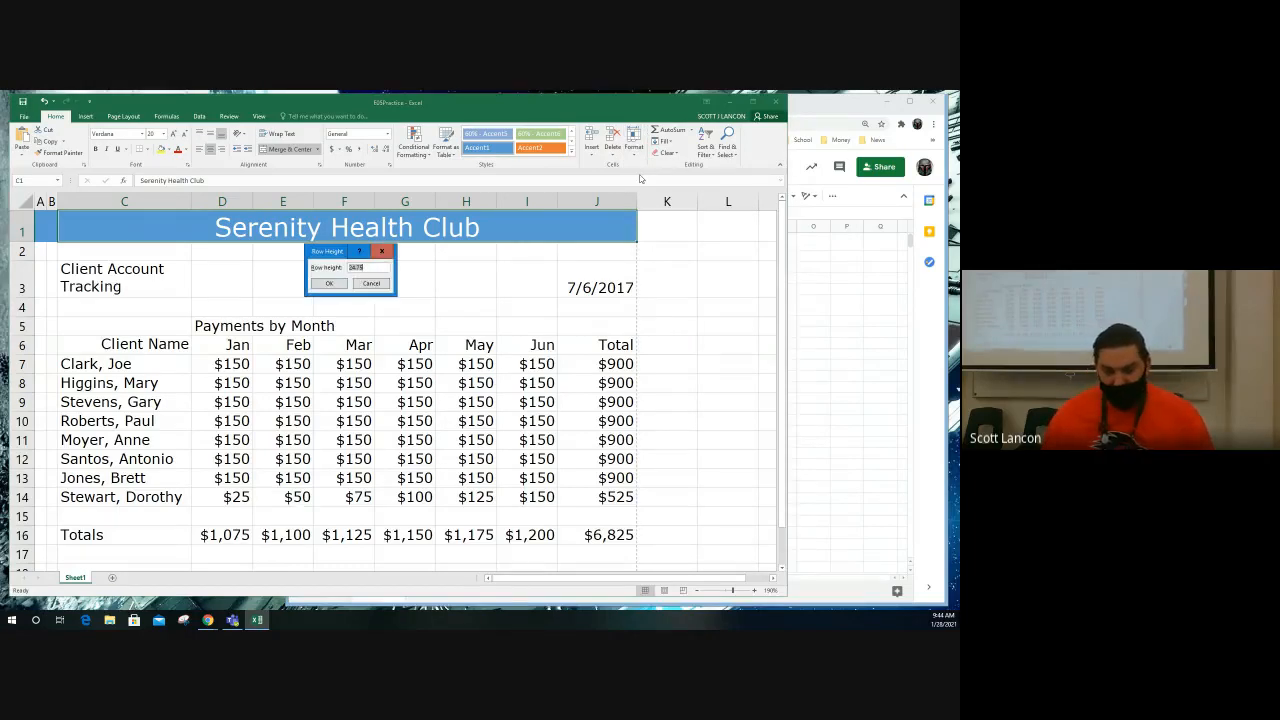
type("3")
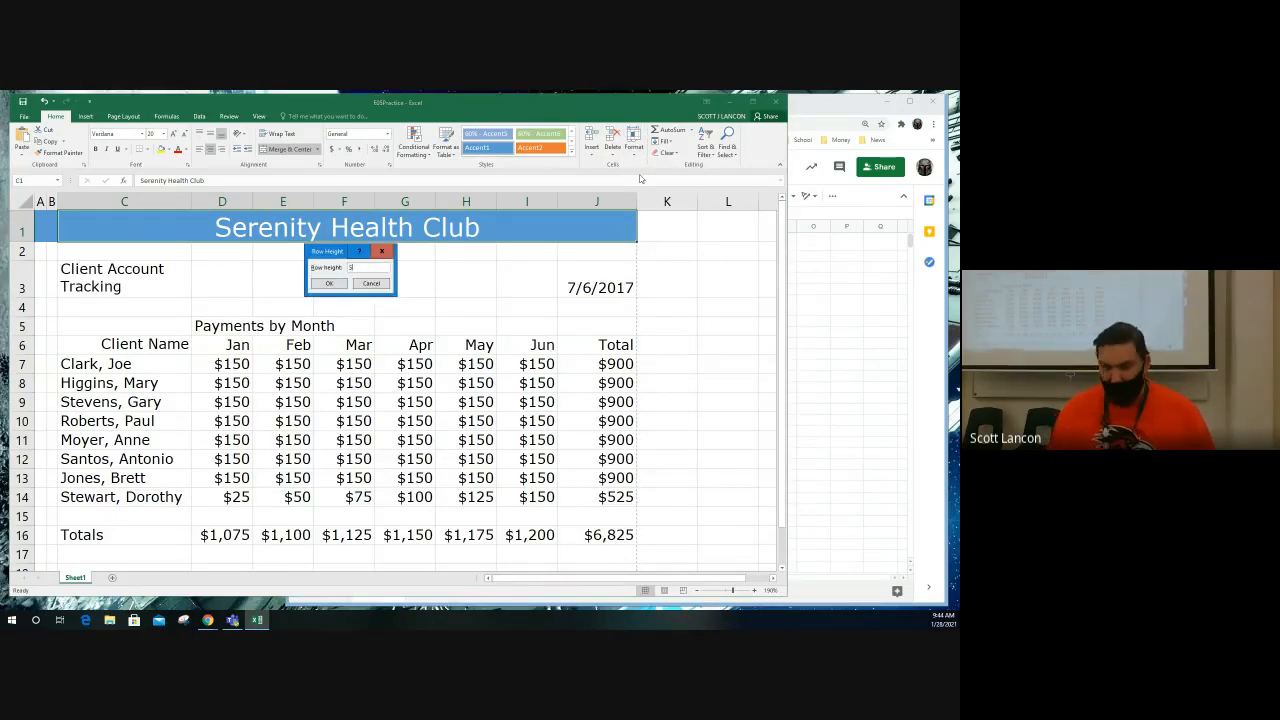
type("2")
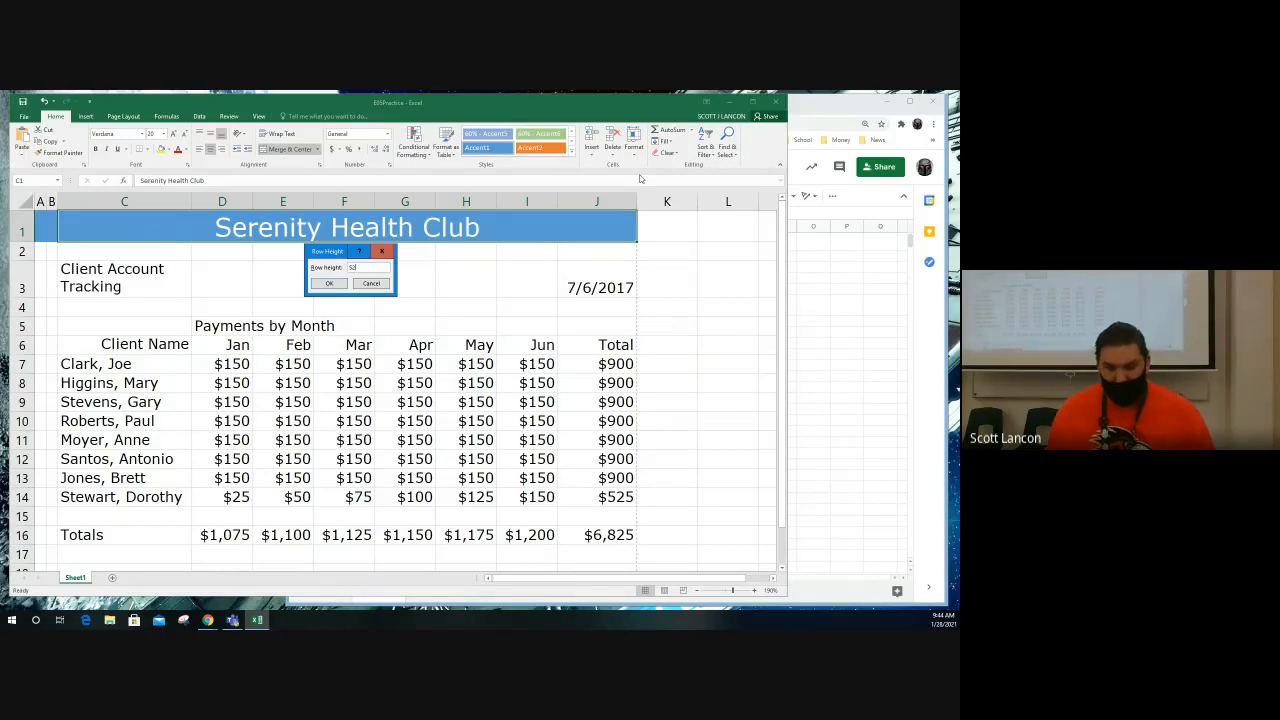
key("Return")
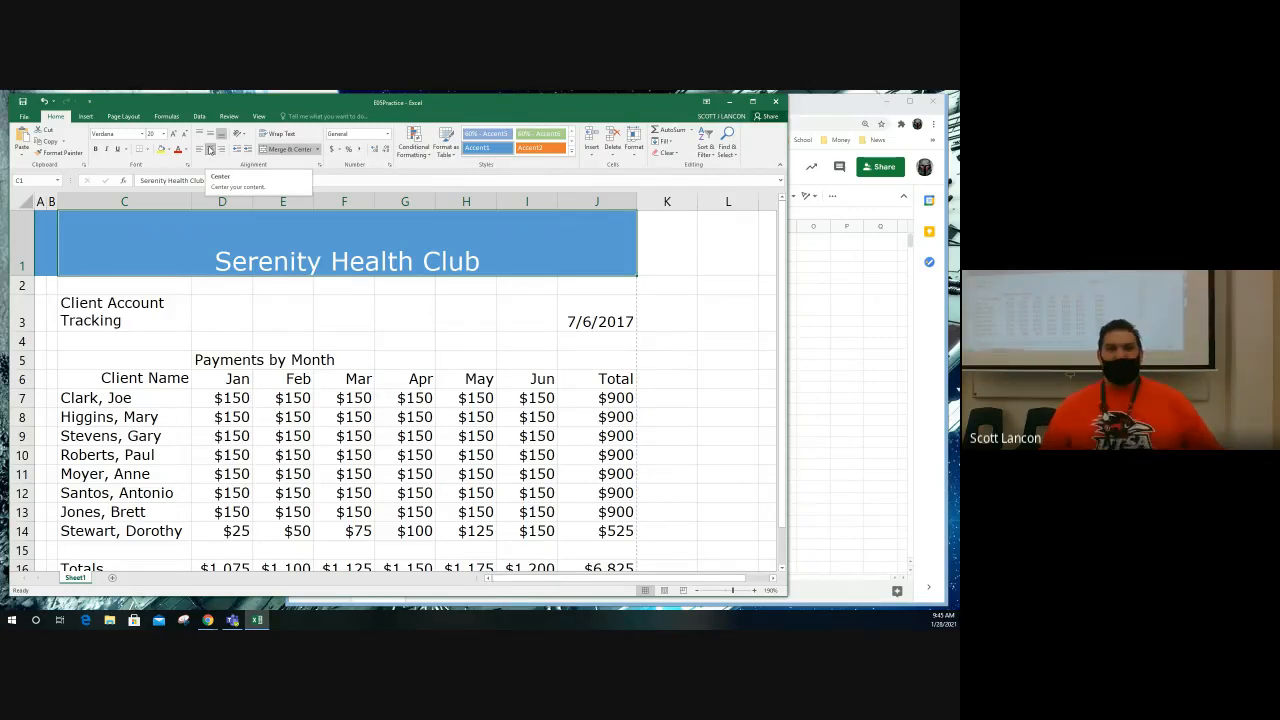
Step: Turn center alignment of the Serenity Health Club title off and back on
left_click(210, 149)
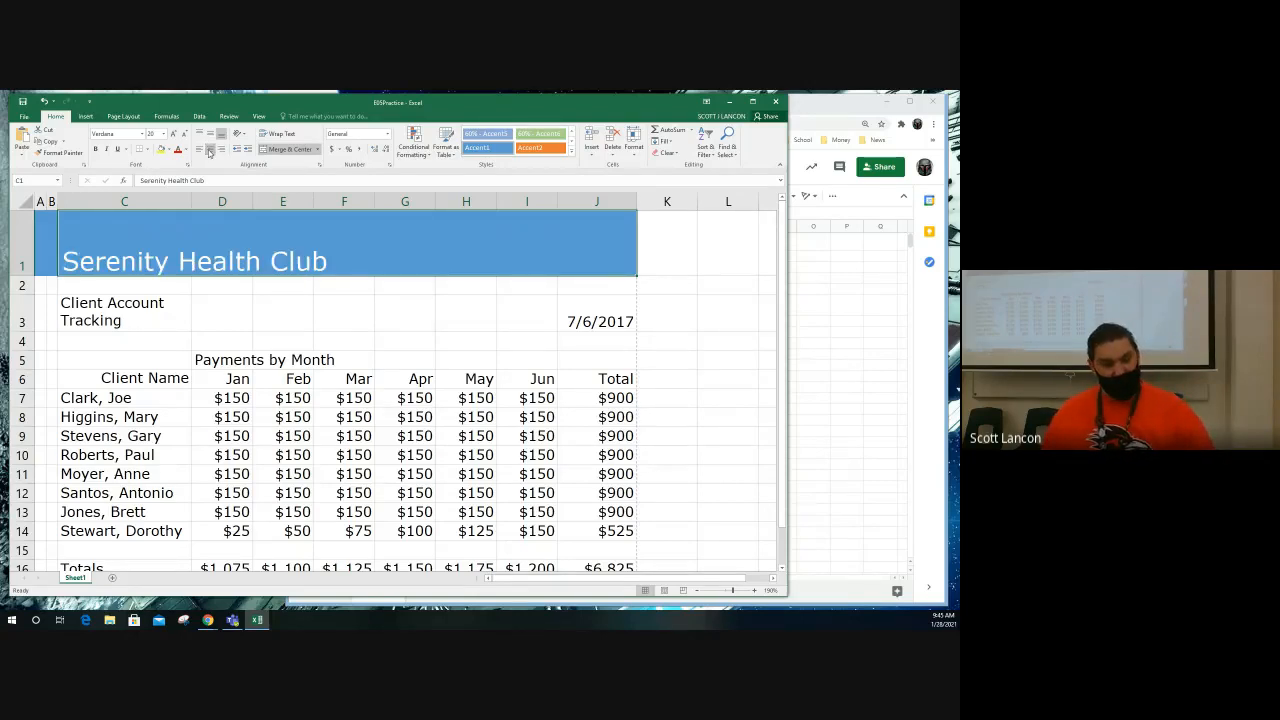
left_click(210, 150)
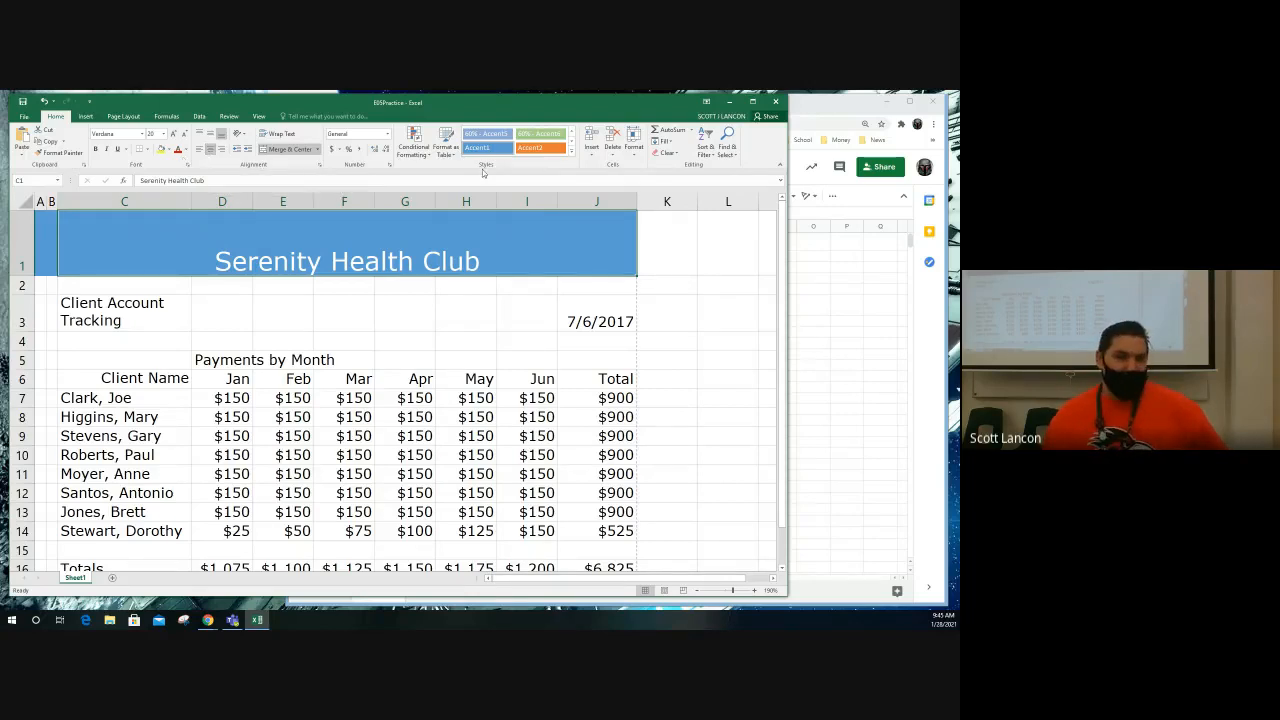
Step: Switch to the E05Practice spreadsheet in Google Sheets and set its zoom to 150%
left_click(805, 252)
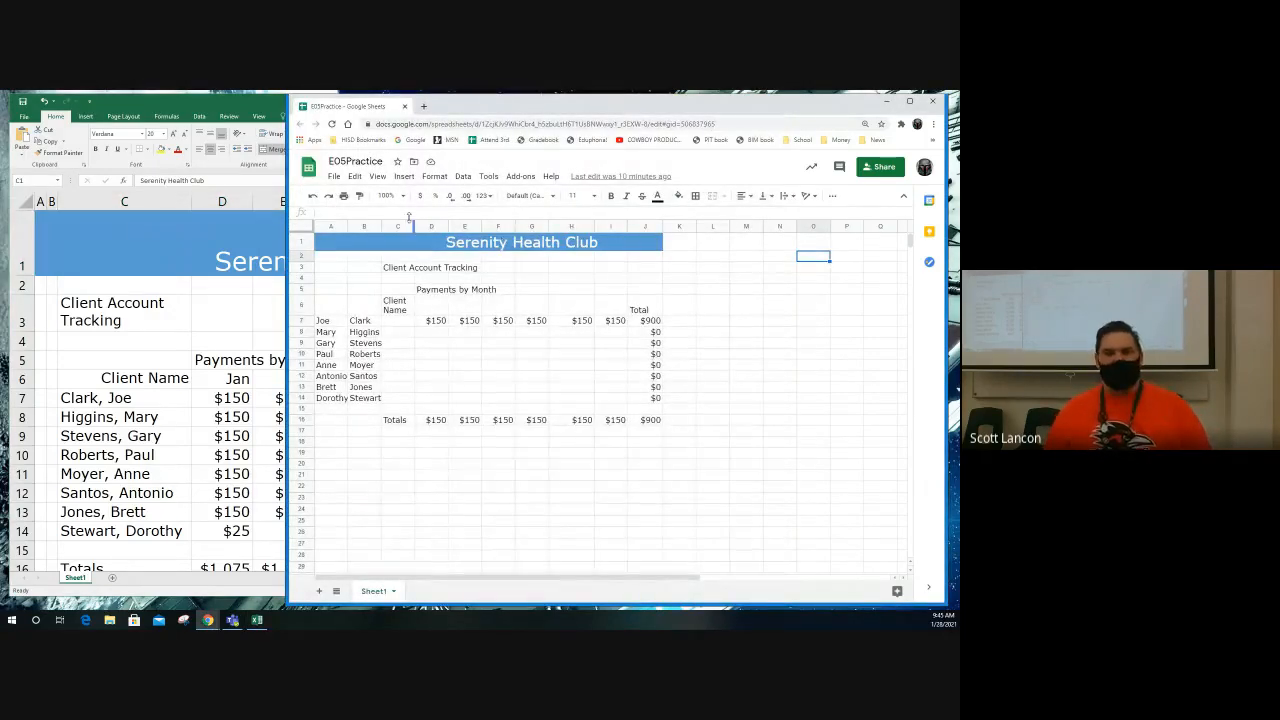
left_click(388, 195)
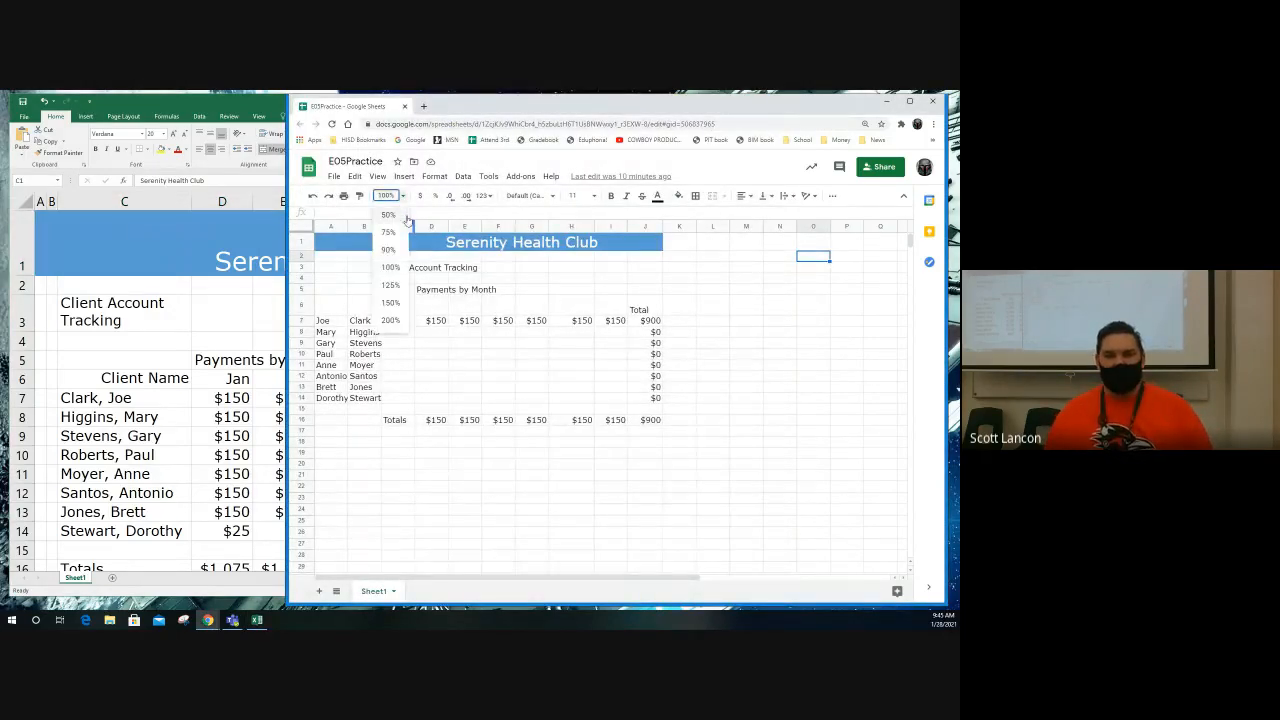
left_click(390, 285)
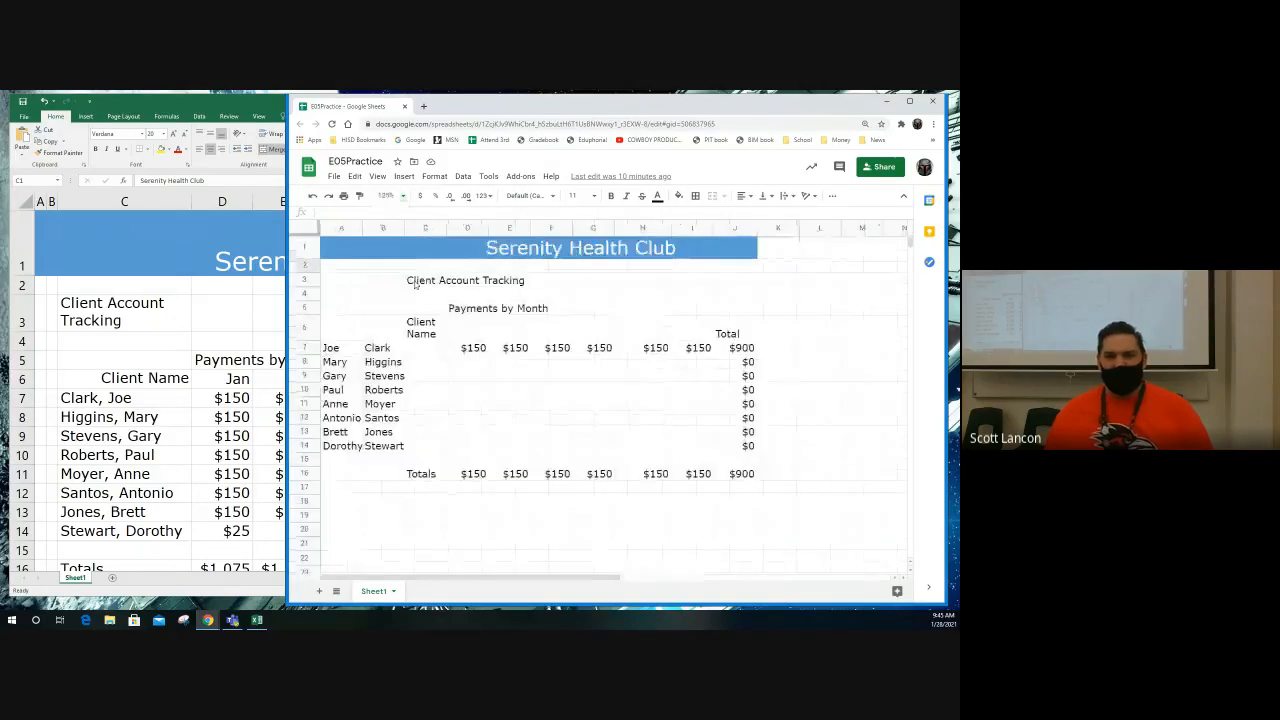
left_click(388, 195)
left_click(392, 303)
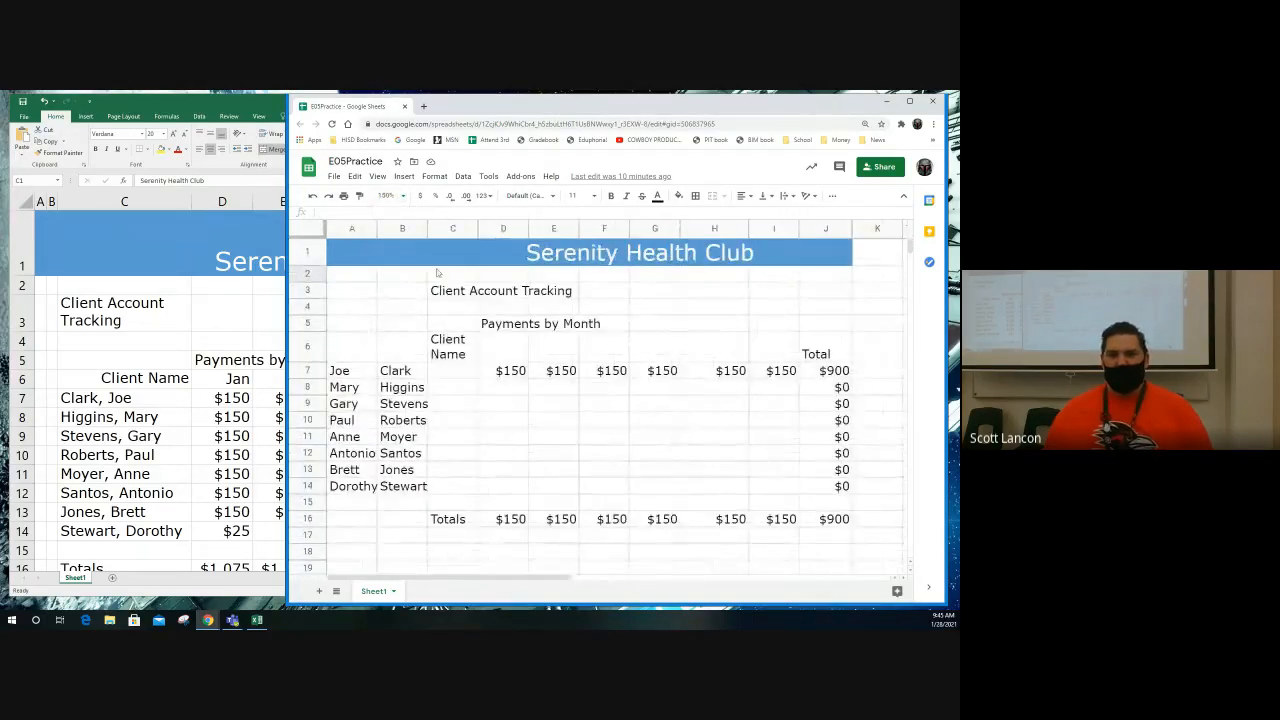
Step: Enter the date 7/6/17 in cell J3, in the Client Account Tracking row
left_click(497, 353)
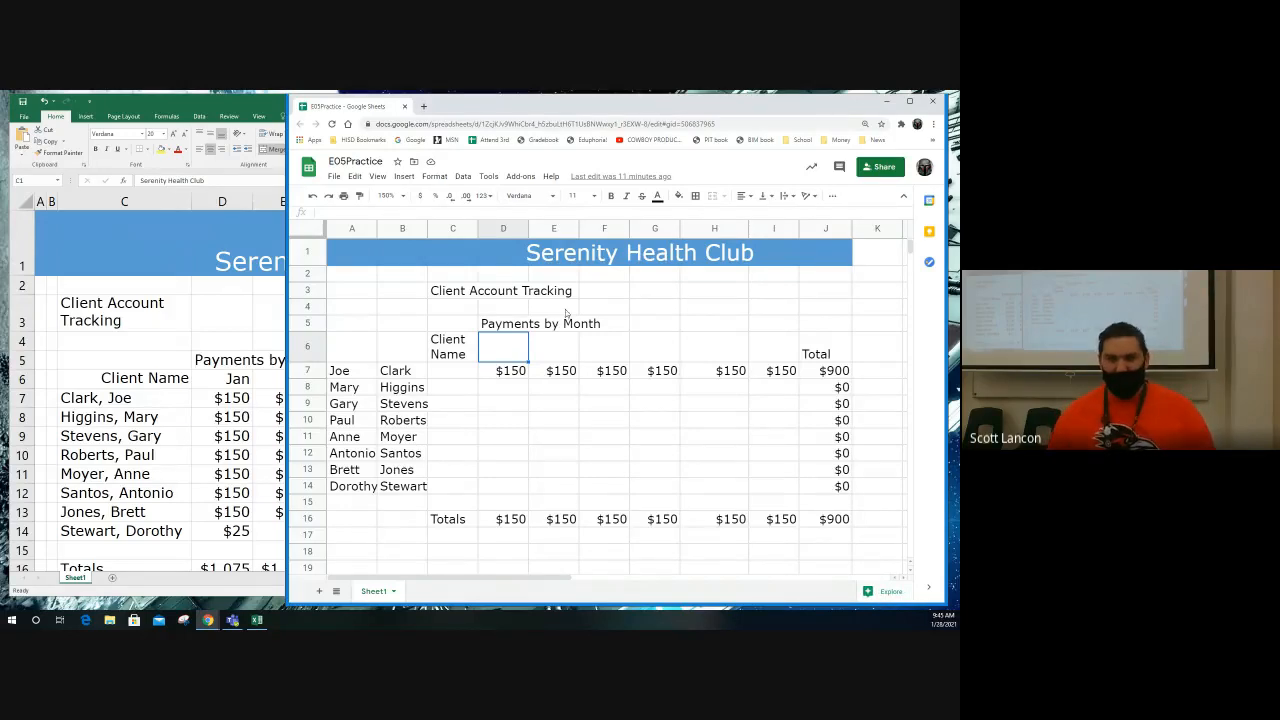
left_click(823, 289)
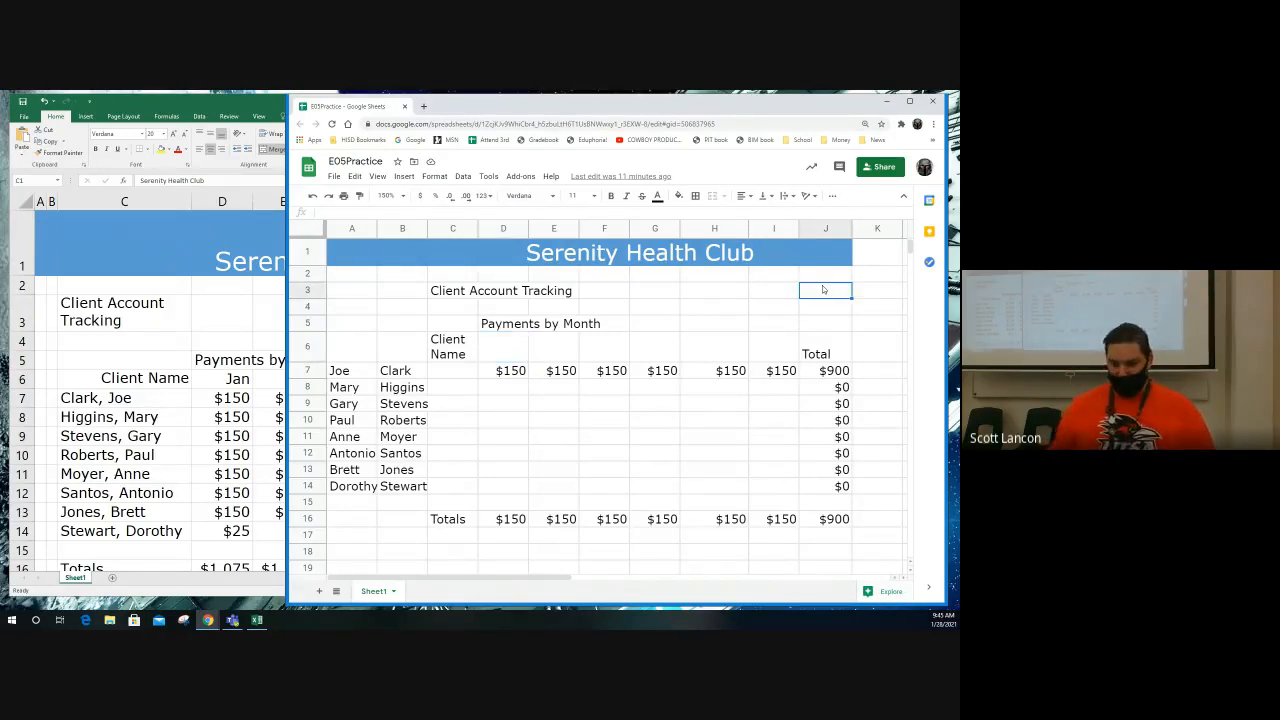
type("7/")
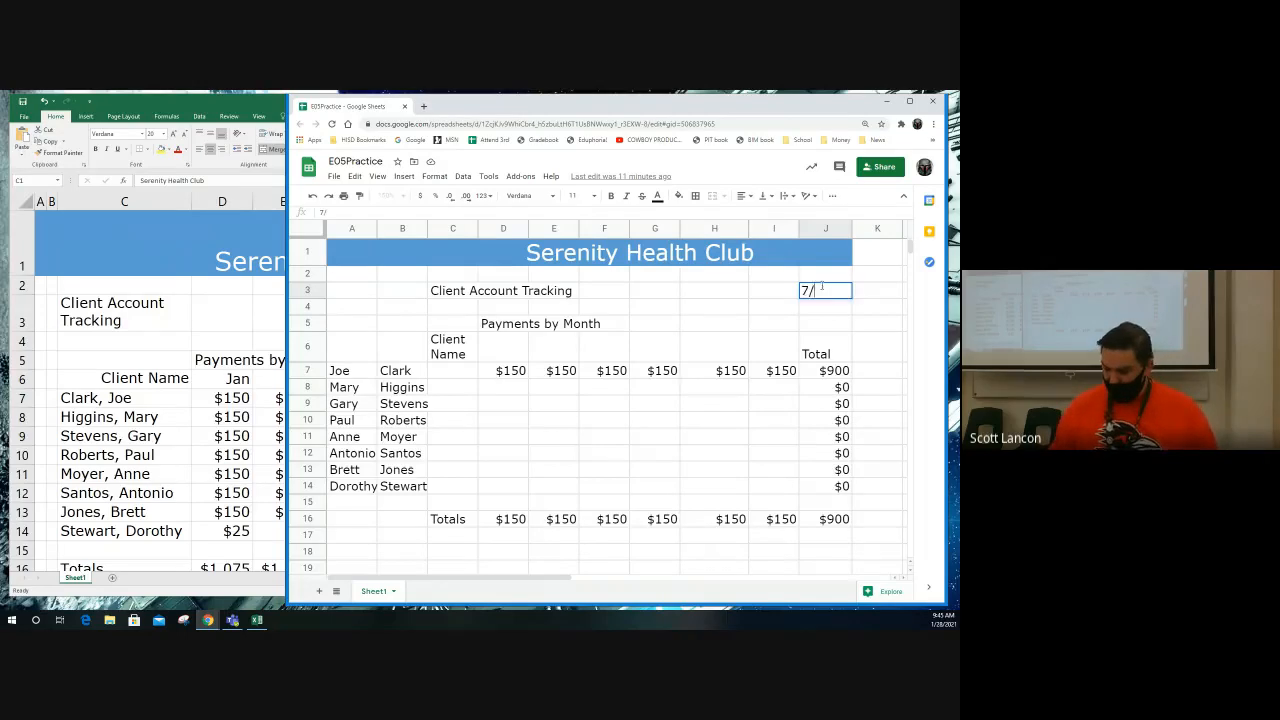
type("6/17")
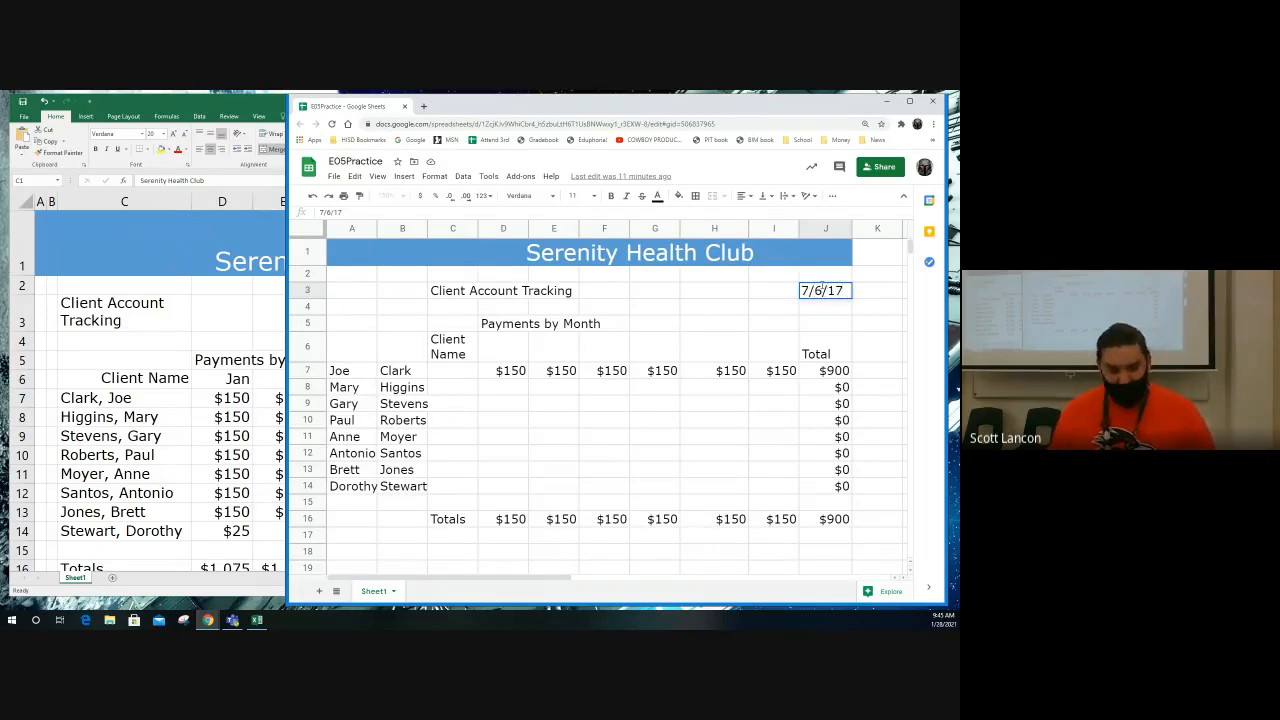
key("Return")
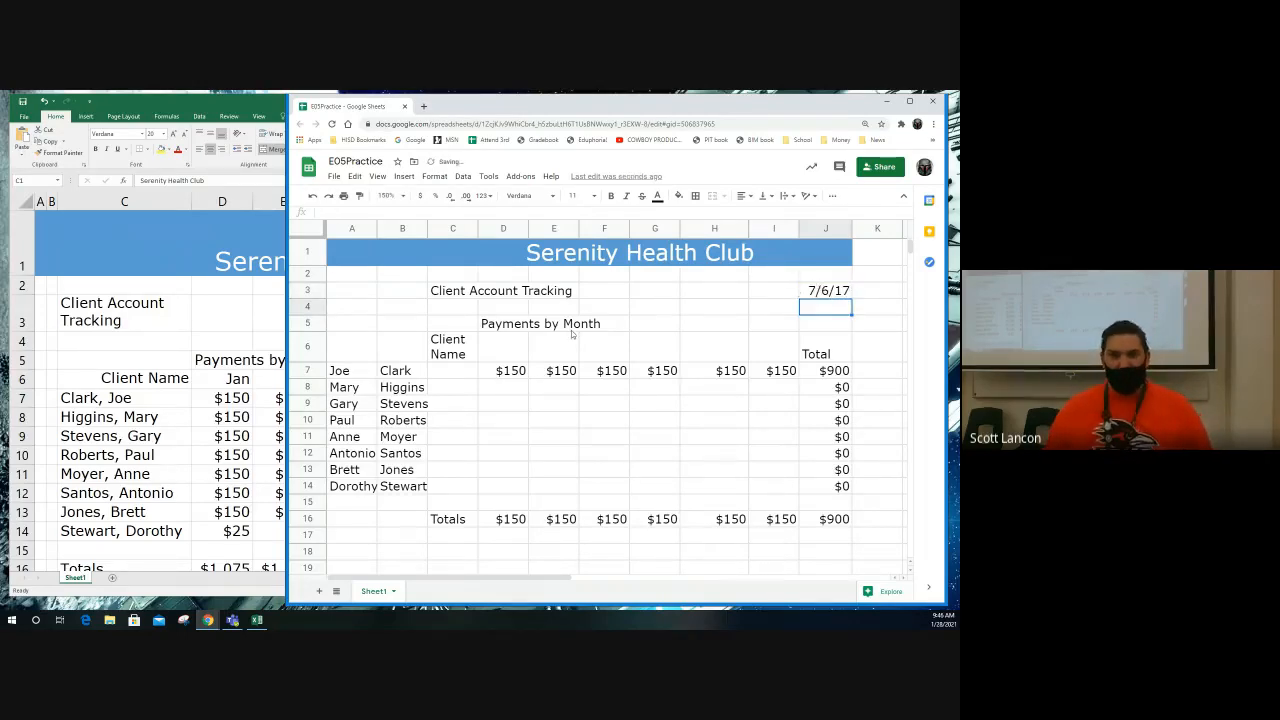
Step: Enter Jan in D6 and fill the months through Jun in I6, and copy the row 7 payments down to row 14 in columns D to I
left_click(509, 347)
type("Jan")
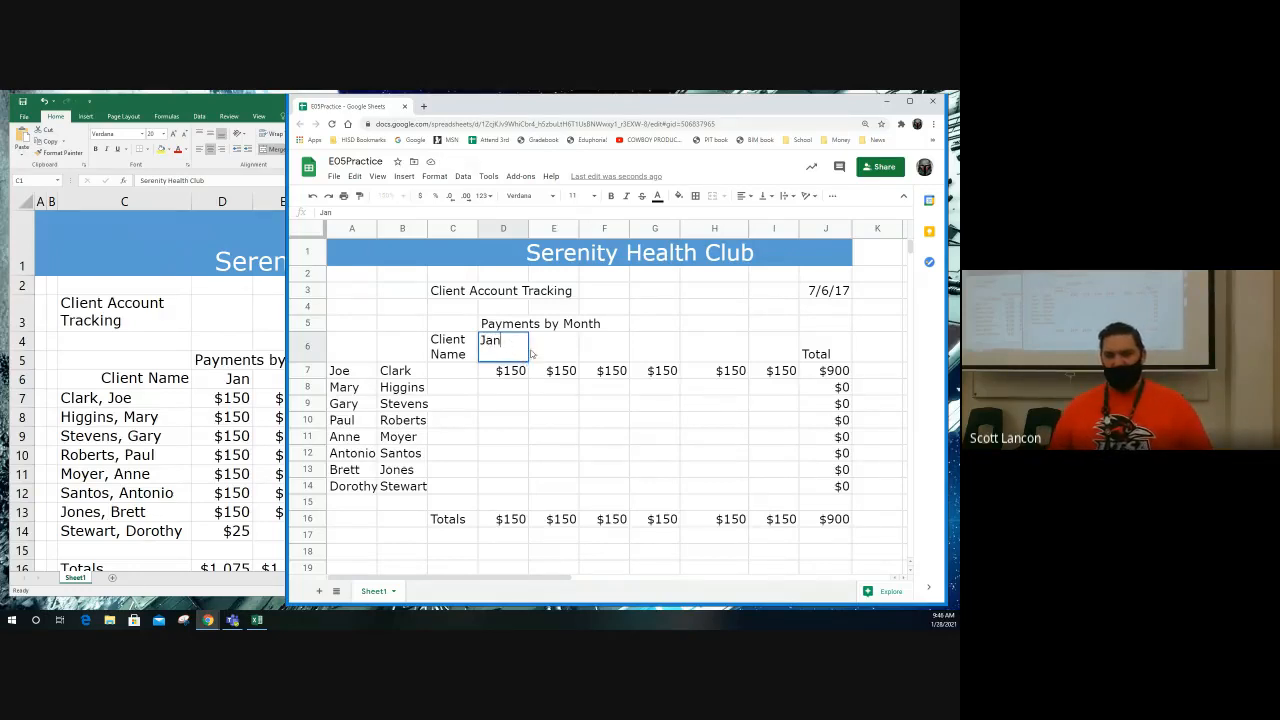
left_click(527, 350)
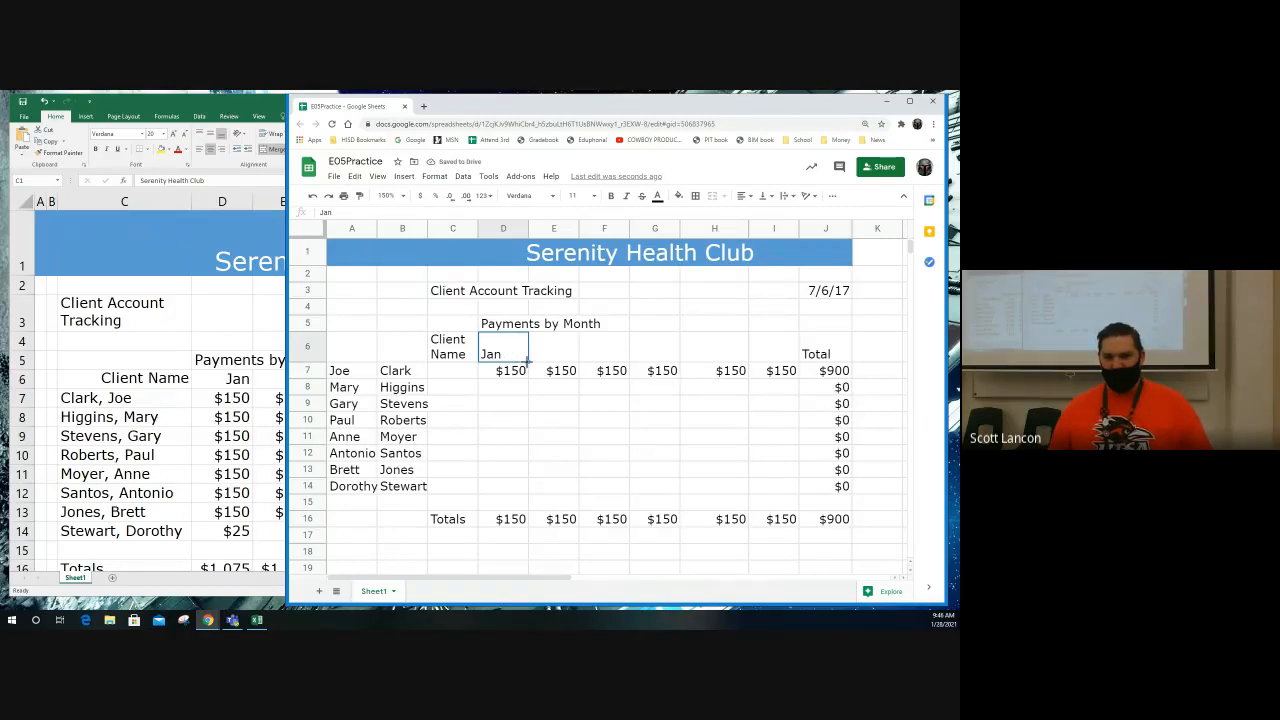
left_click_drag(527, 362, 774, 356)
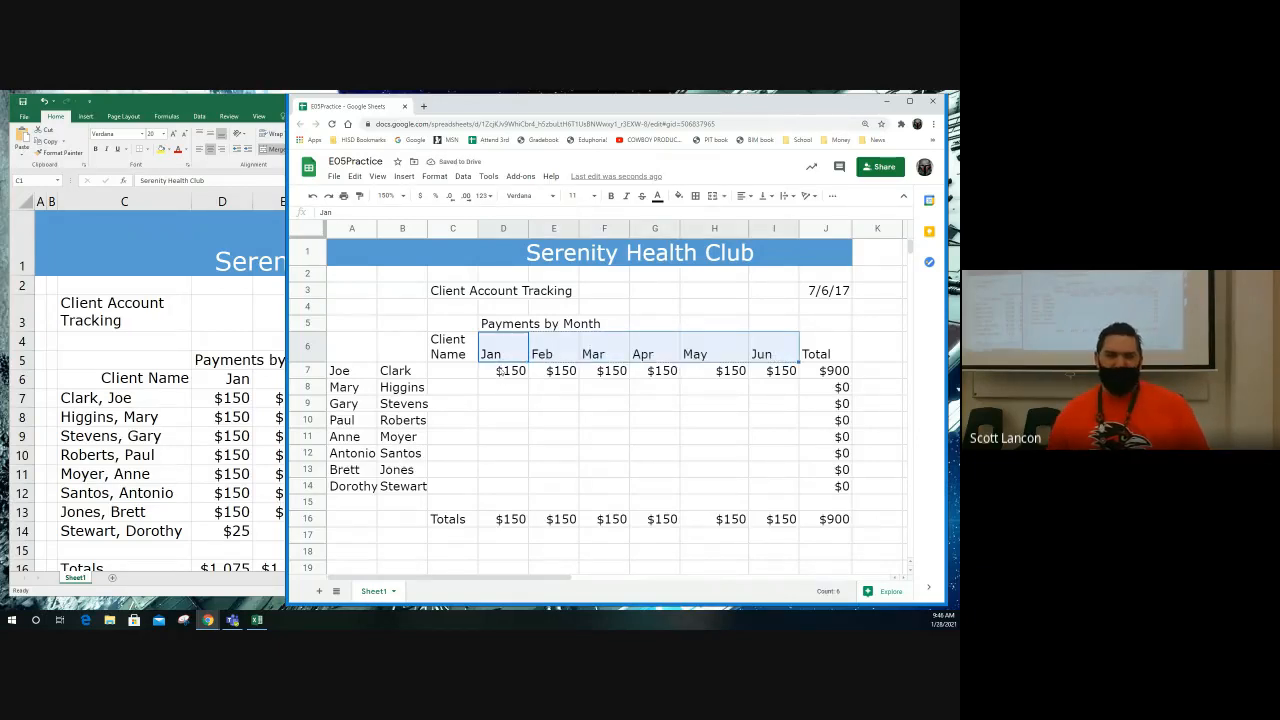
left_click_drag(500, 376, 798, 491)
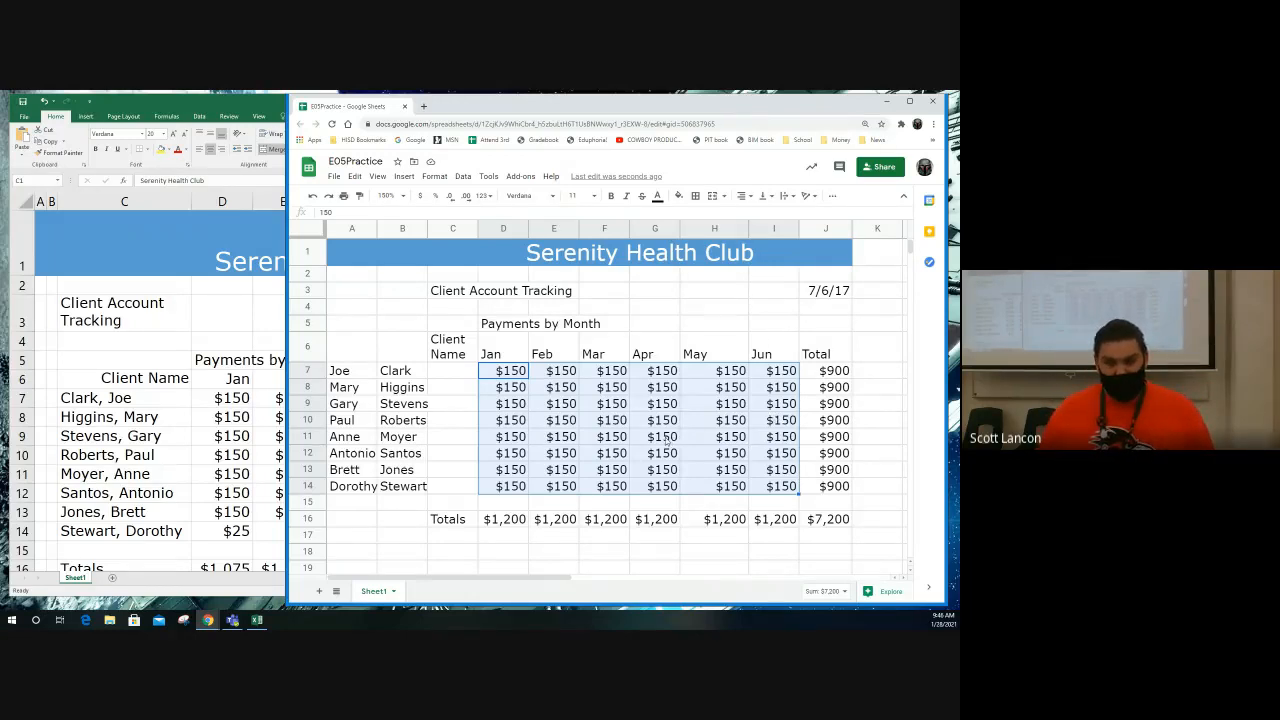
Step: Enter 25 in D14 and 50 in E14, and extend the series across row 14 through June in I14
left_click(511, 488)
type("25")
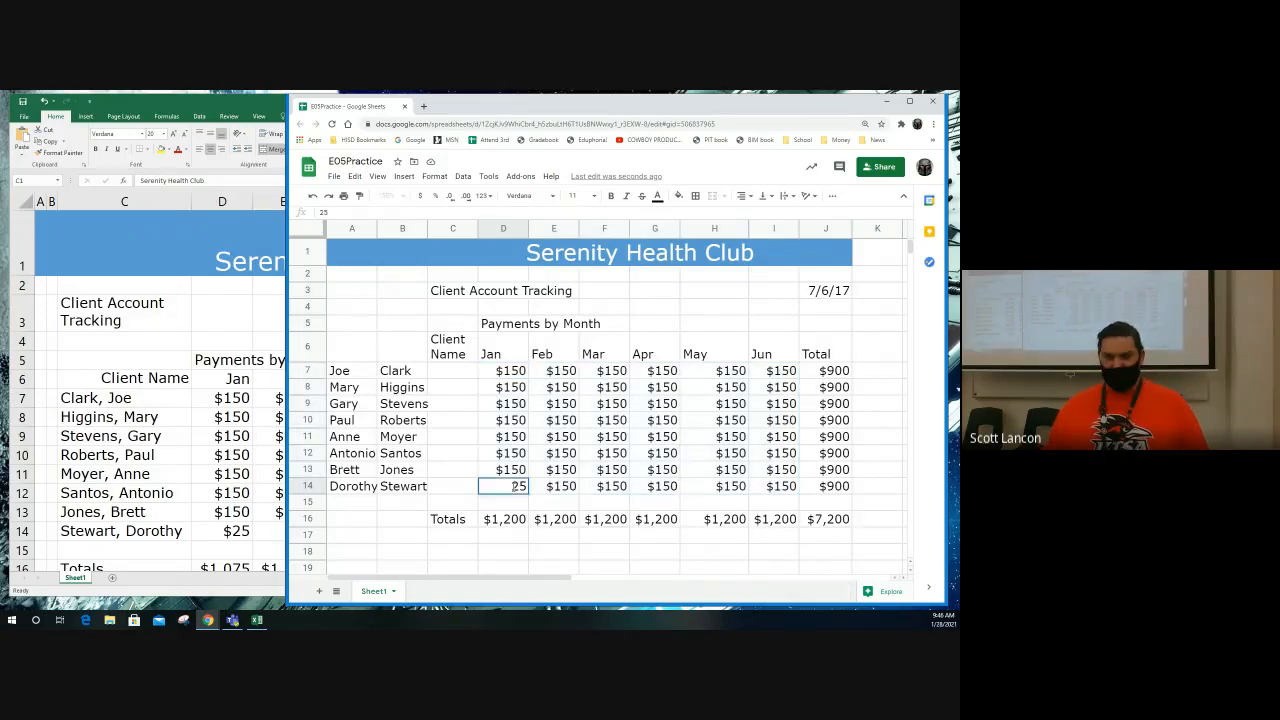
key("Tab")
type("50")
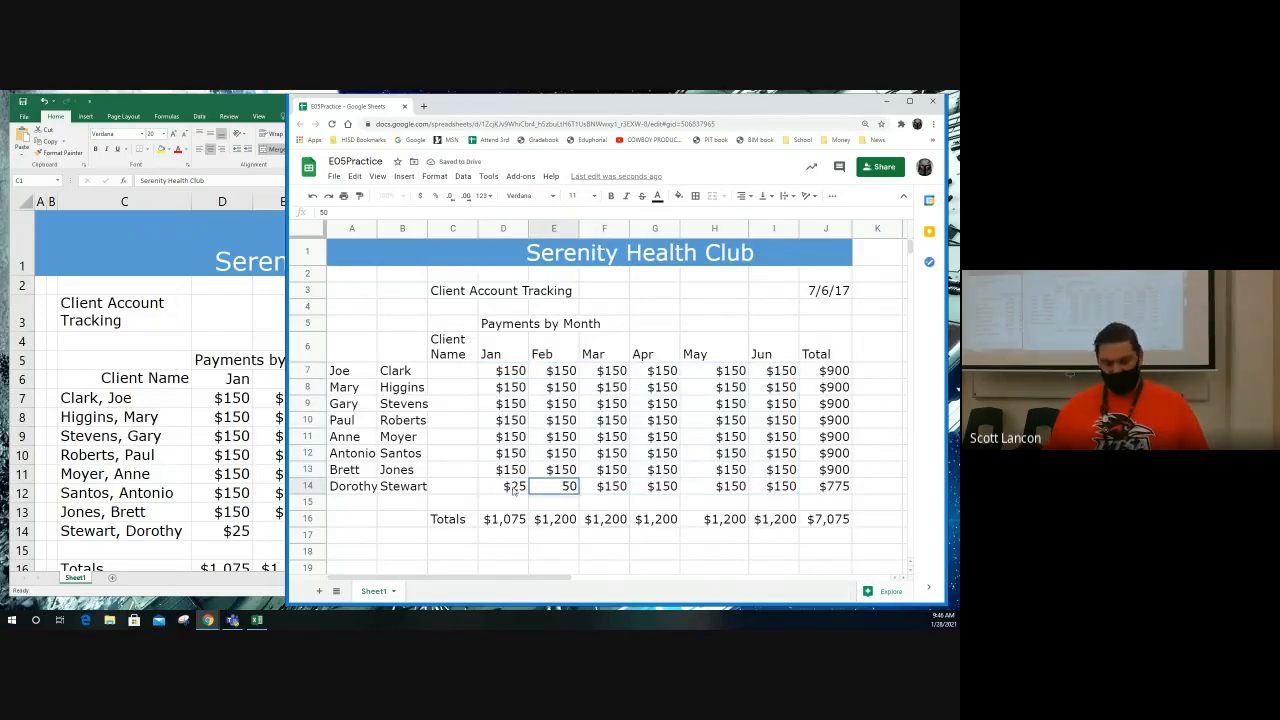
left_click(514, 488)
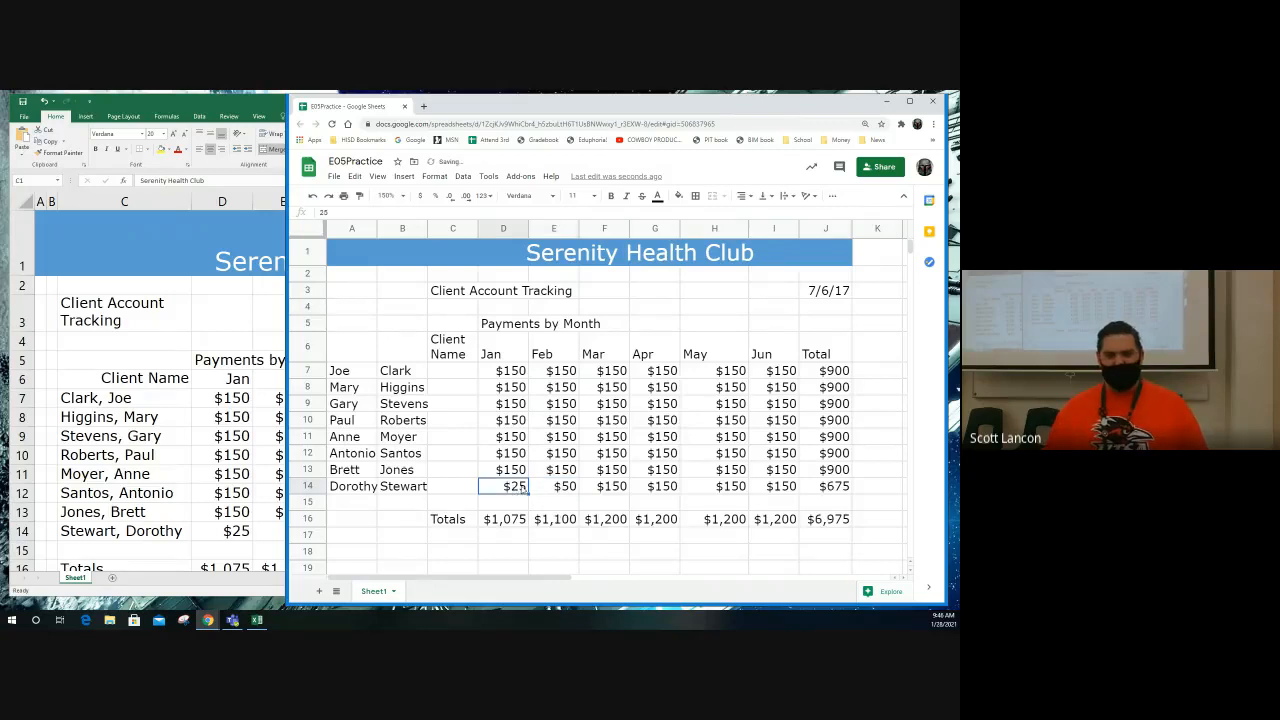
key("shift+Right")
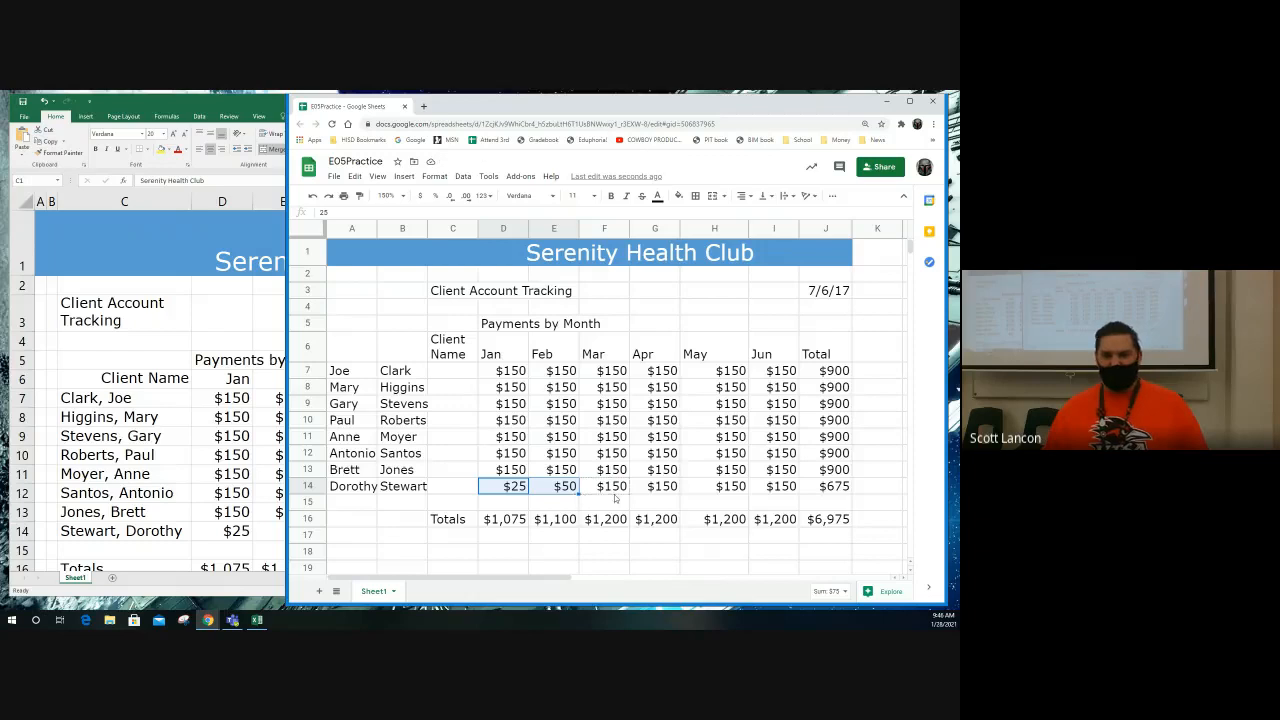
left_click_drag(615, 497, 774, 495)
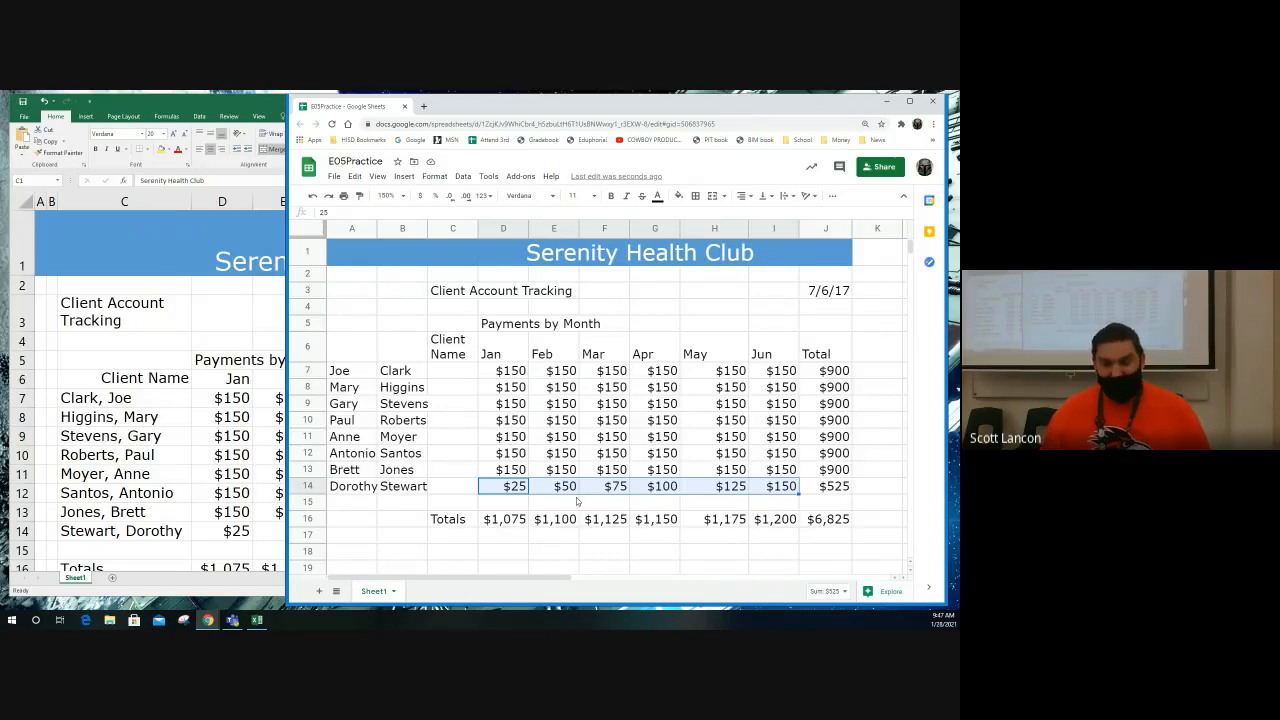
Step: Right-align the row 6 headings from Client Name in C6 through Total in J6
left_click(464, 345)
left_click_drag(464, 345, 808, 352)
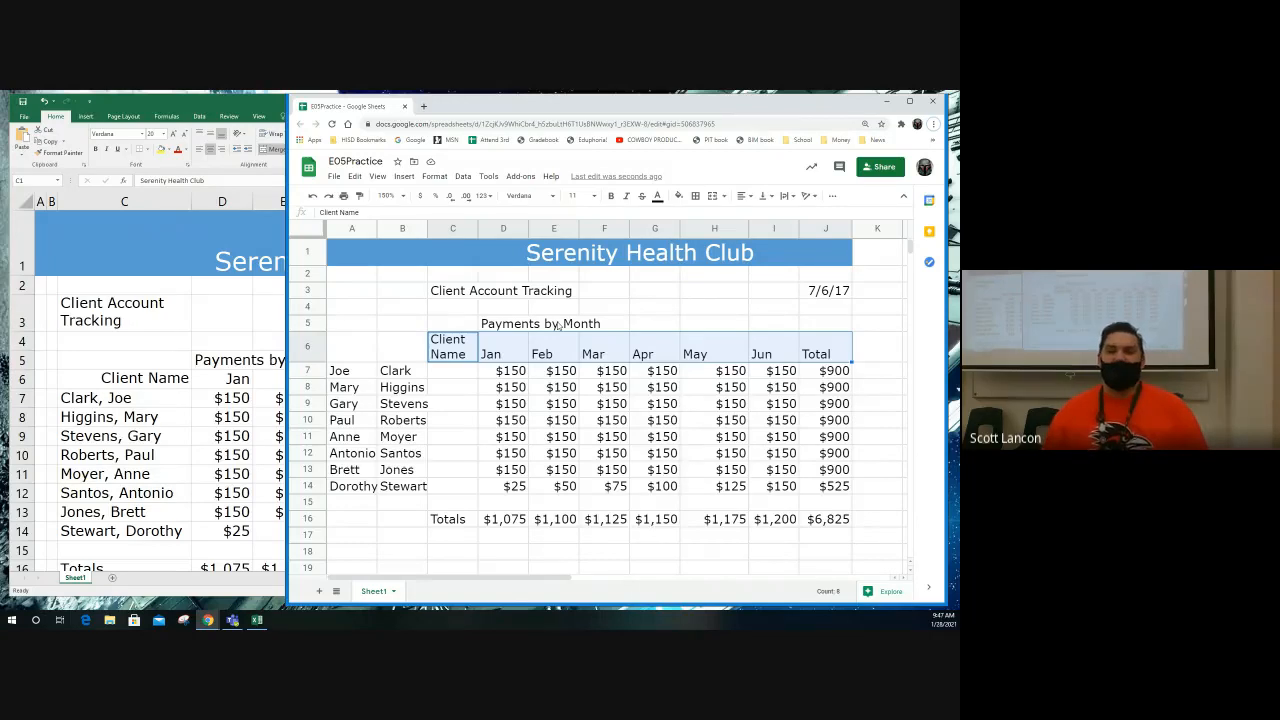
left_click(743, 196)
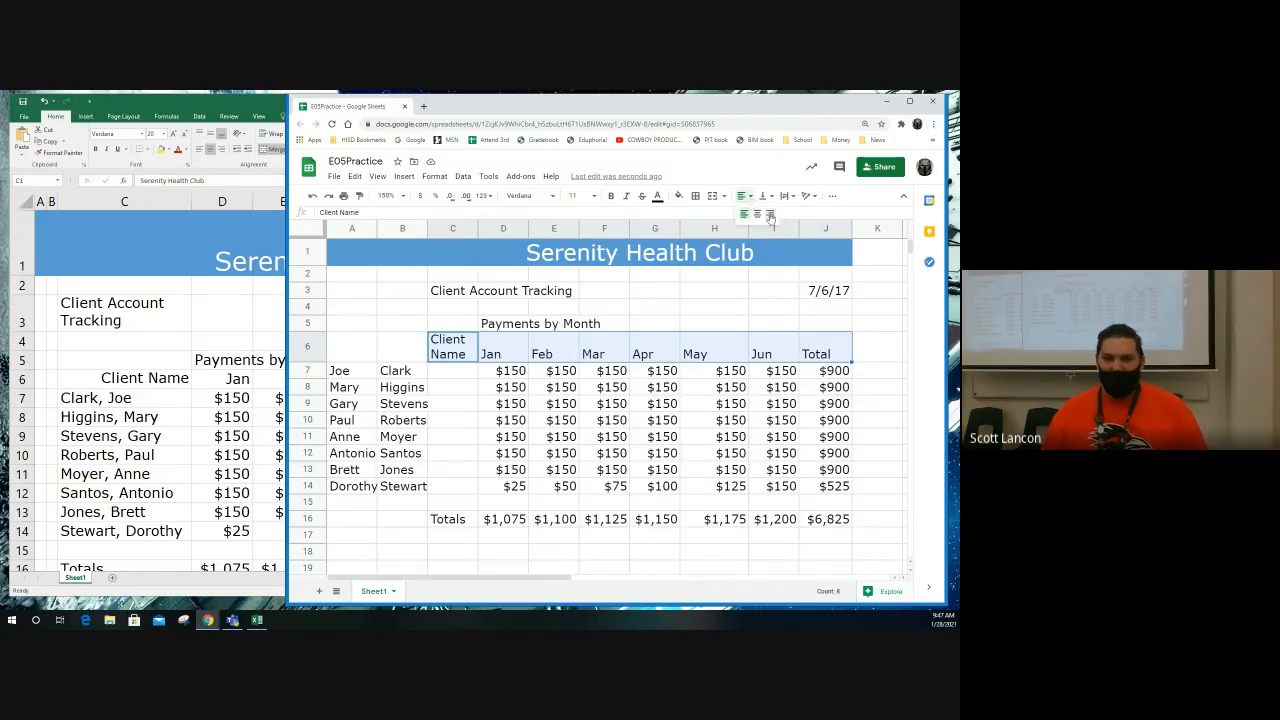
left_click(770, 216)
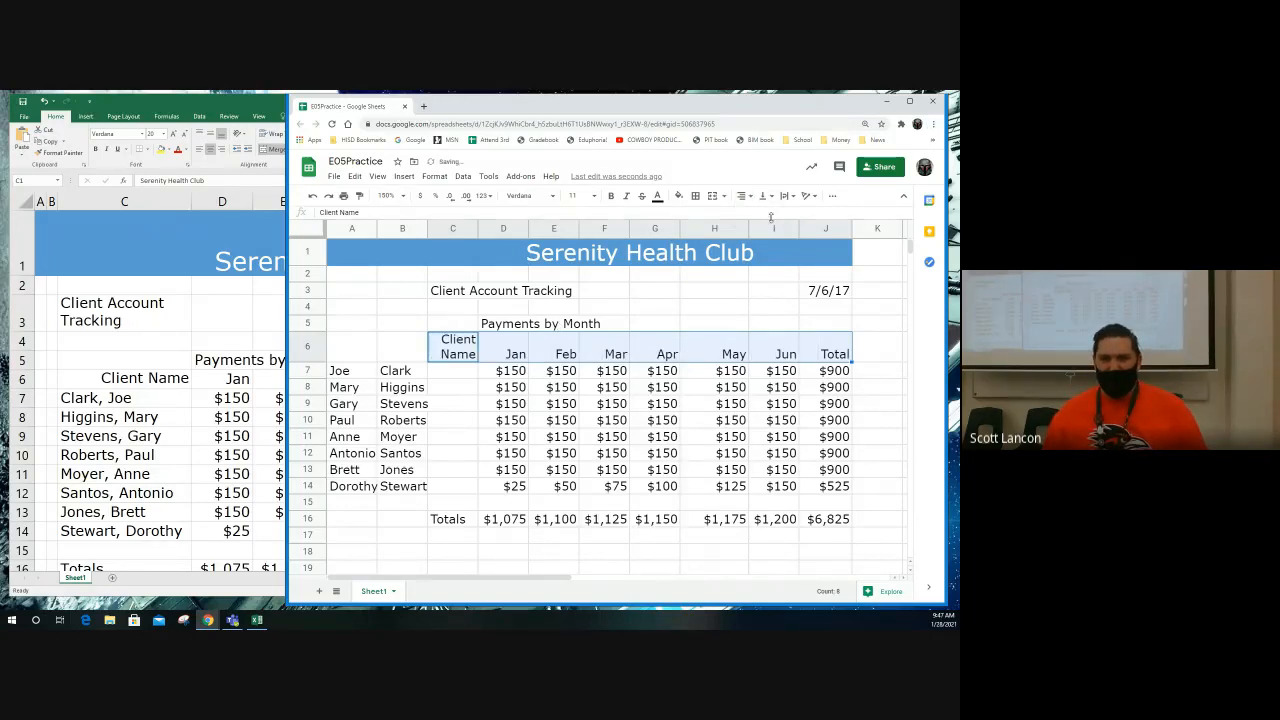
Step: Wrap the Client Account Tracking text within cell C3 and check its text wrapping setting
left_click(452, 372)
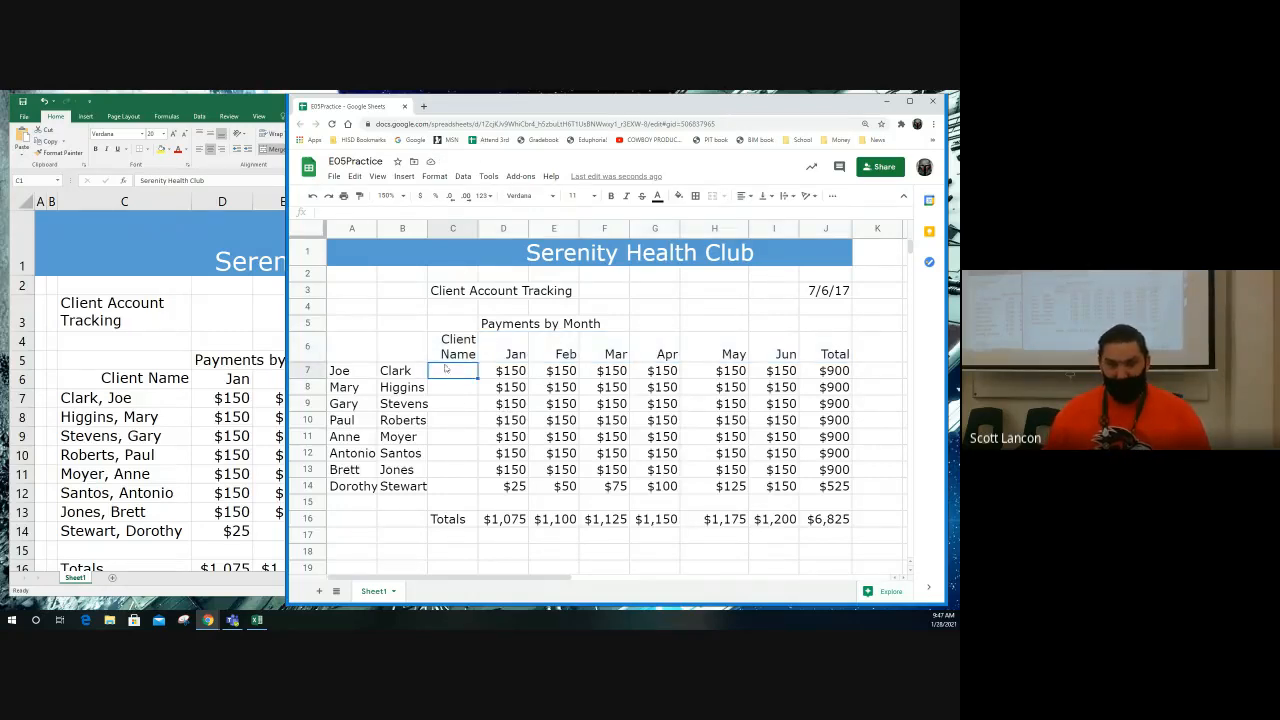
left_click(442, 295)
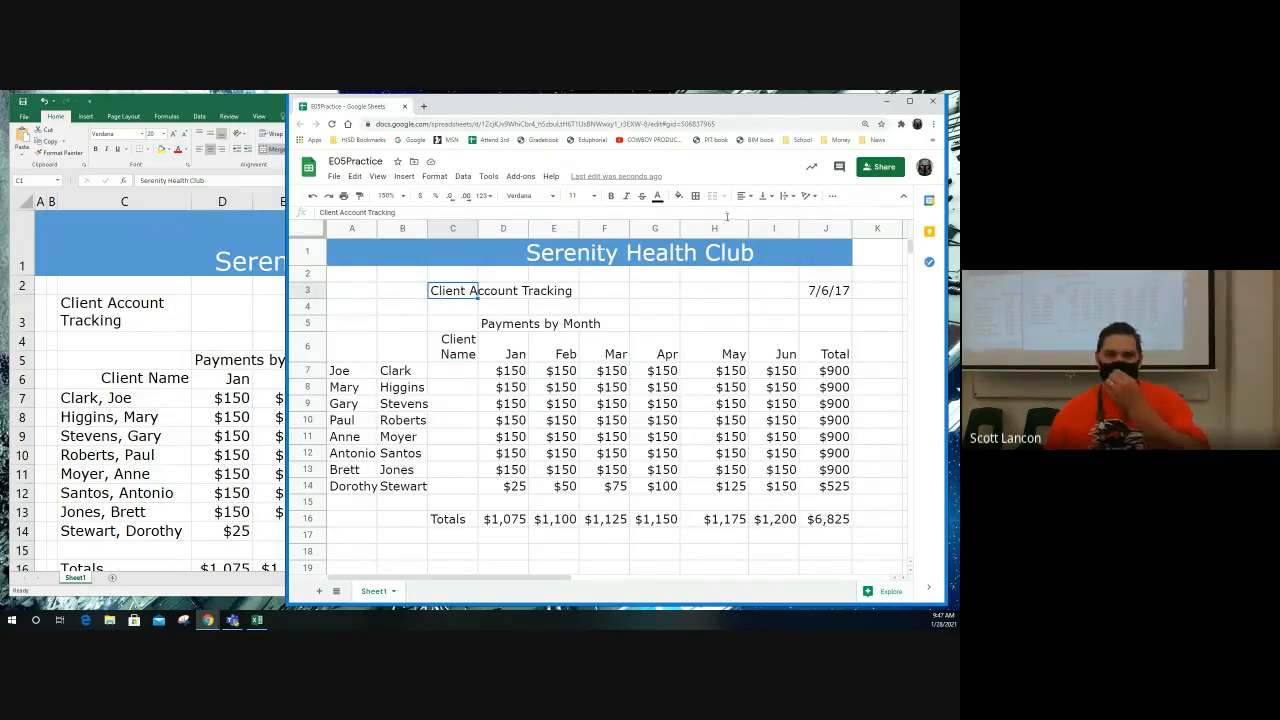
left_click(786, 197)
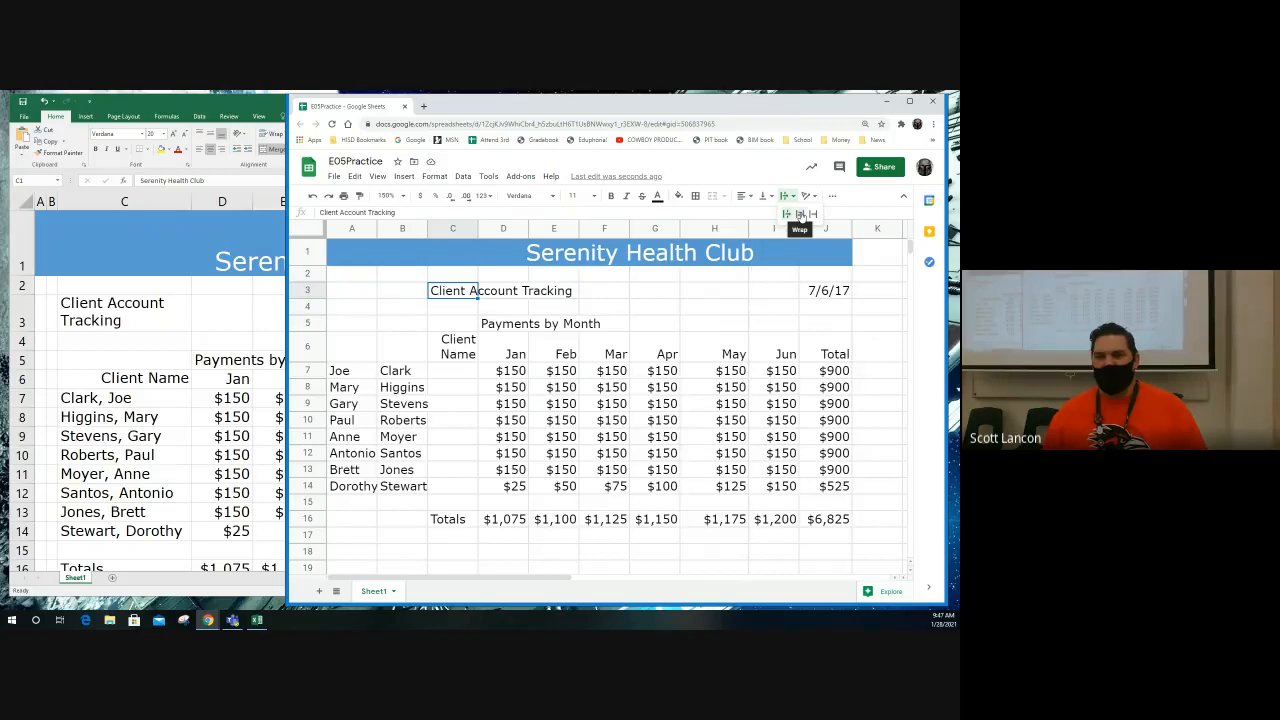
left_click(800, 215)
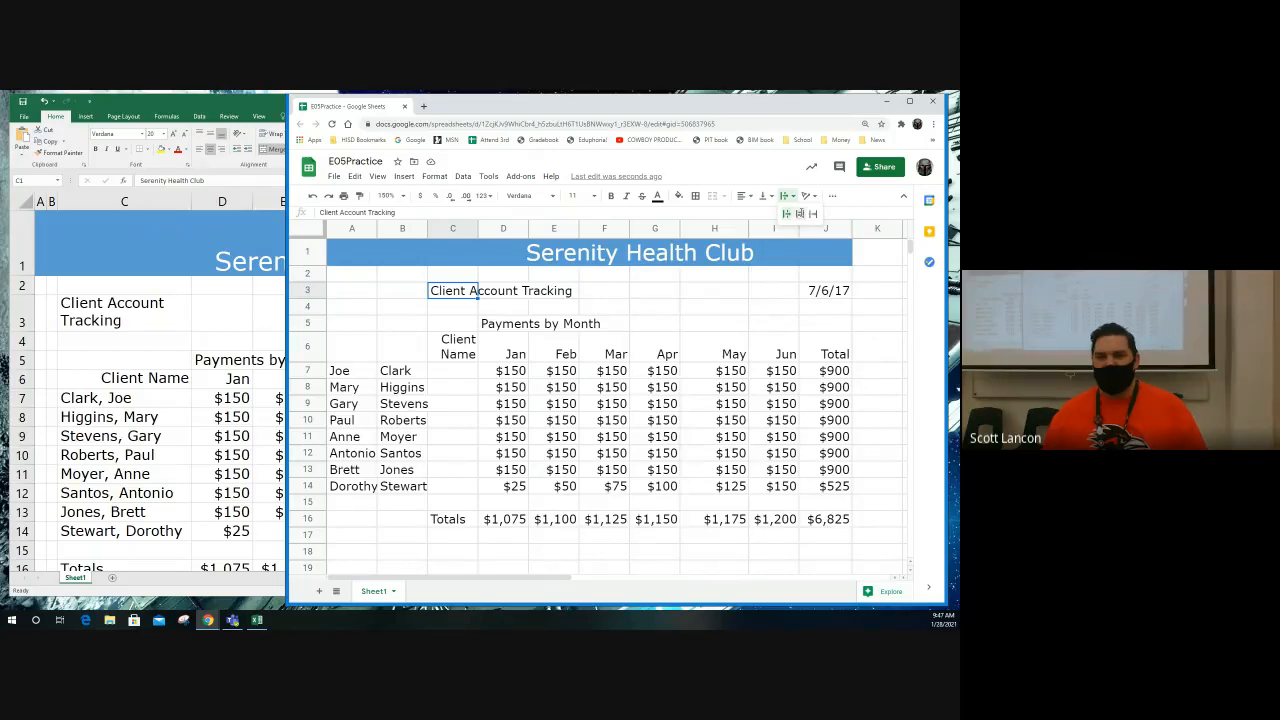
left_click(444, 178)
mouse_move(485, 392)
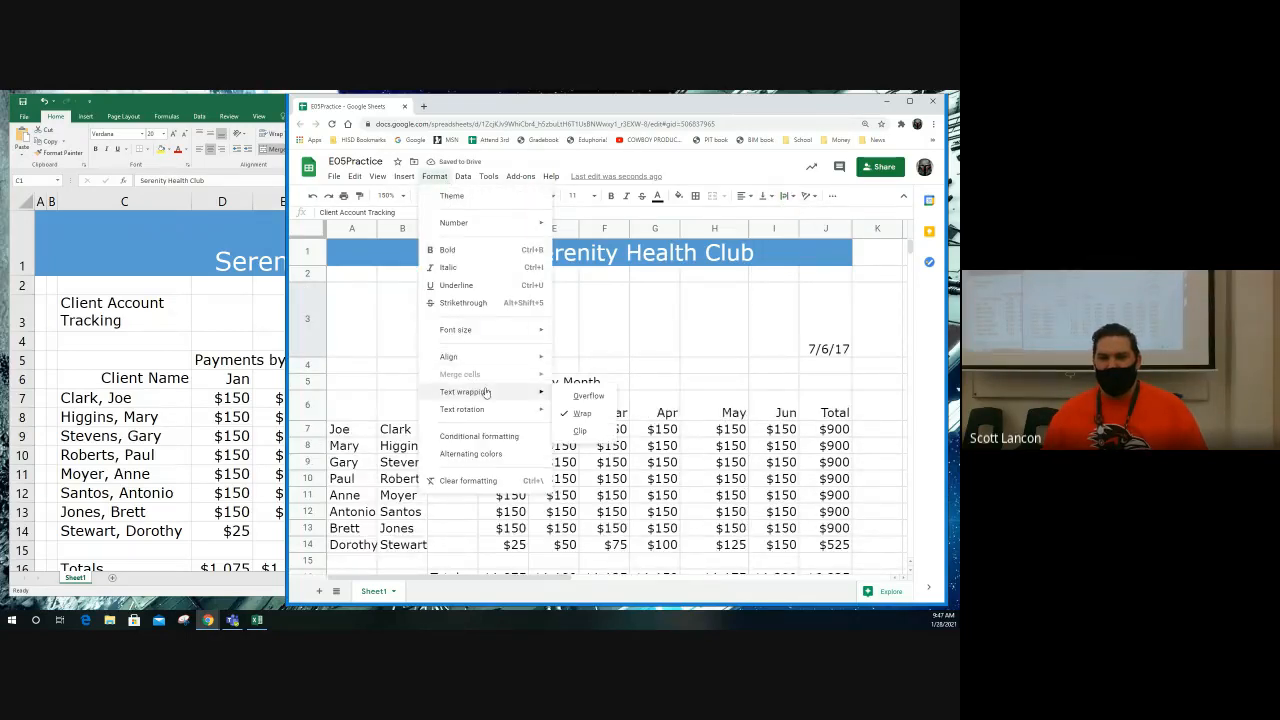
left_click(620, 368)
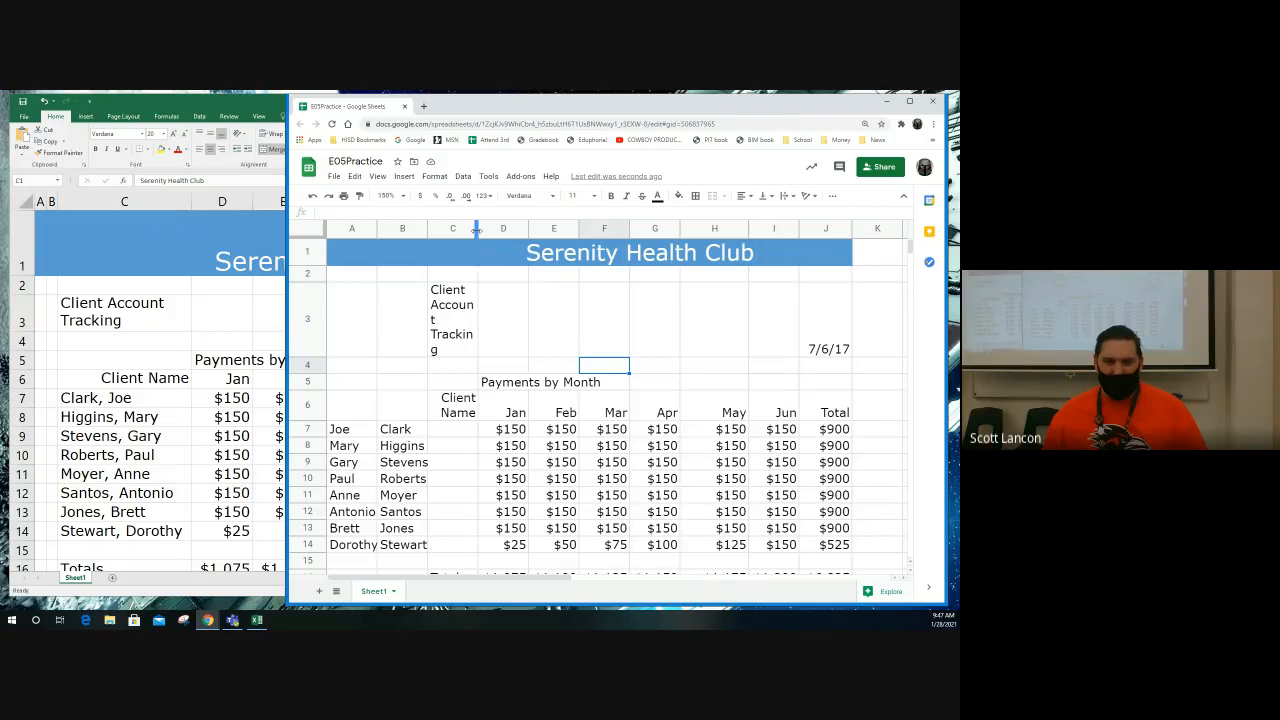
Step: Enter the first client's combined name in C7 as last name, comma, first name
left_click(460, 429)
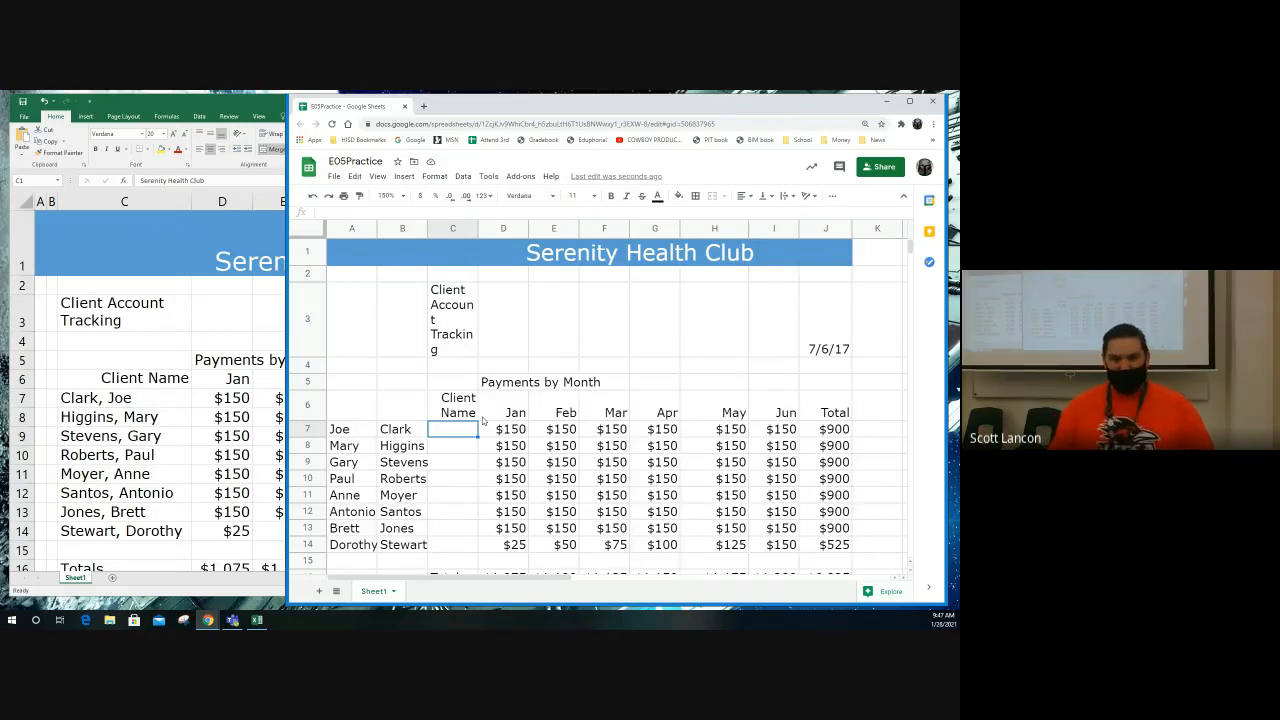
type("Clark,")
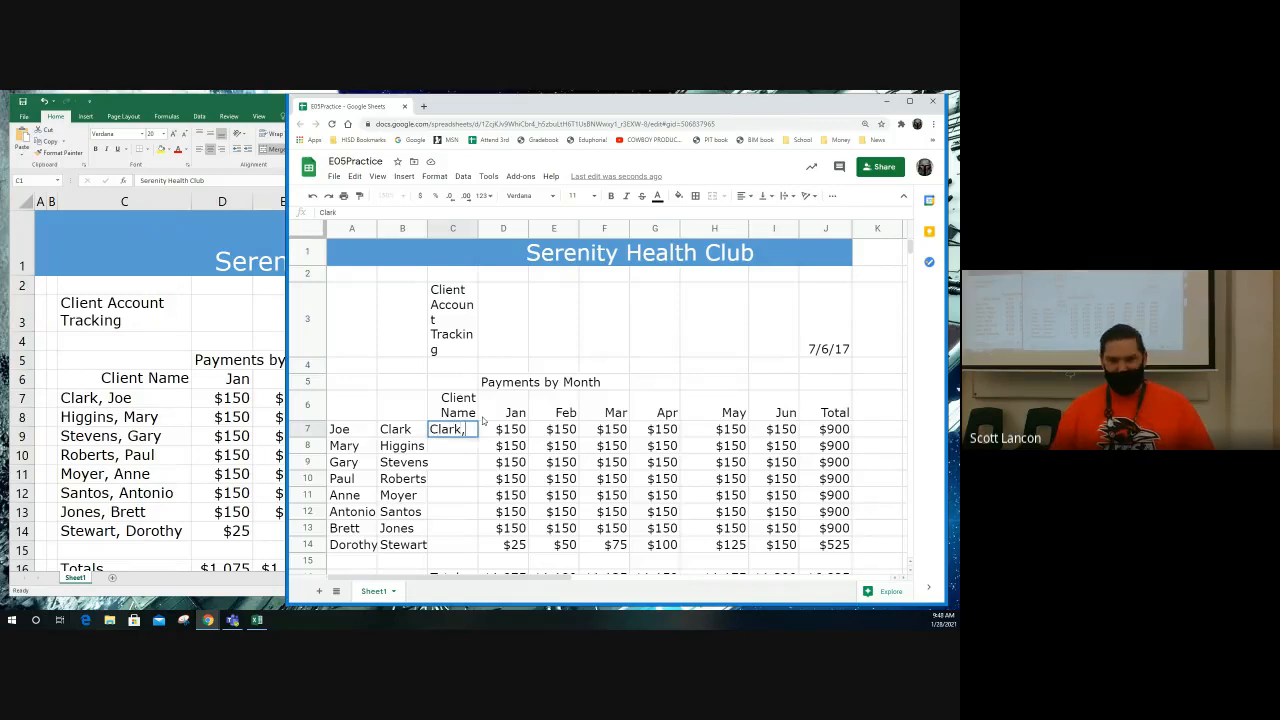
type(" Joe")
key("Return")
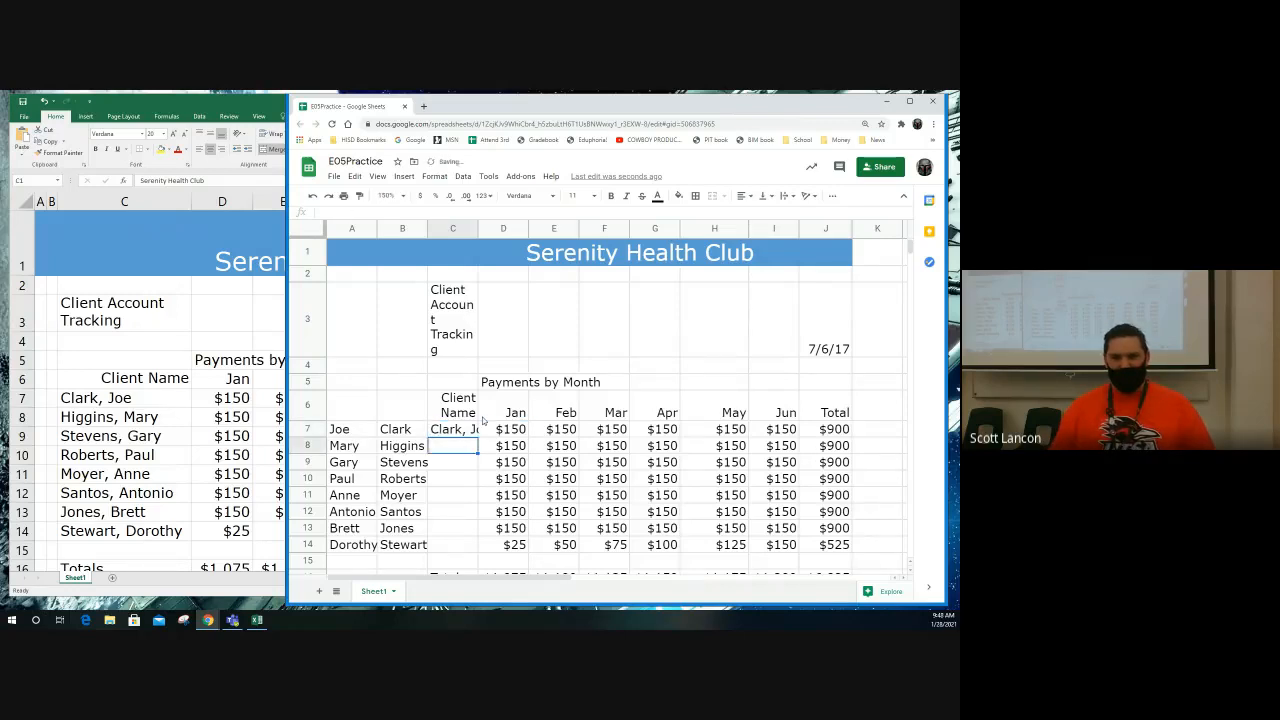
Step: Enter the second and third clients' combined names in C8 and C9 in the same last name, comma, first name format
type("H")
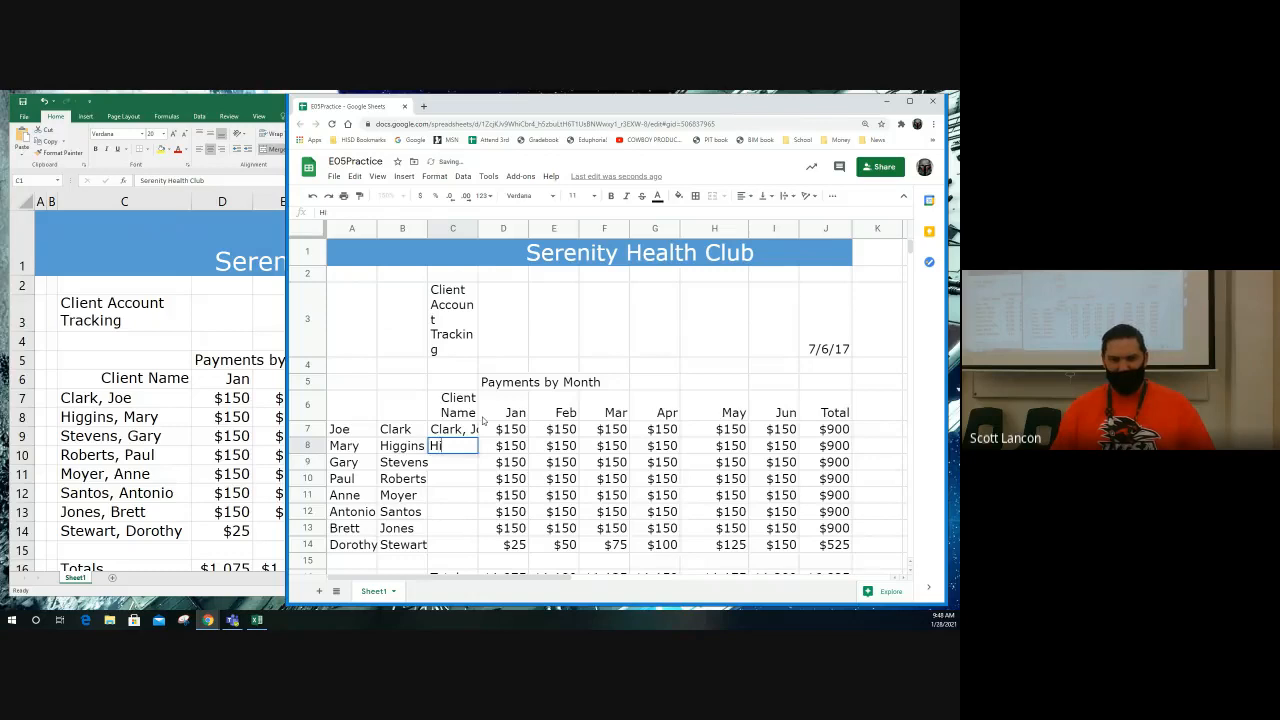
type("i")
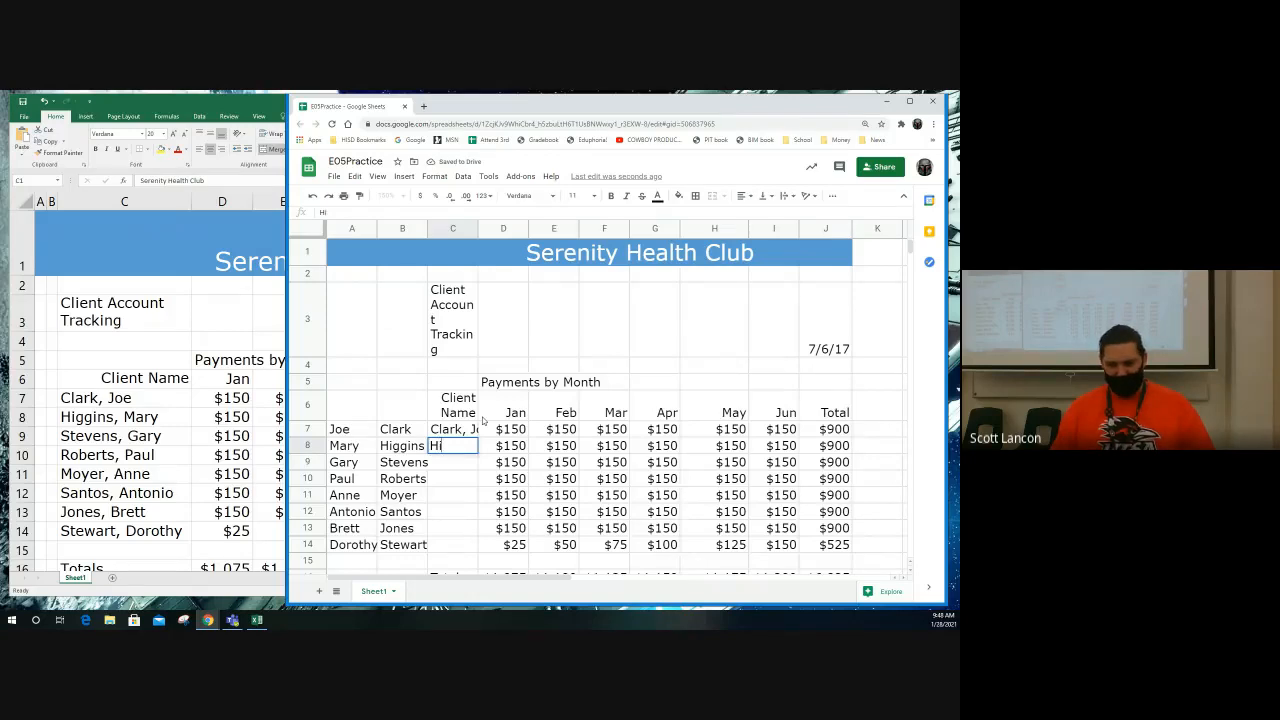
type("ggins")
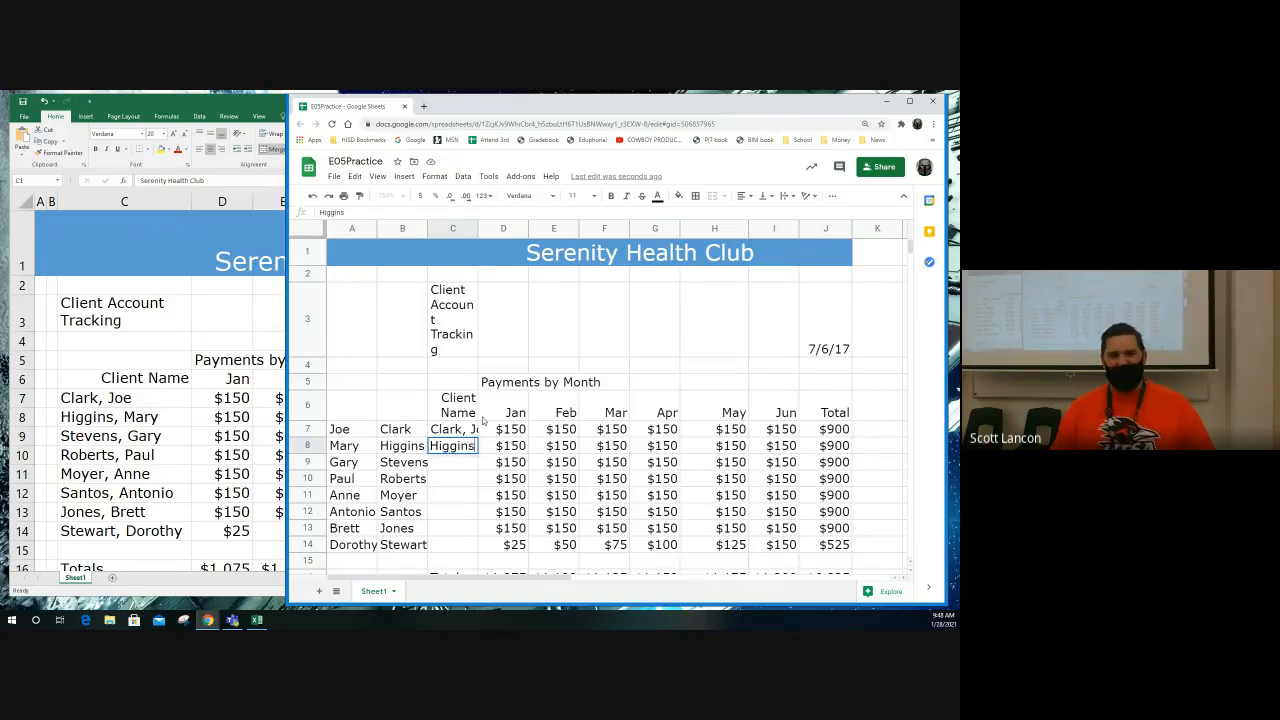
type(", Mary")
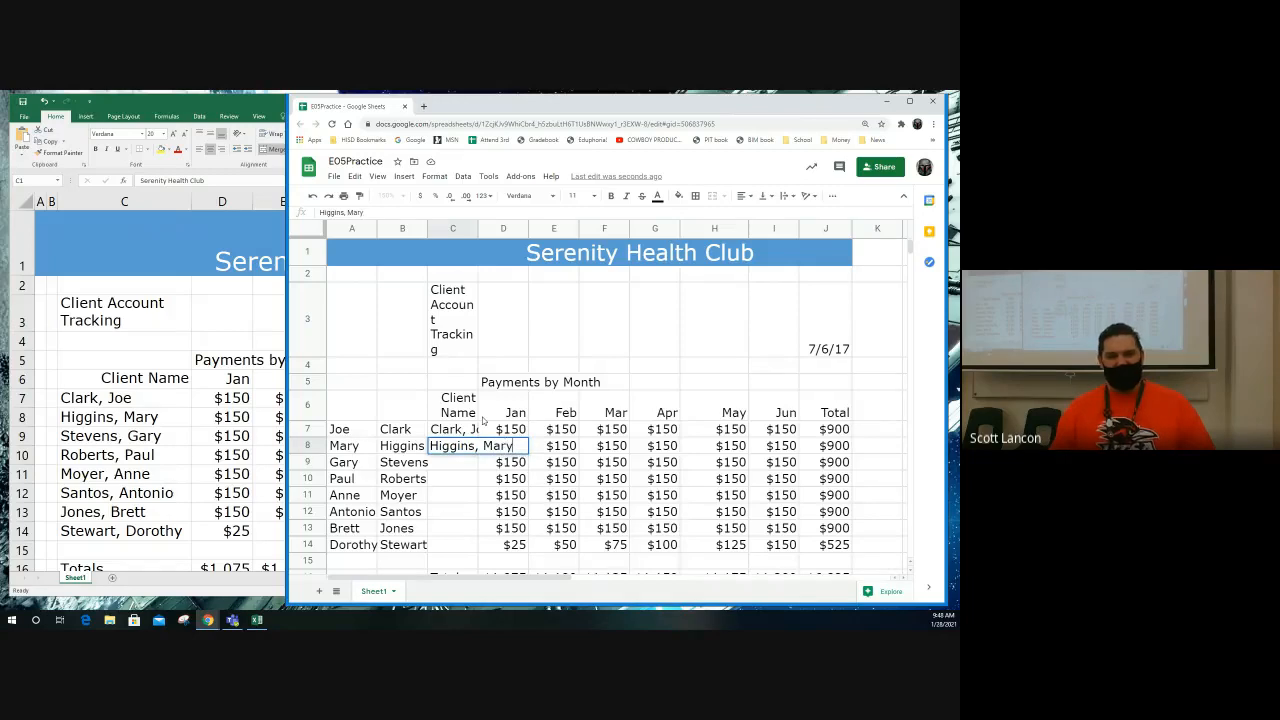
key("Return")
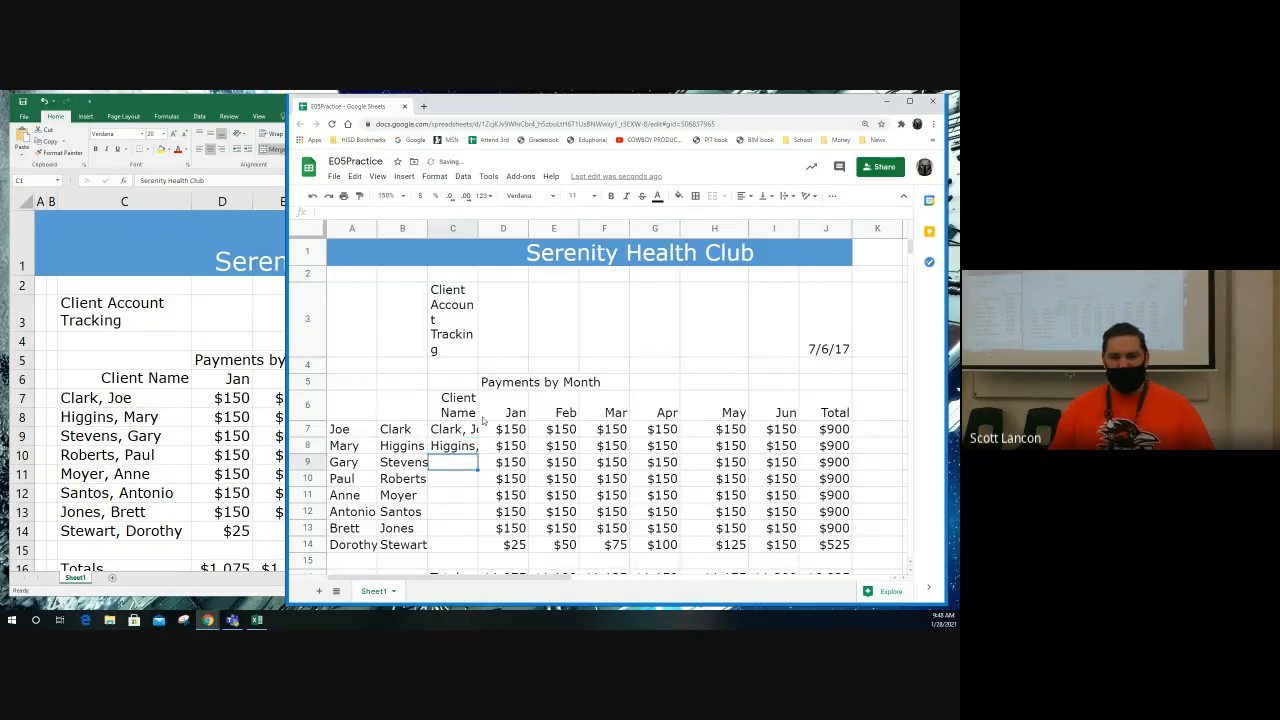
type("Steven")
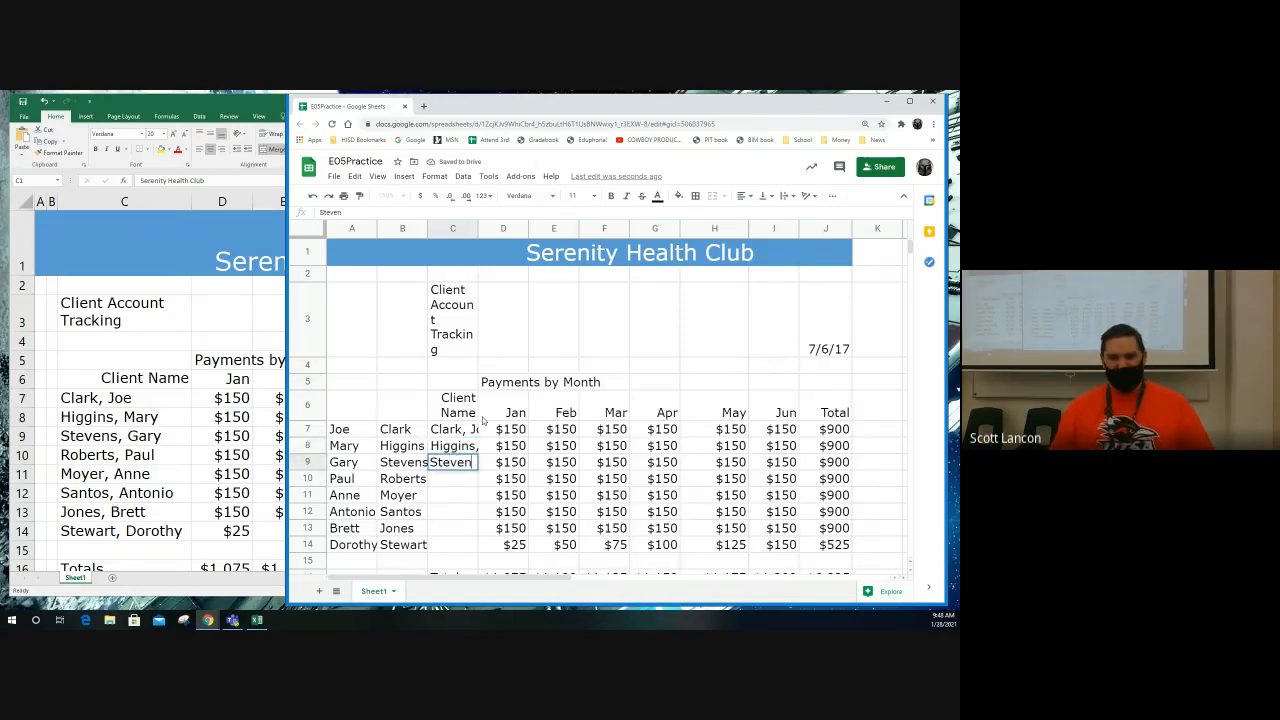
type("s, Gary")
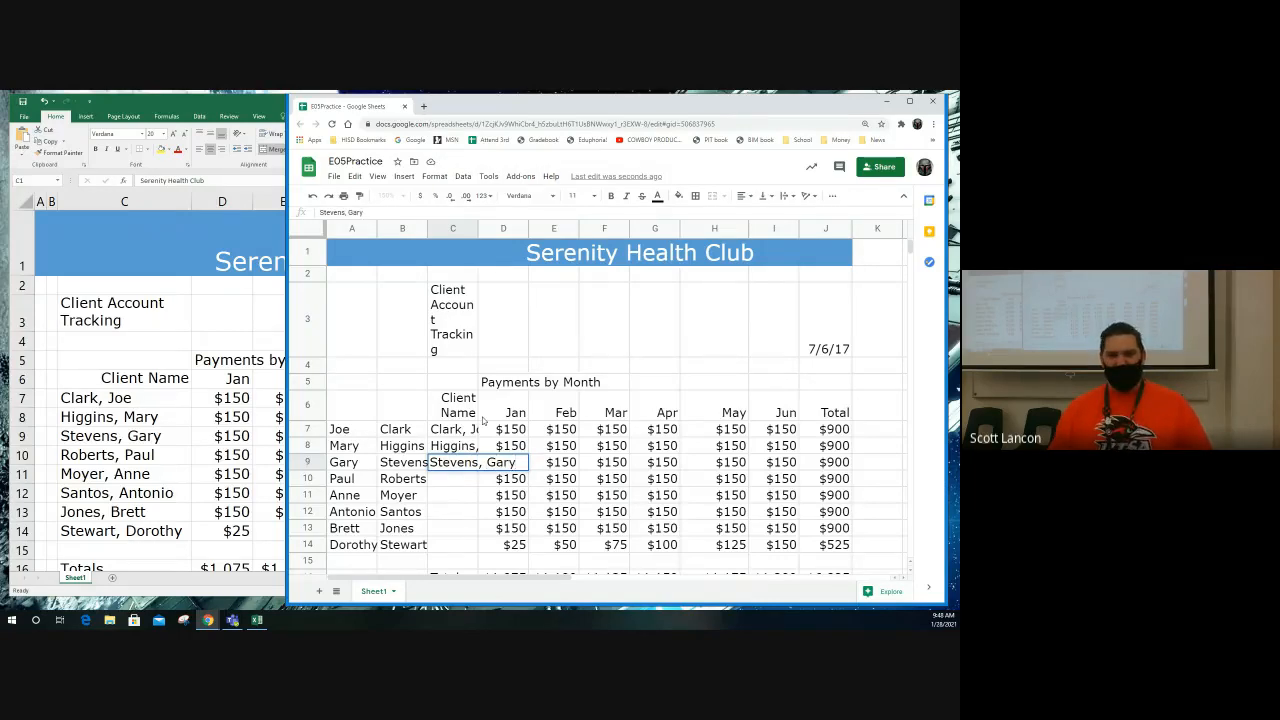
key("Return")
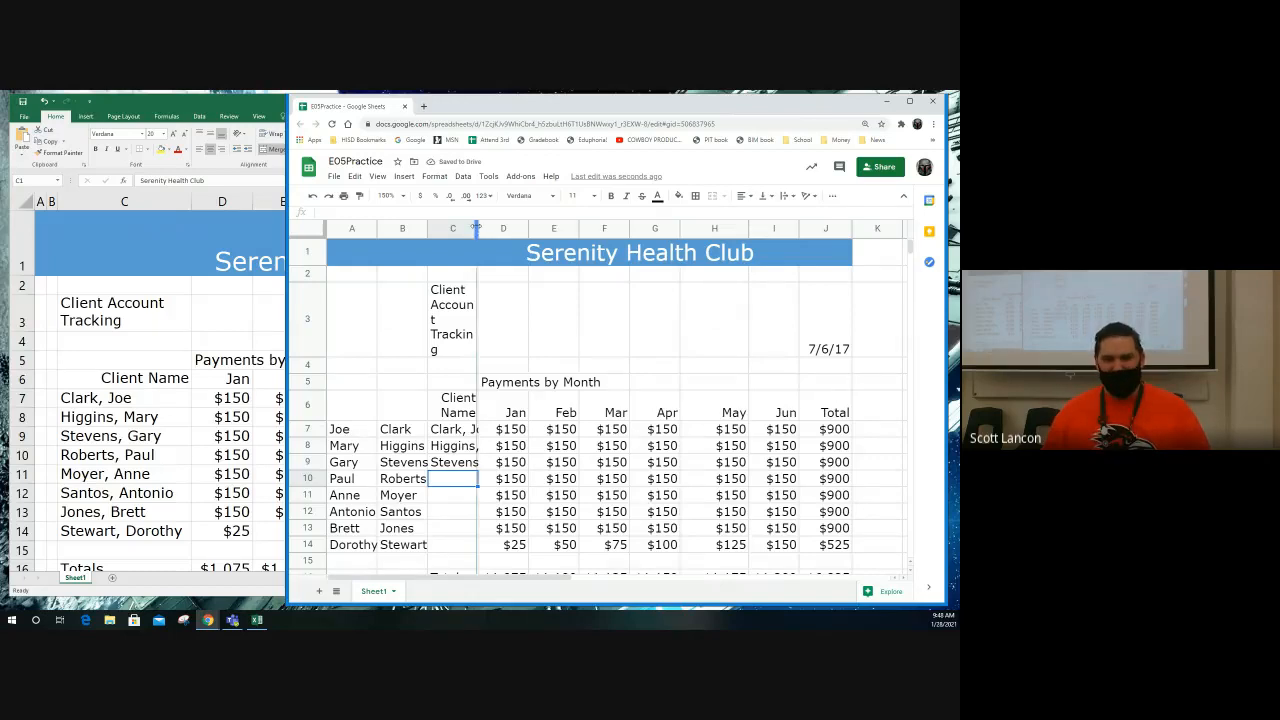
Step: Widen column C so the full names fit and Client Account Tracking wraps on two lines, and fill the C9 name down through C14
double_click(478, 229)
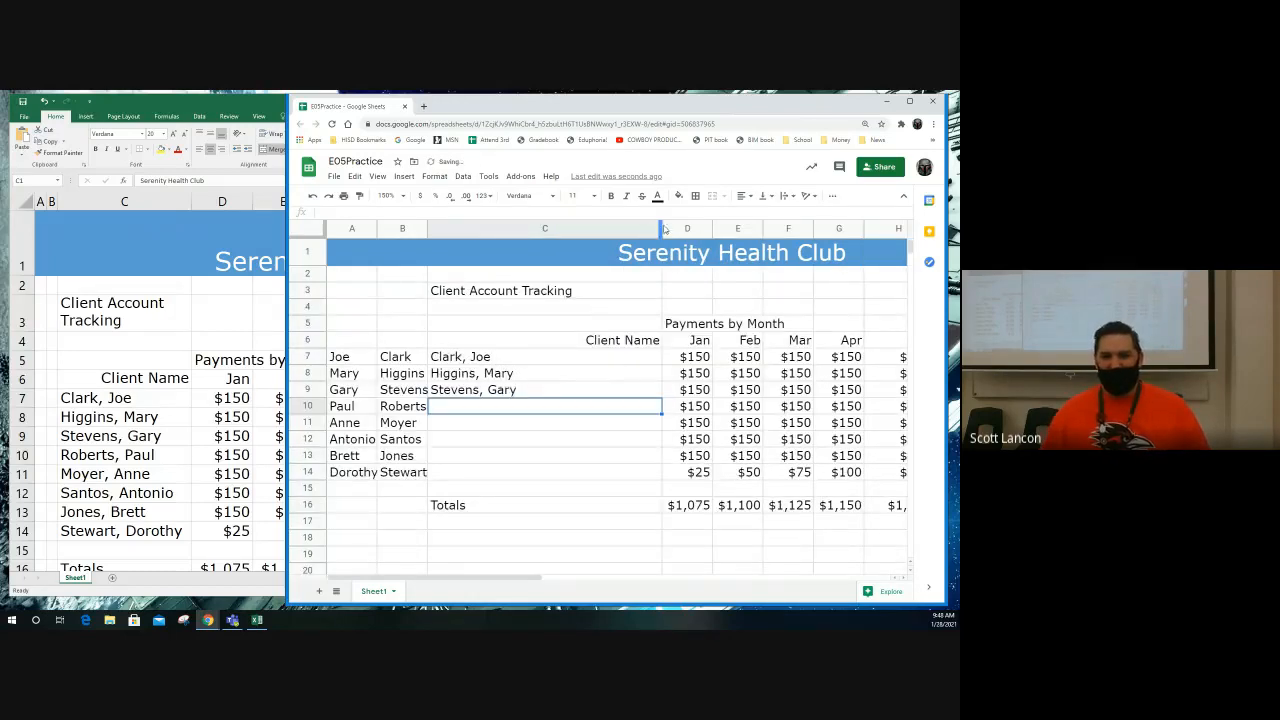
left_click_drag(661, 228, 535, 228)
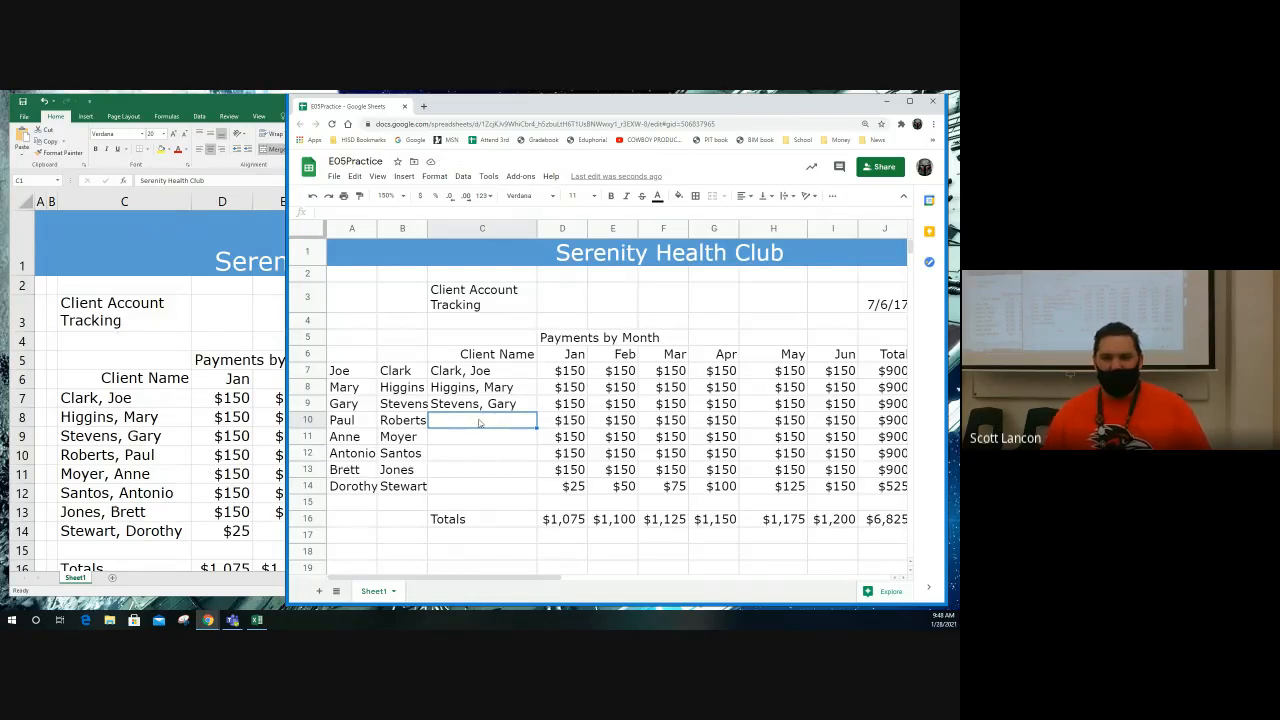
key("Up")
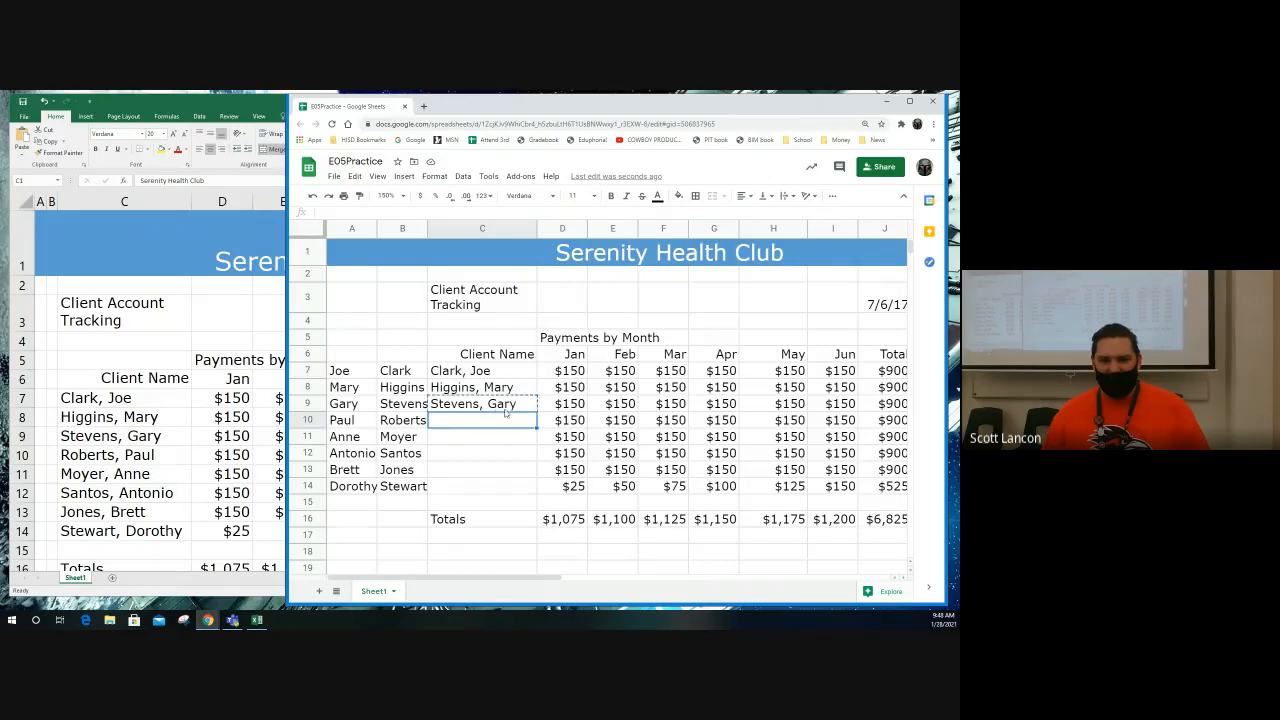
key("Delete")
key("ctrl+z")
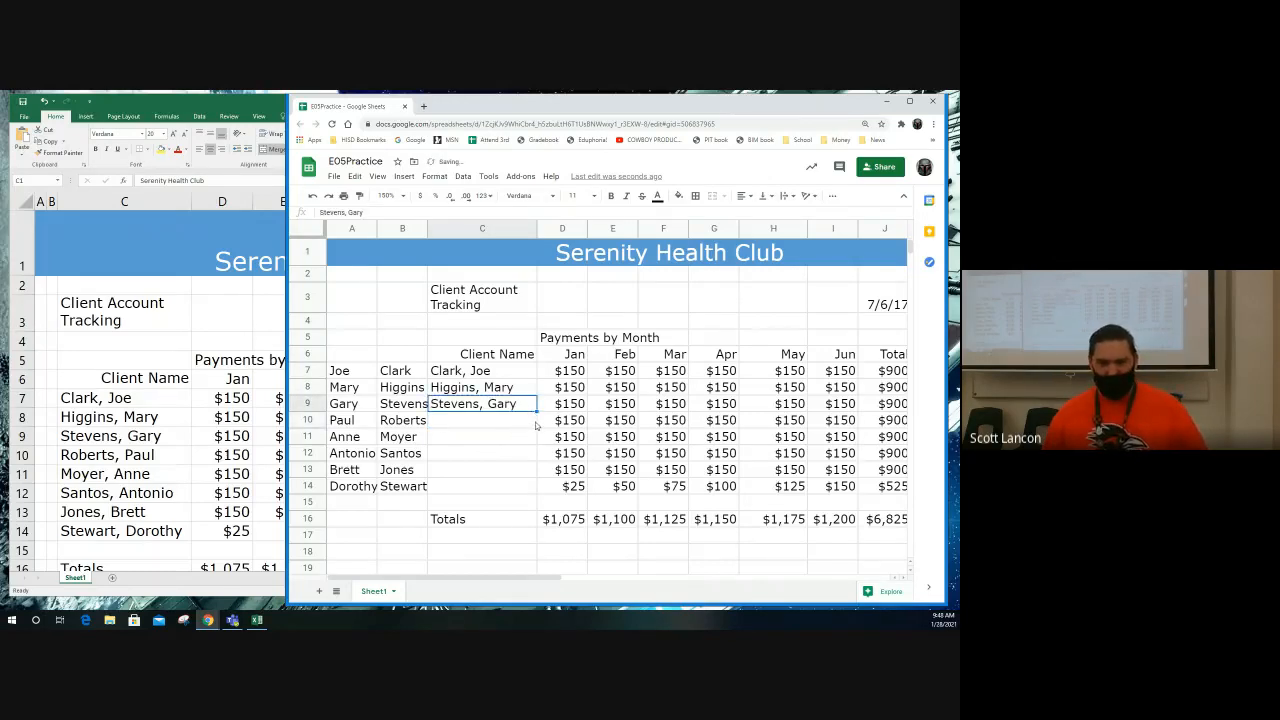
left_click_drag(536, 410, 535, 488)
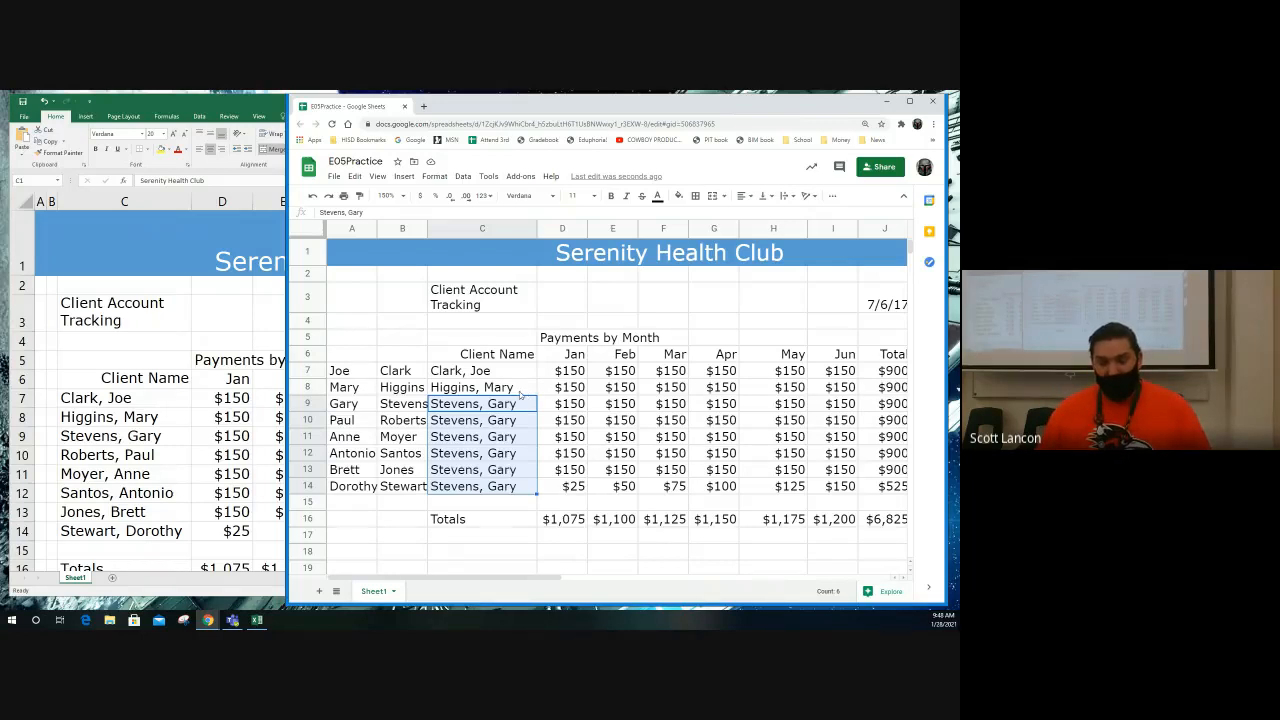
Step: Clear the separate first and last names from A7:B14 and narrow columns A and B to slim margins
left_click(374, 376)
left_click_drag(376, 377, 400, 493)
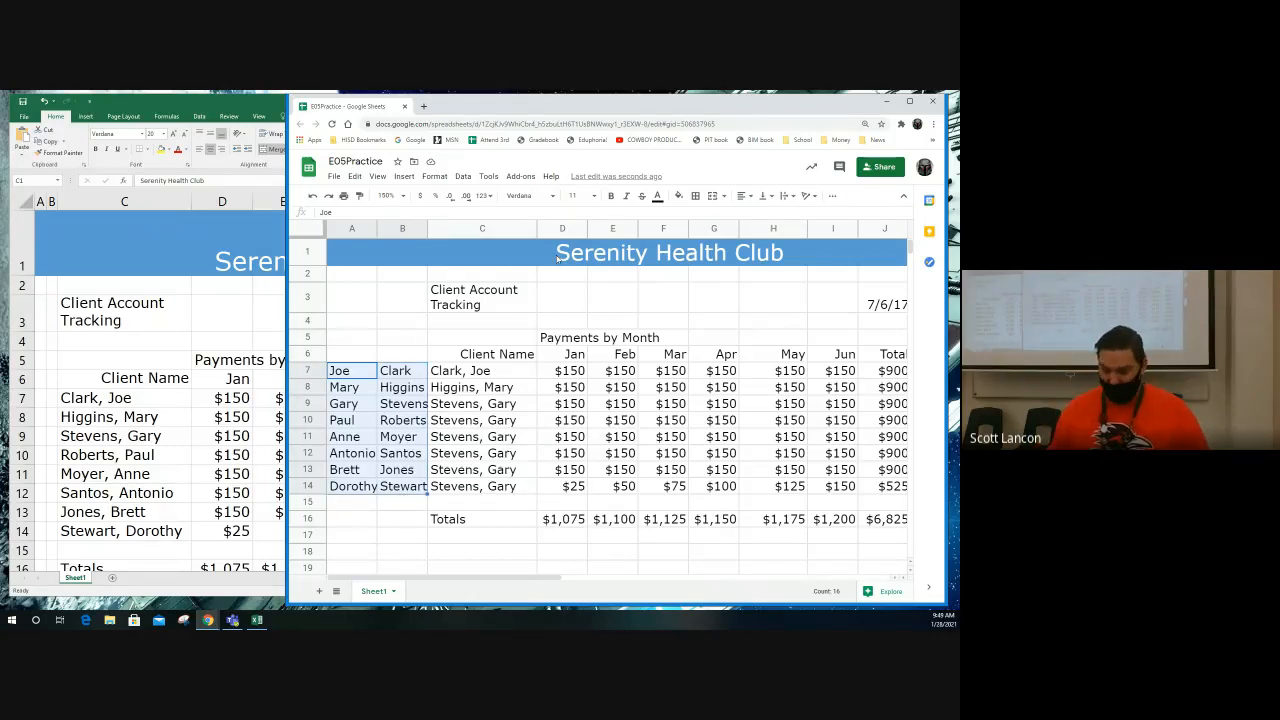
key("Delete")
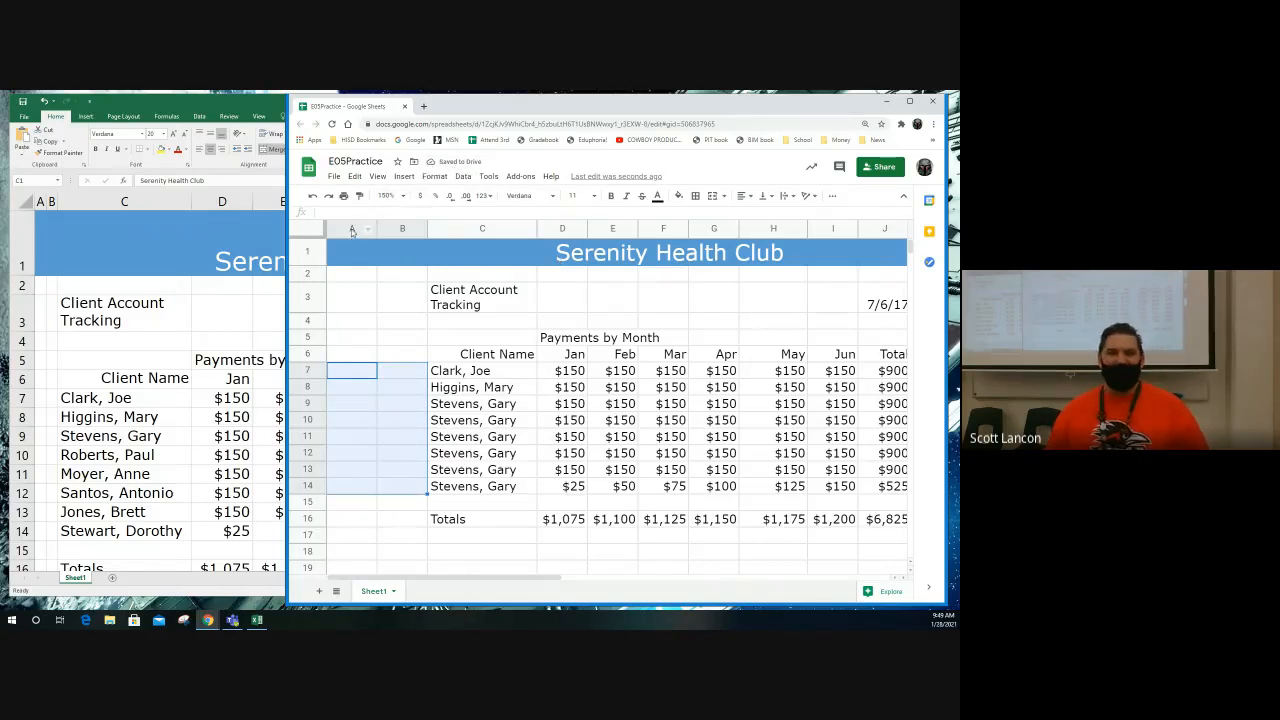
left_click_drag(351, 229, 383, 226)
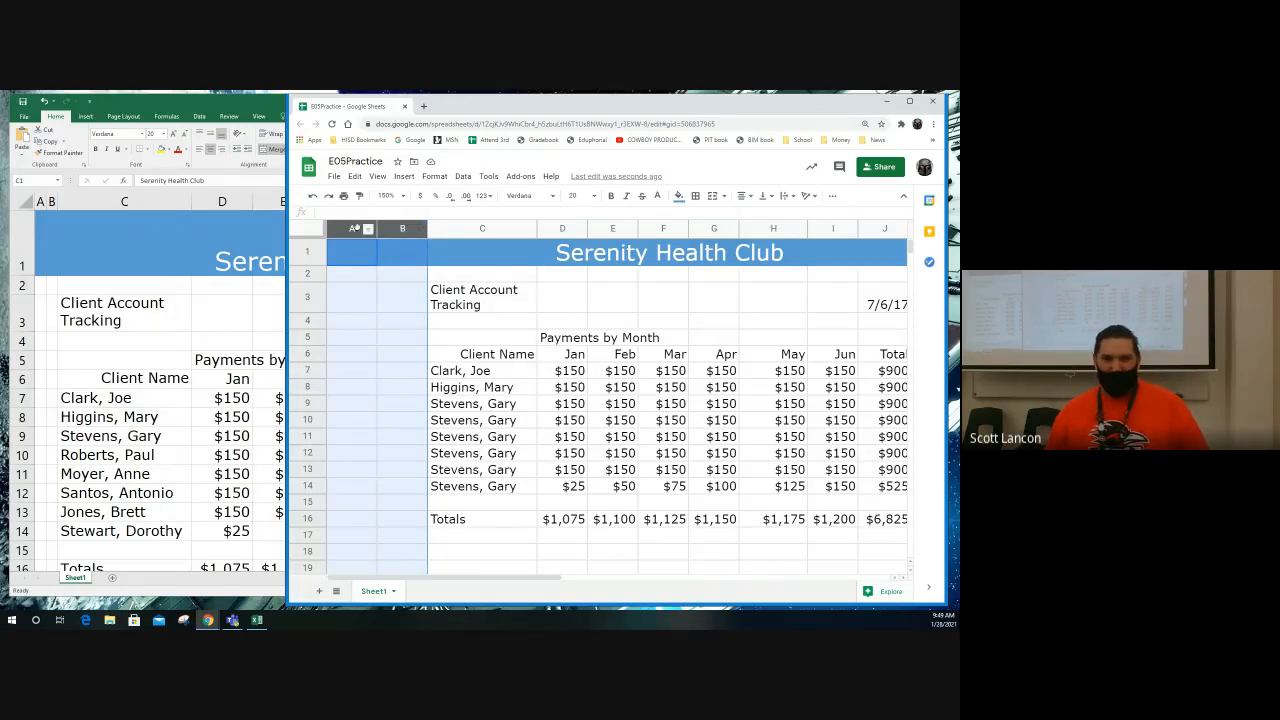
left_click_drag(357, 229, 387, 229)
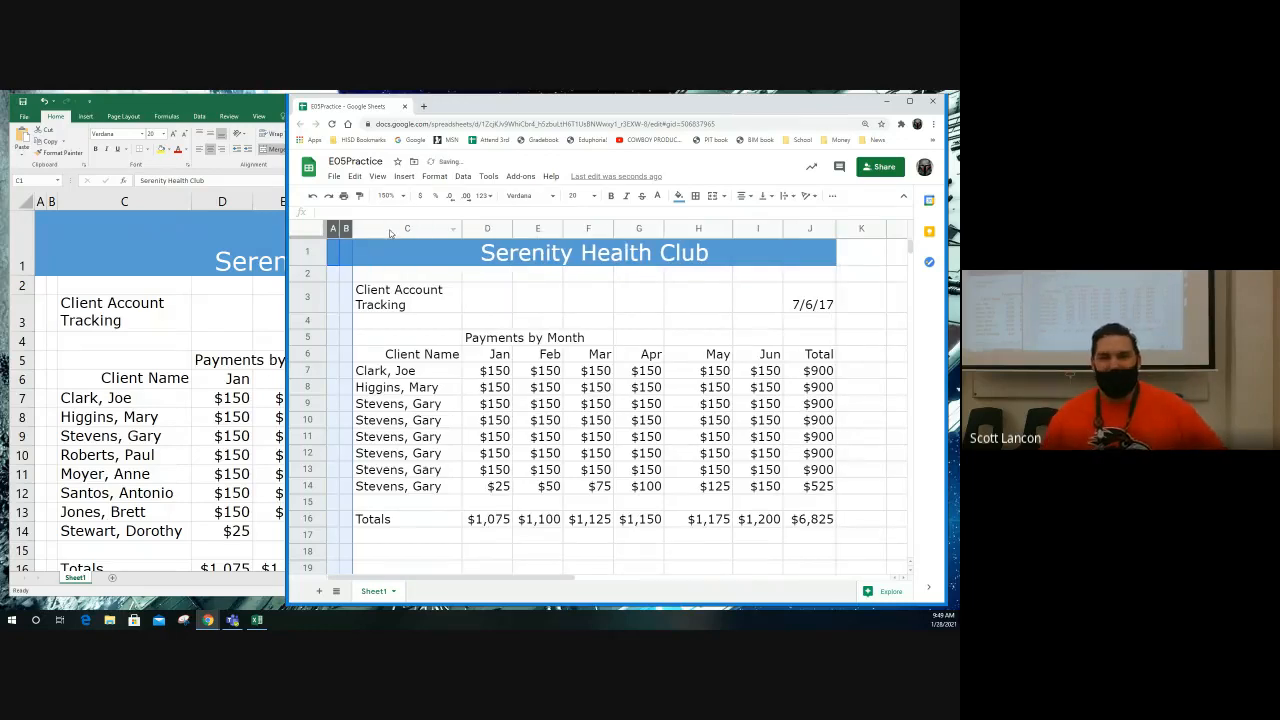
left_click(435, 177)
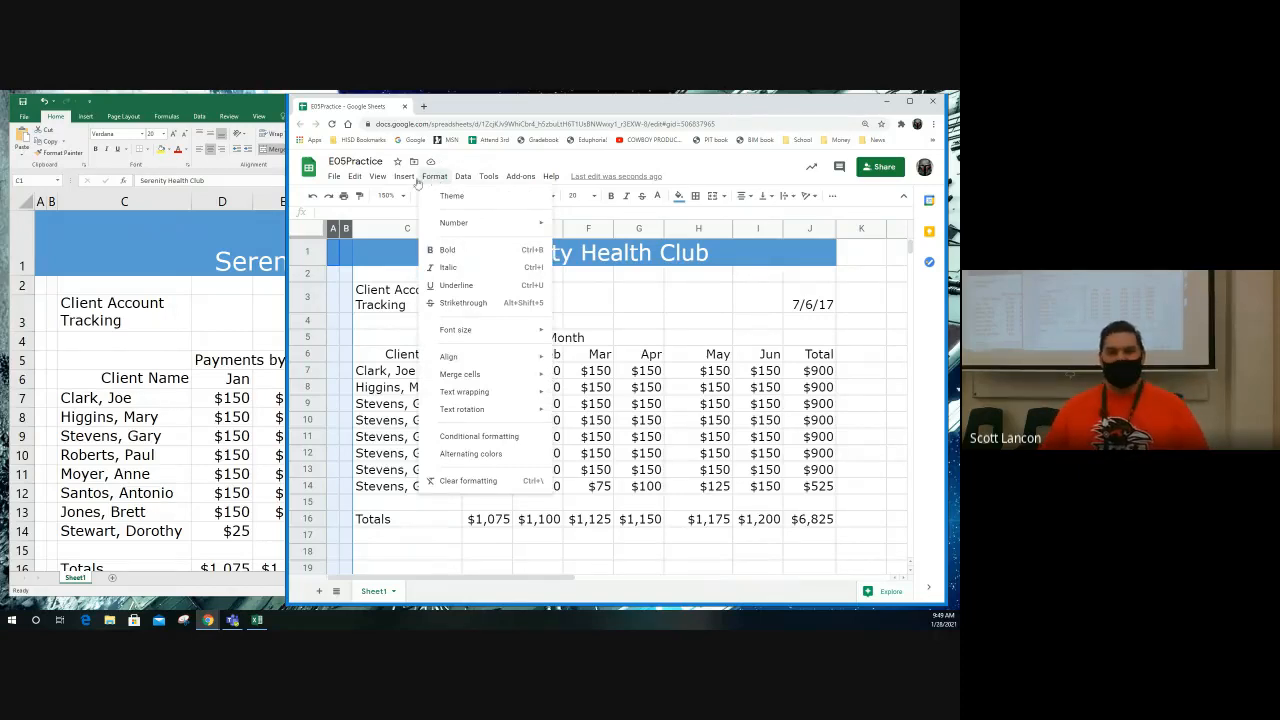
mouse_move(404, 180)
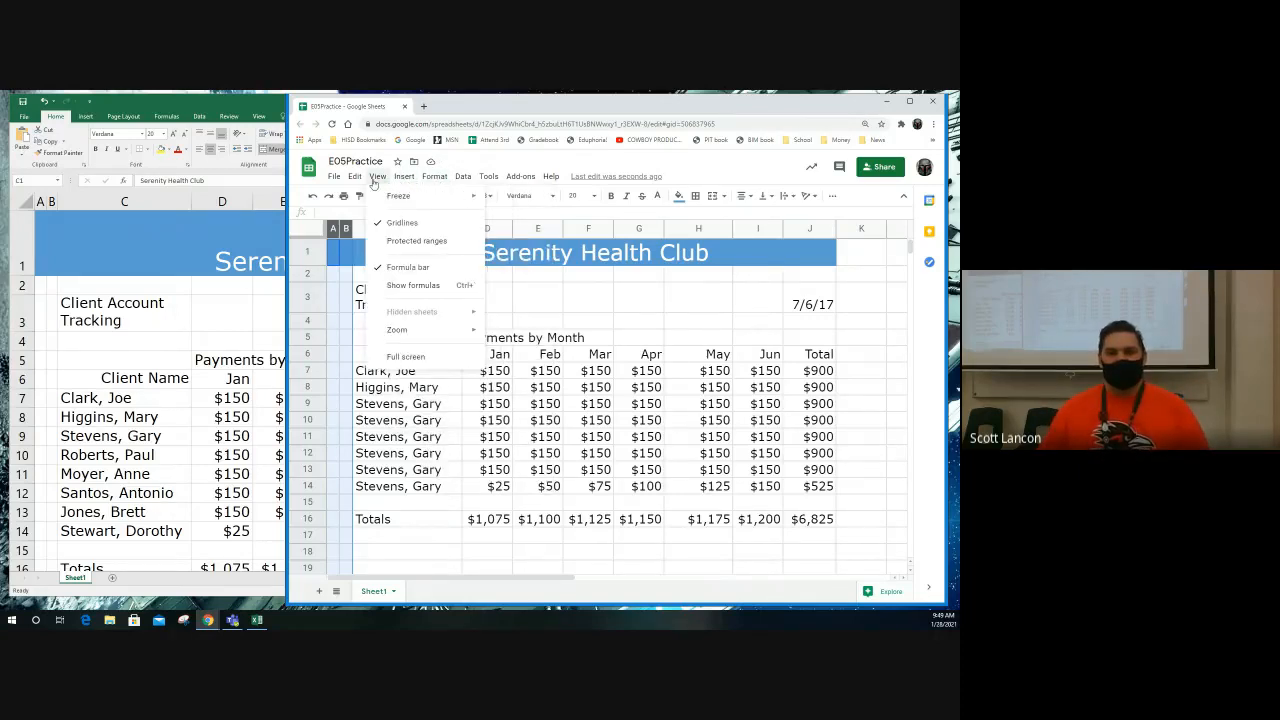
mouse_move(486, 178)
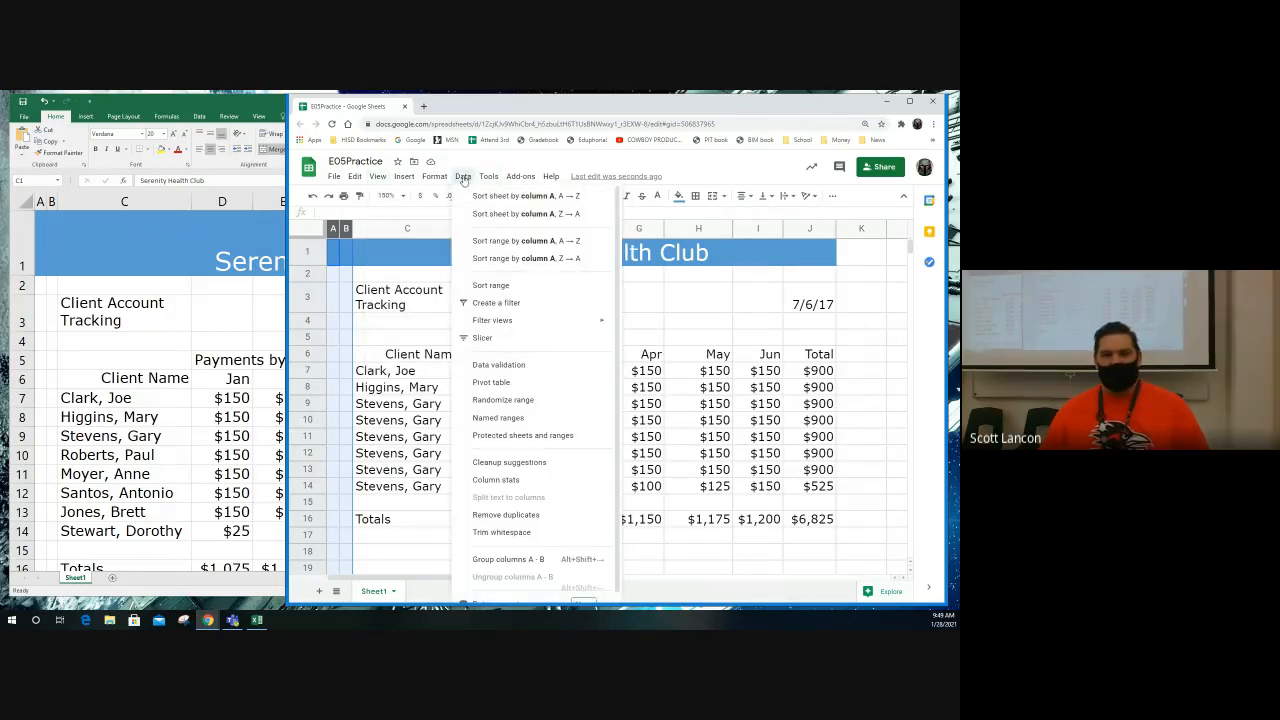
left_click(464, 178)
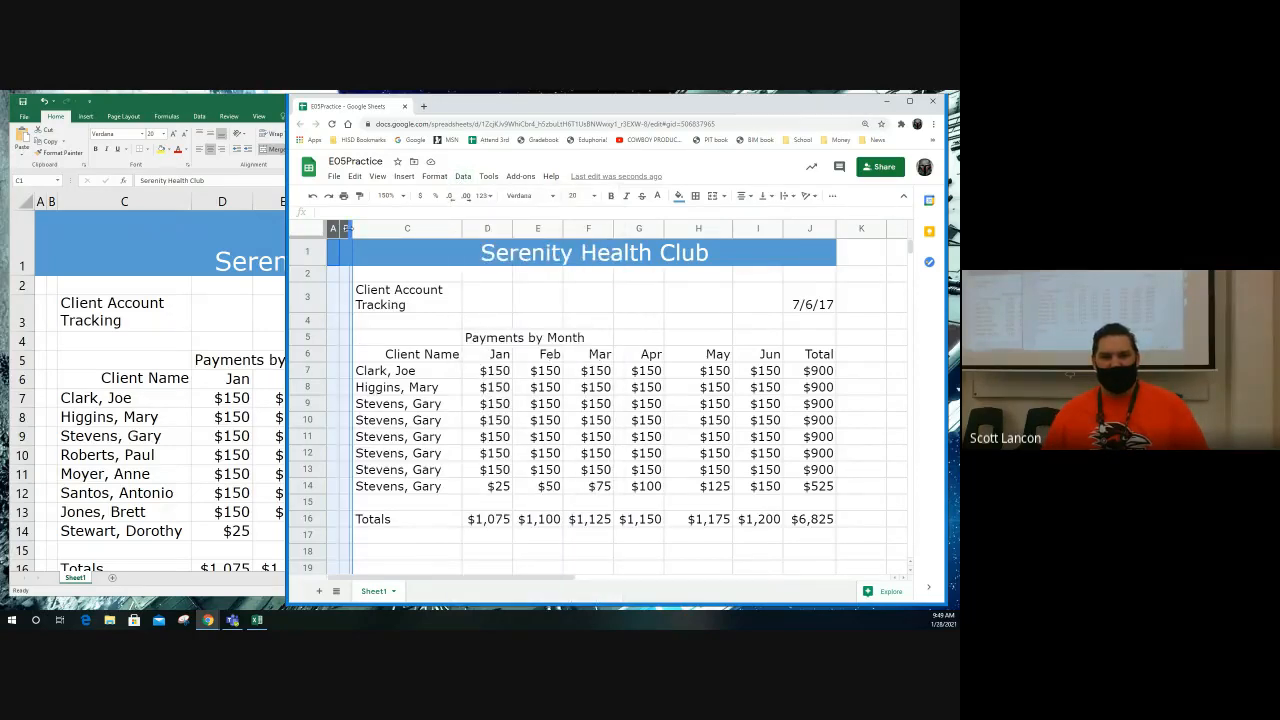
Step: Narrow column B slightly and fit column J's width to its contents
left_click_drag(350, 228, 349, 229)
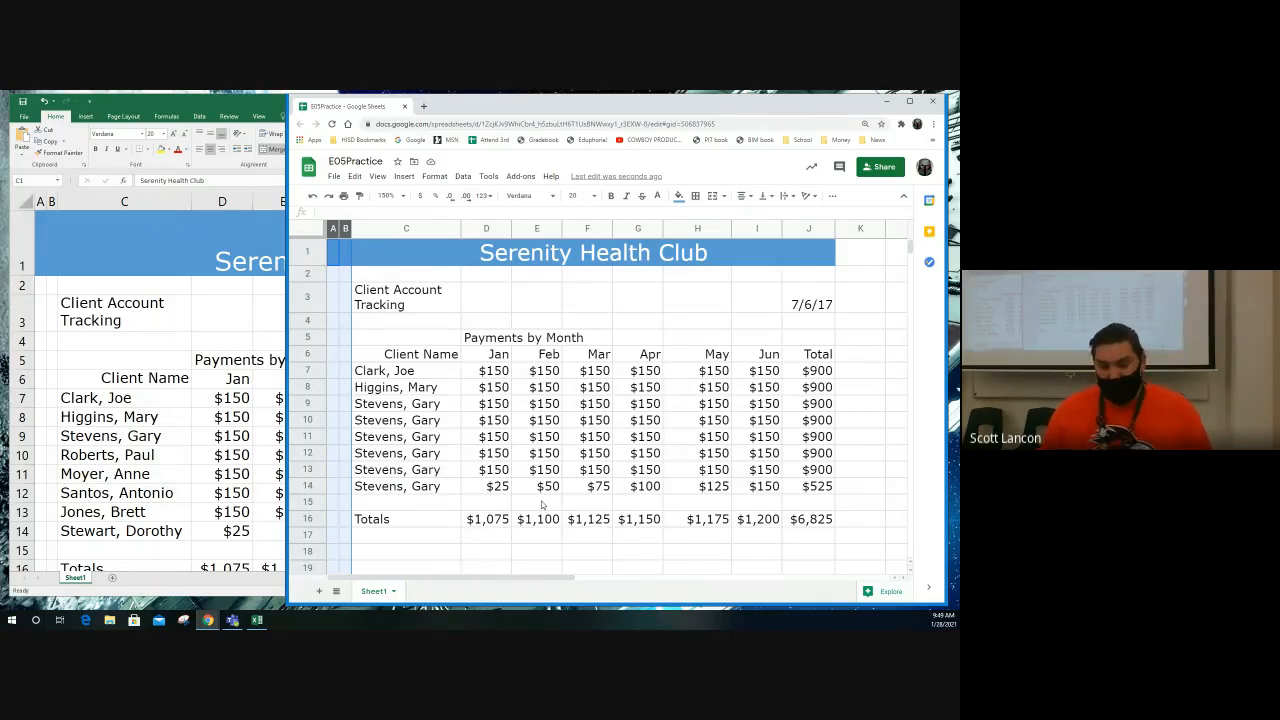
left_click(824, 229)
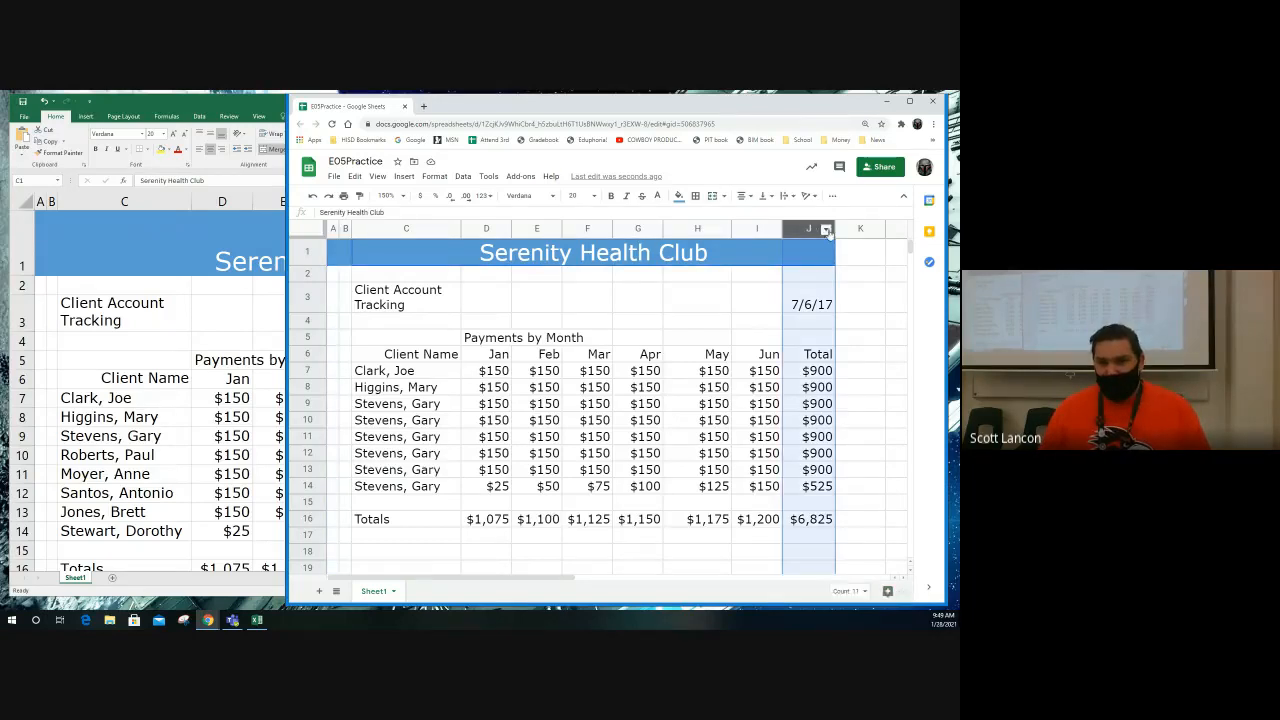
left_click_drag(836, 232, 840, 229)
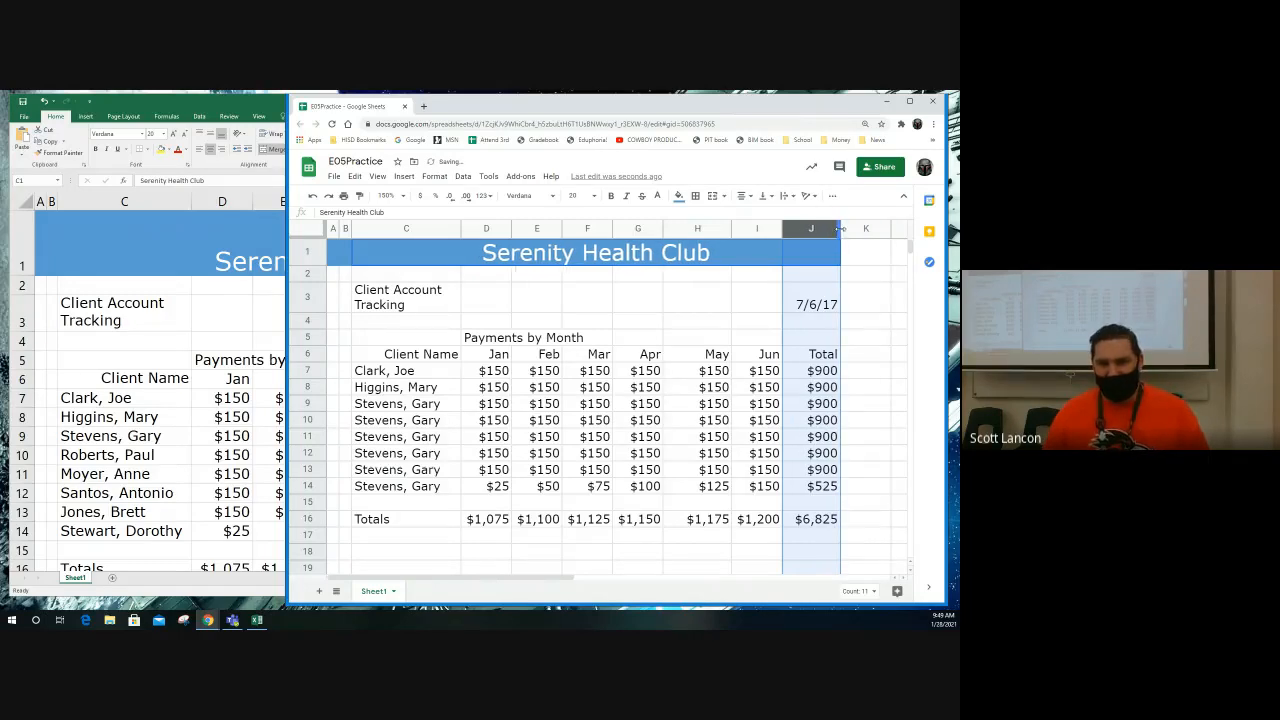
double_click(840, 229)
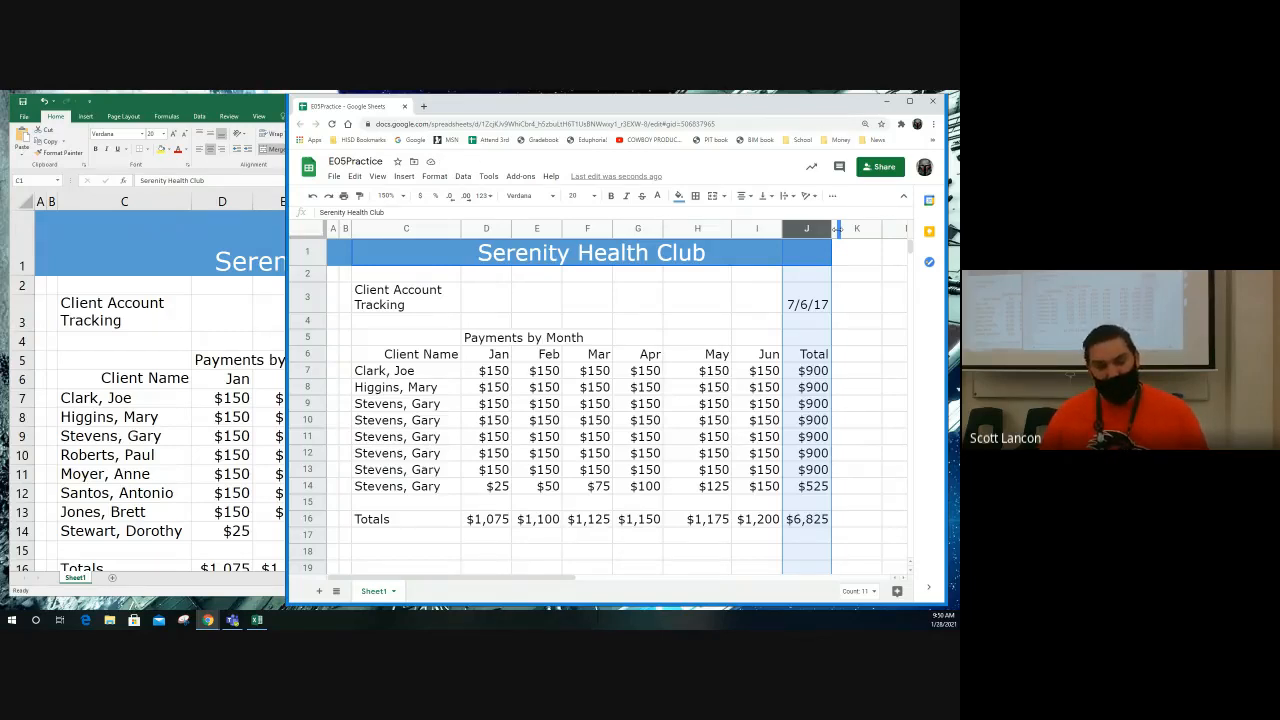
Step: Widen the month columns D through I together to one equal width slightly wider than their totals
left_click_drag(486, 229, 749, 225)
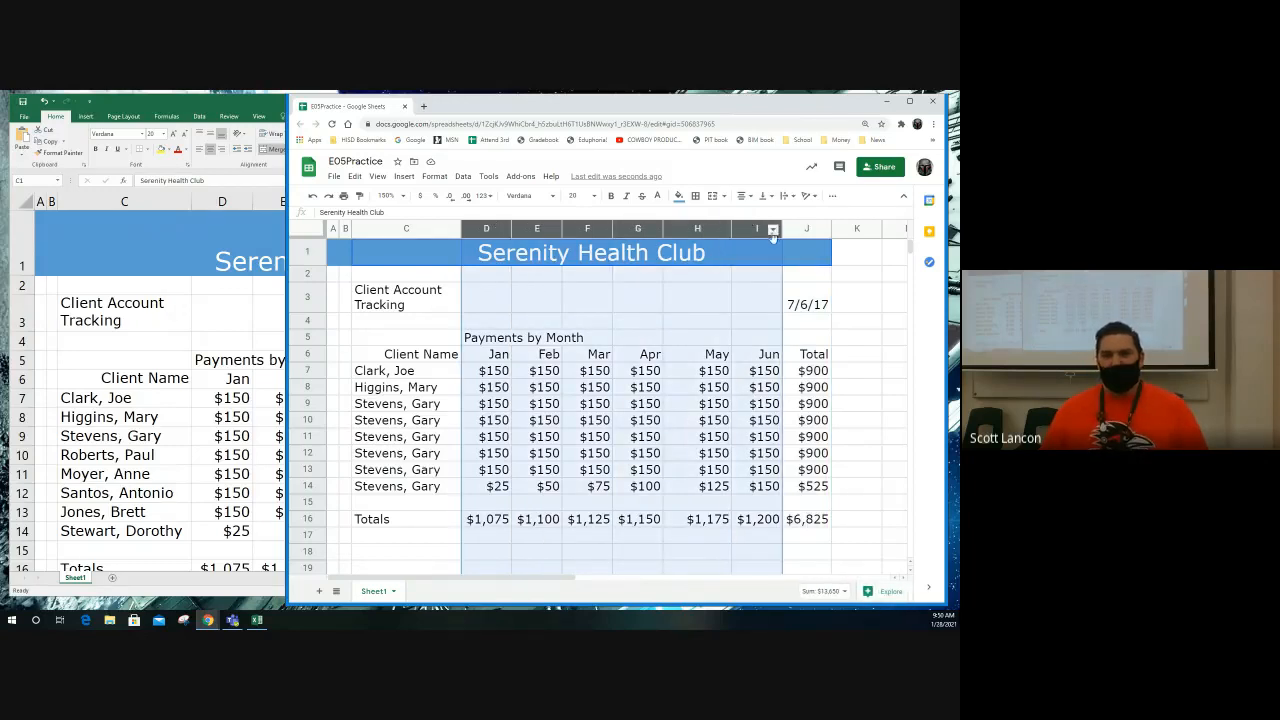
left_click(772, 231)
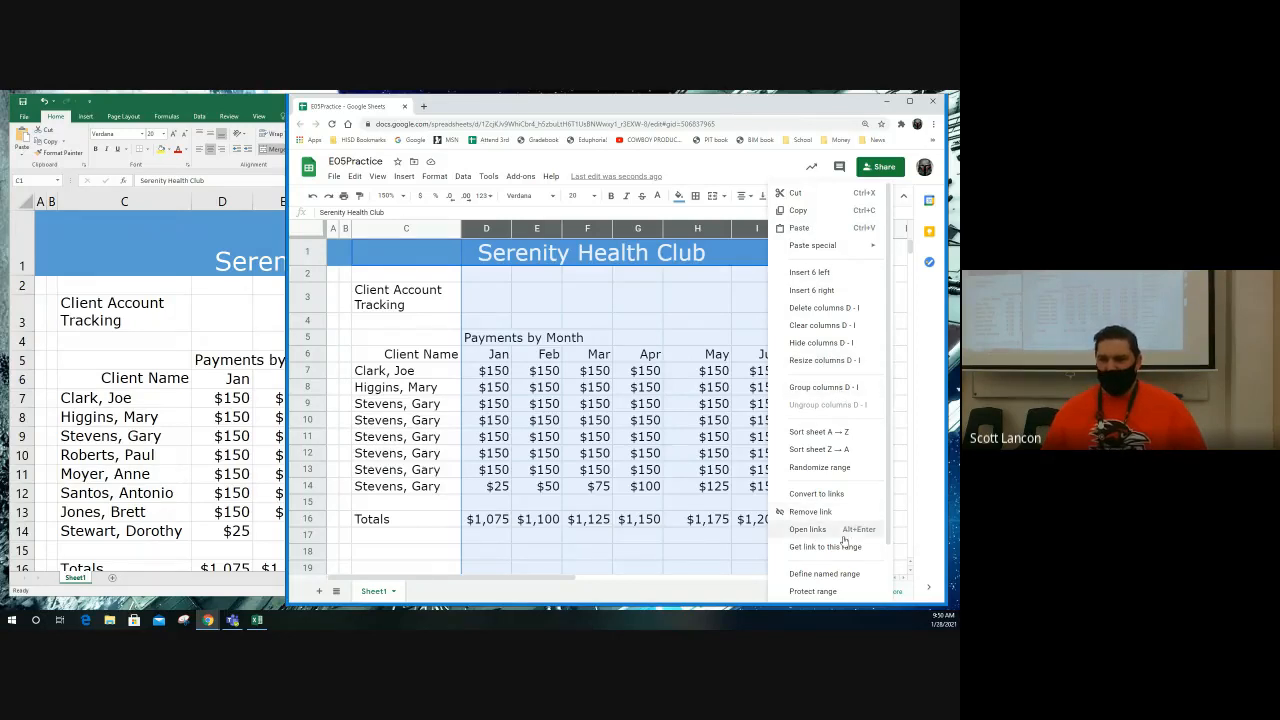
mouse_move(832, 254)
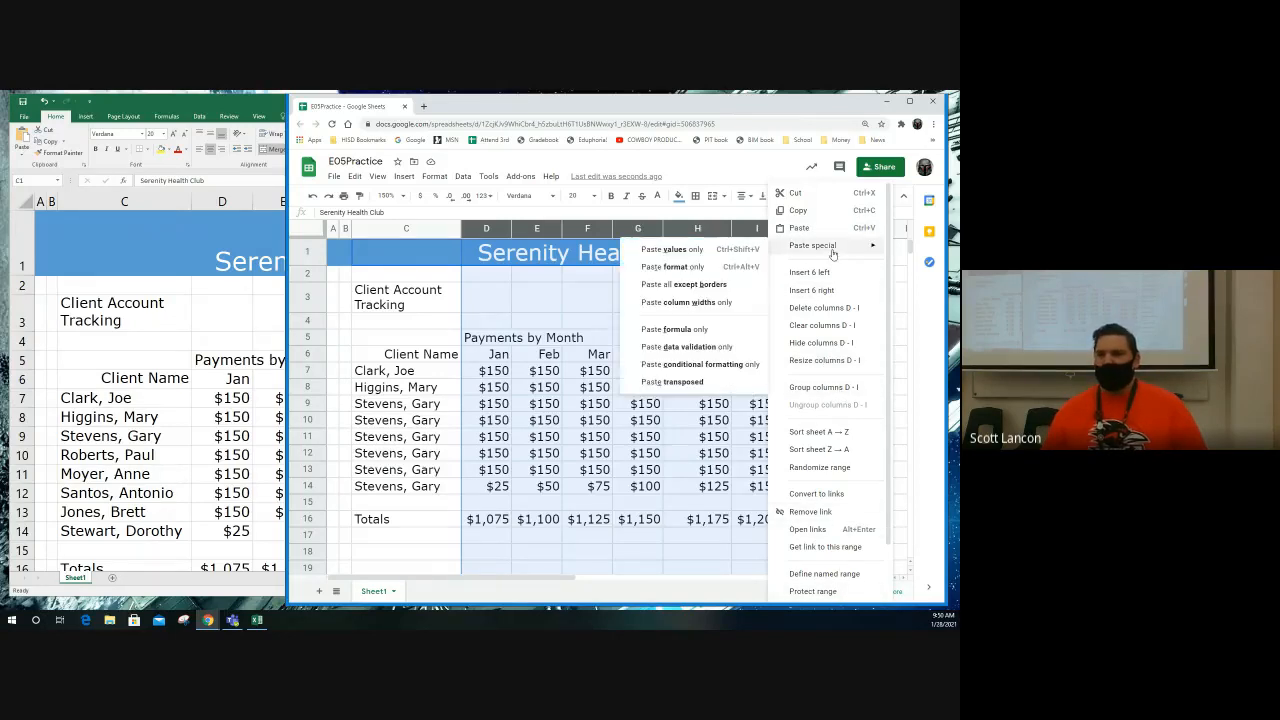
right_click(690, 229)
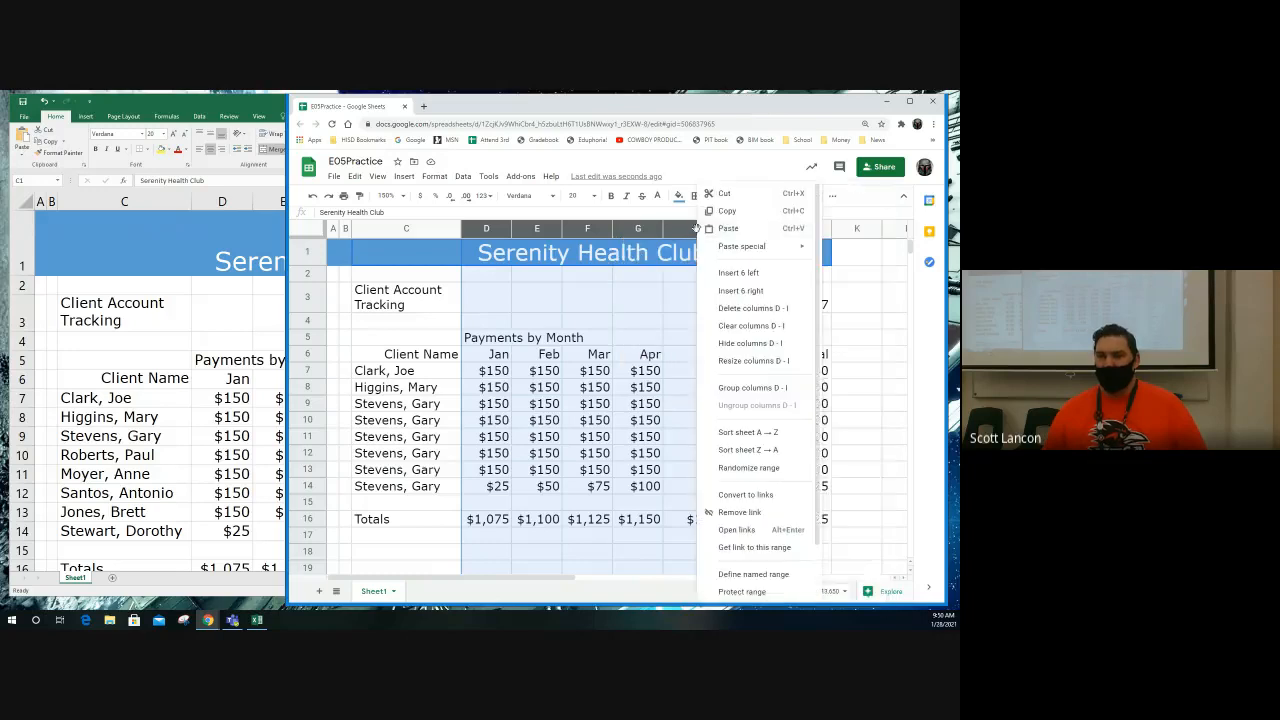
key("Escape")
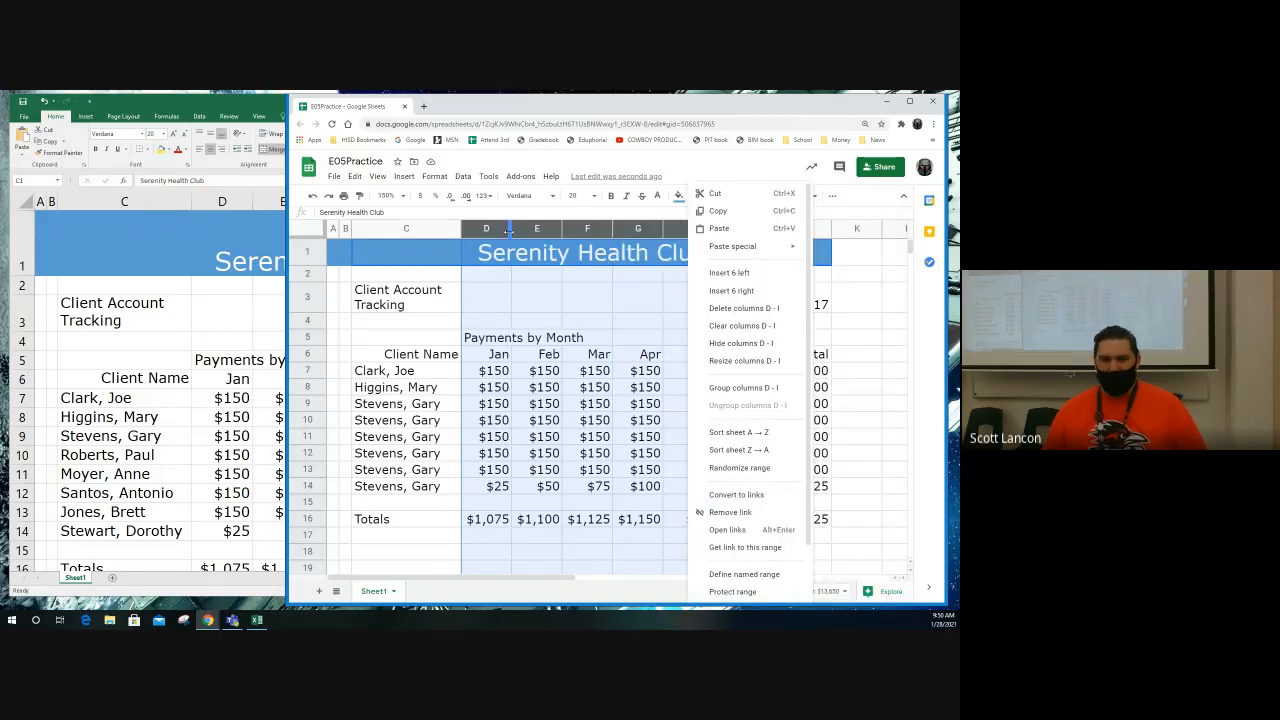
mouse_move(508, 229)
left_mouse_down()
mouse_move(587, 229)
mouse_move(515, 229)
left_mouse_up()
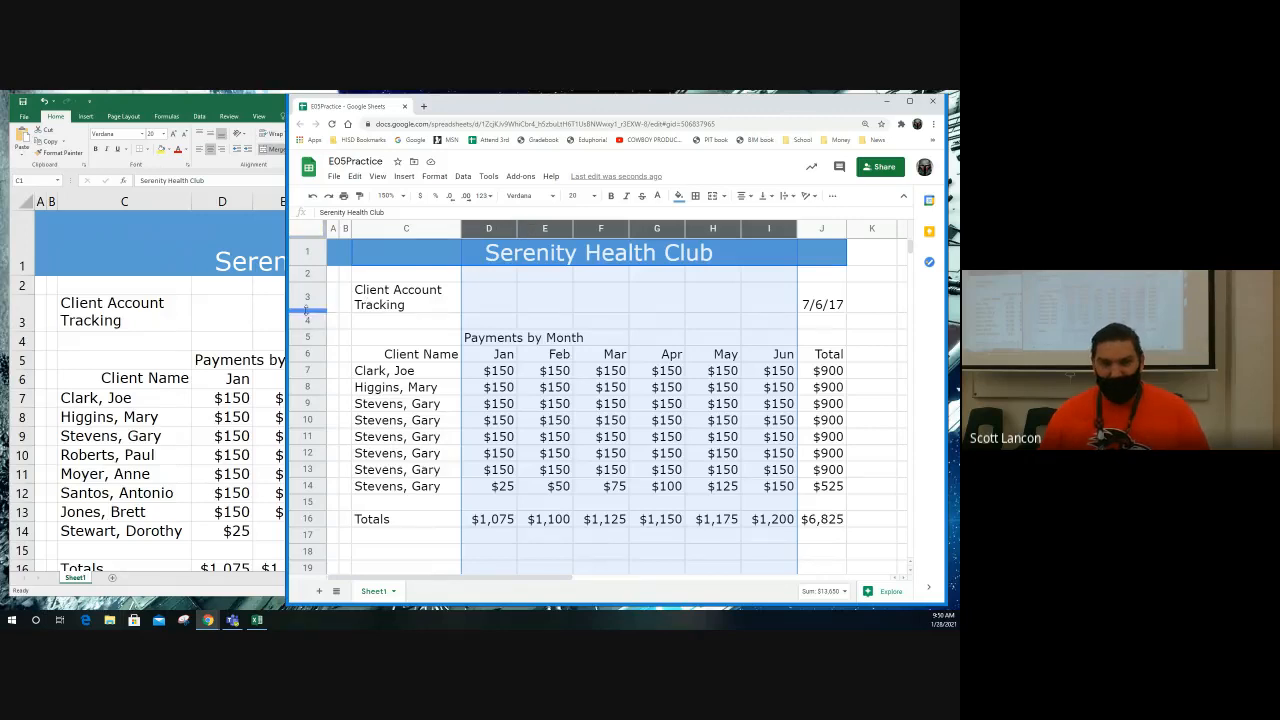
left_click_drag(307, 312, 307, 310)
double_click(307, 361)
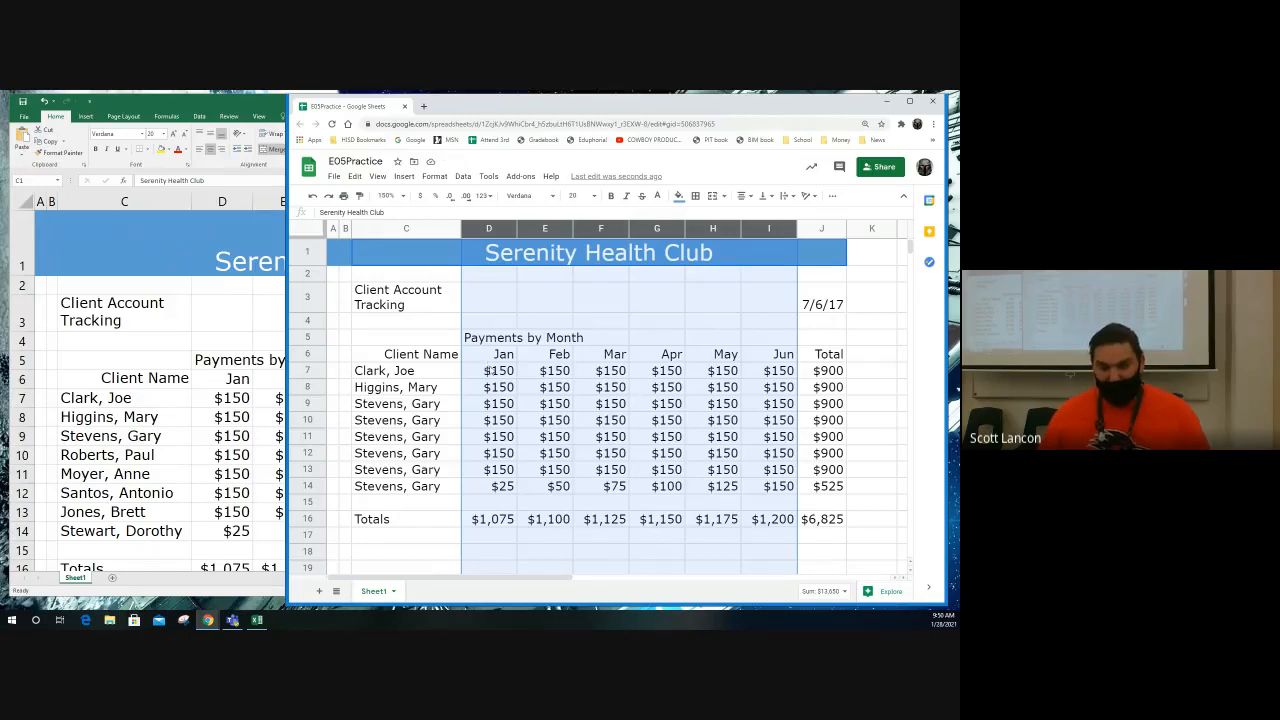
Step: In Google Sheets, increase row 1's height to more than double so the title banner is taller
left_click(419, 260)
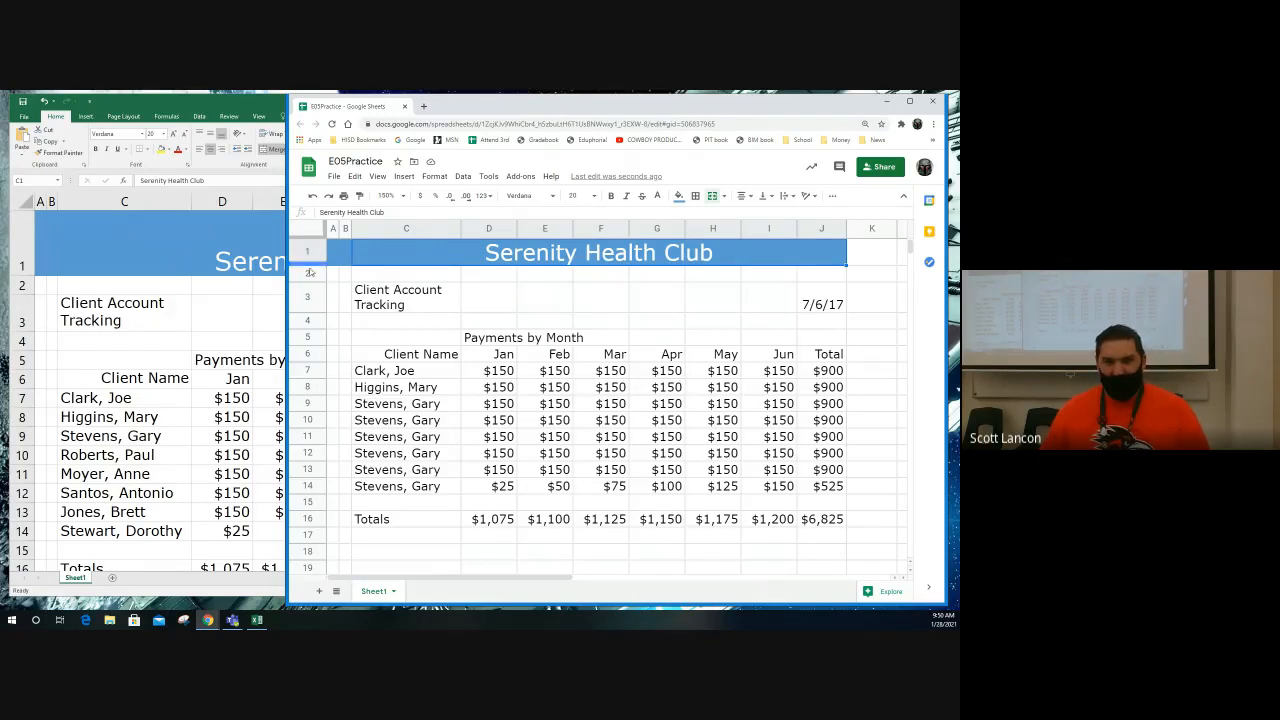
left_click_drag(307, 281, 304, 300)
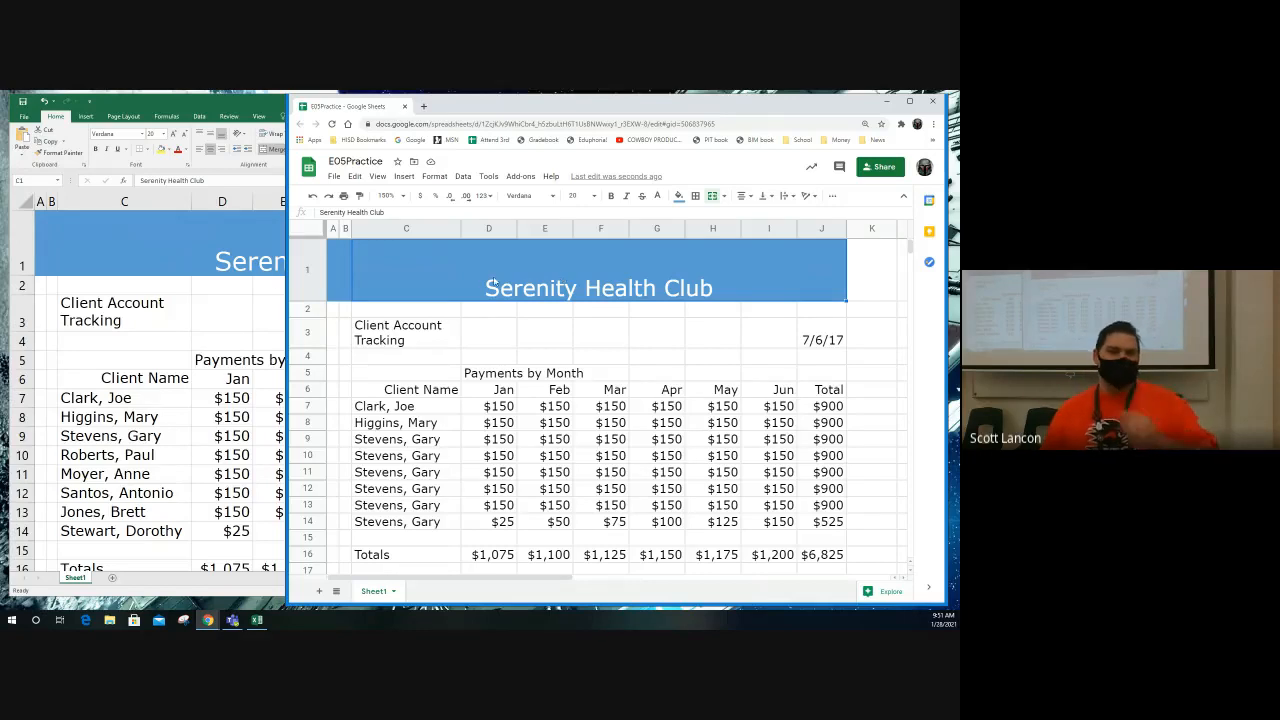
Step: Set the Serenity Health Club title's vertical alignment to middle, first in the Excel workbook and again in Google Sheets
left_click(223, 247)
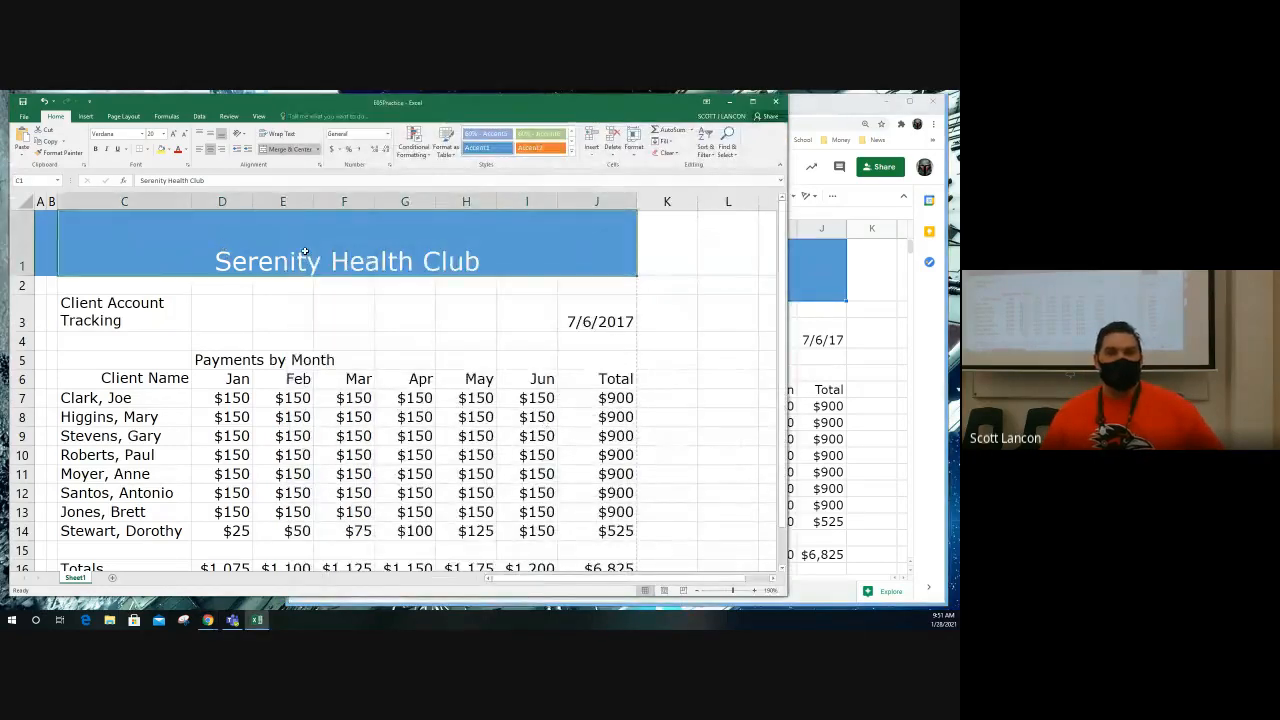
left_click(210, 135)
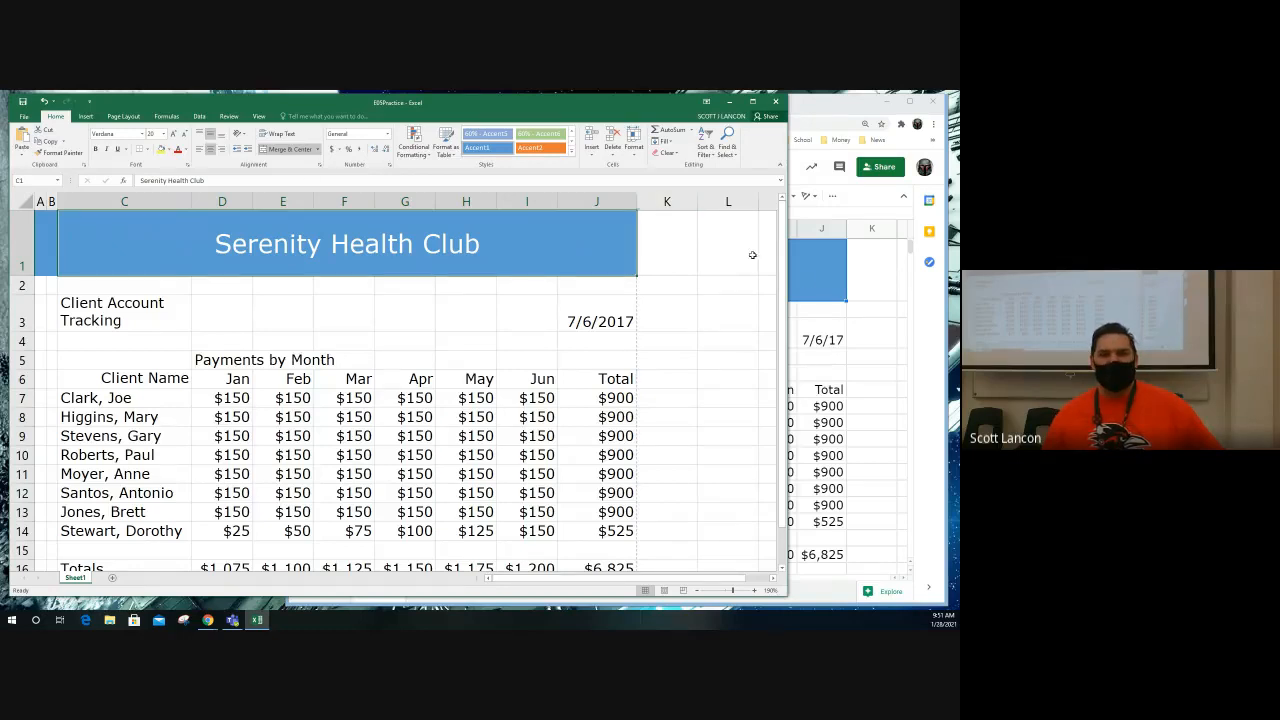
left_click(806, 284)
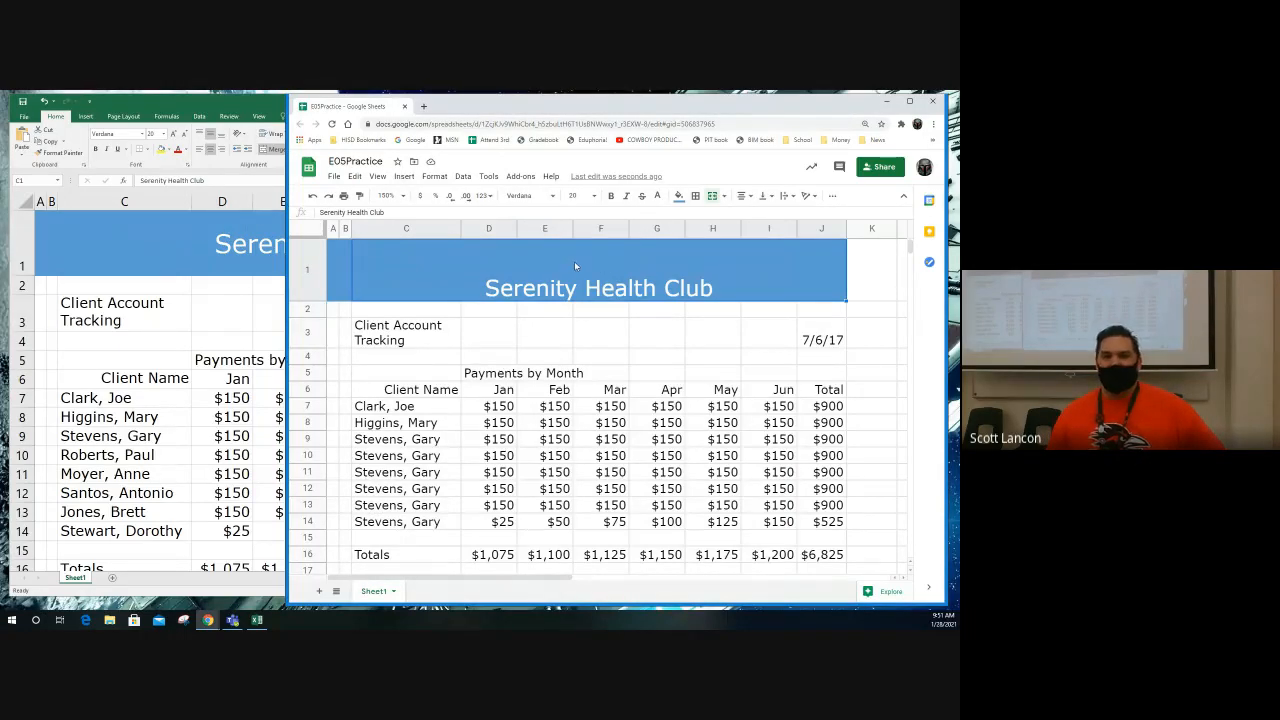
left_click(771, 197)
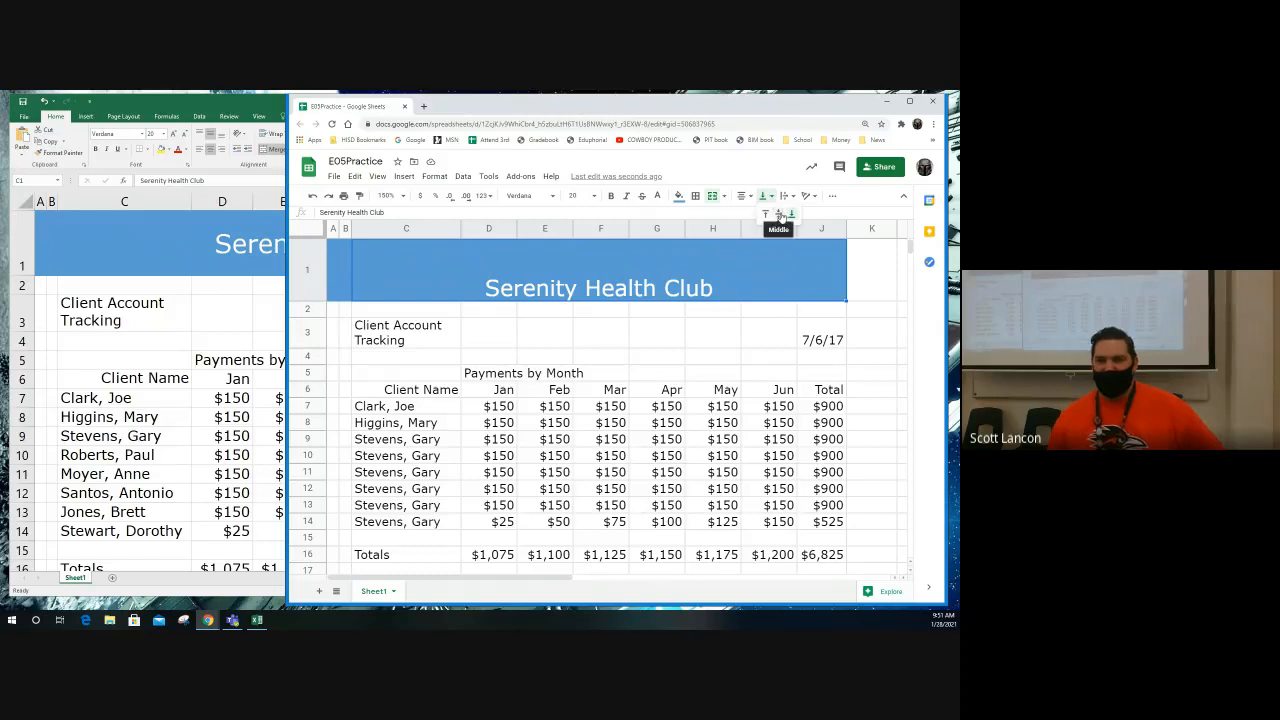
left_click(779, 214)
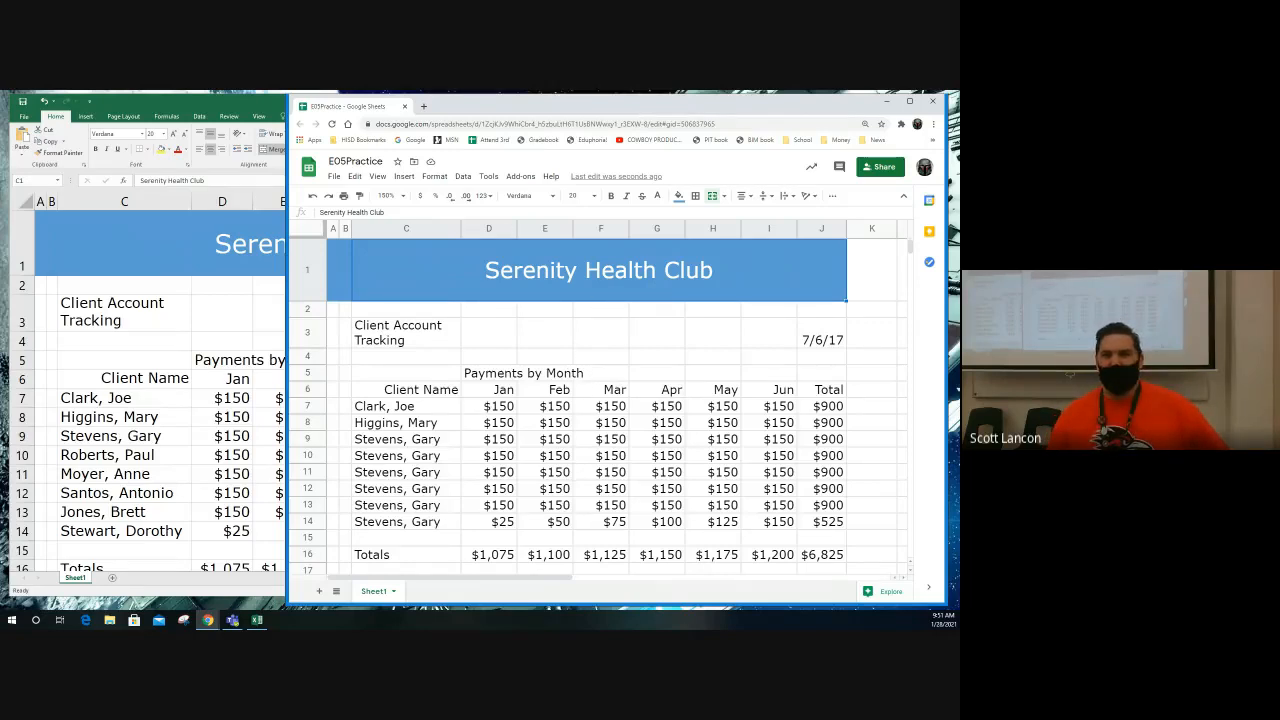
Step: Close the E05Practice Google Sheets window and the Excel workbook, discarding the workbook's unsaved changes
left_click(931, 103)
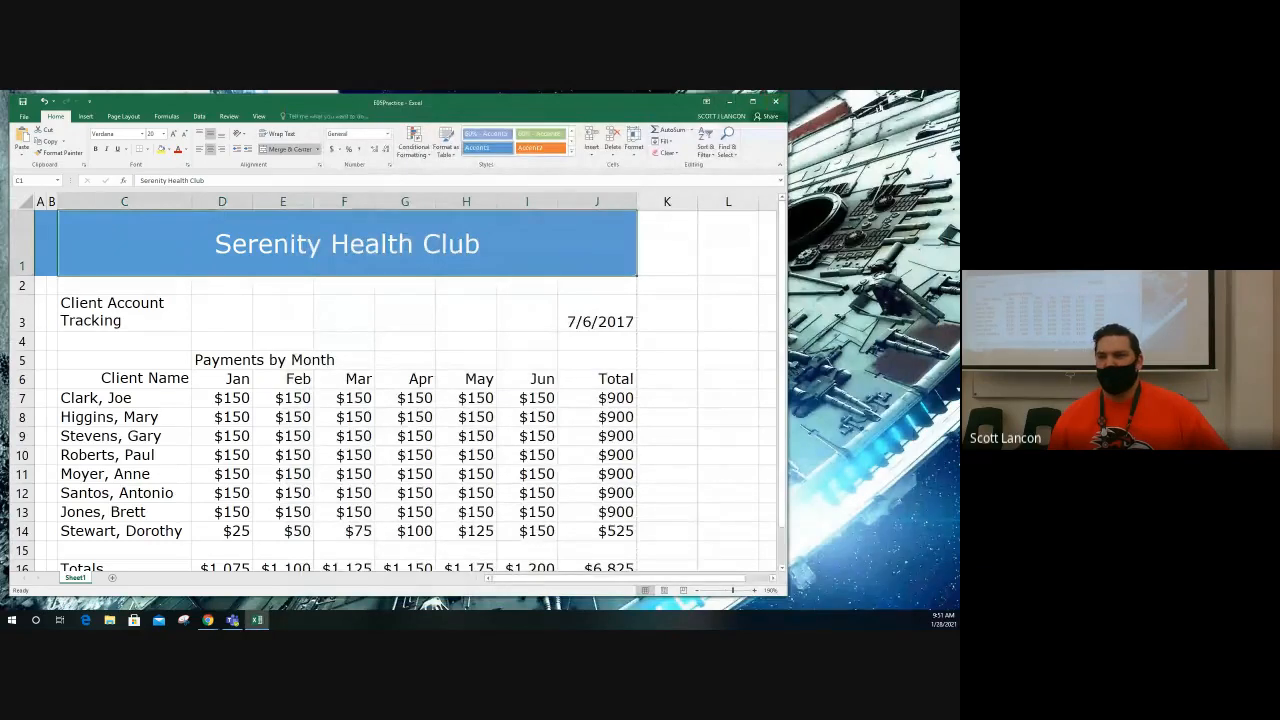
key("alt+Tab")
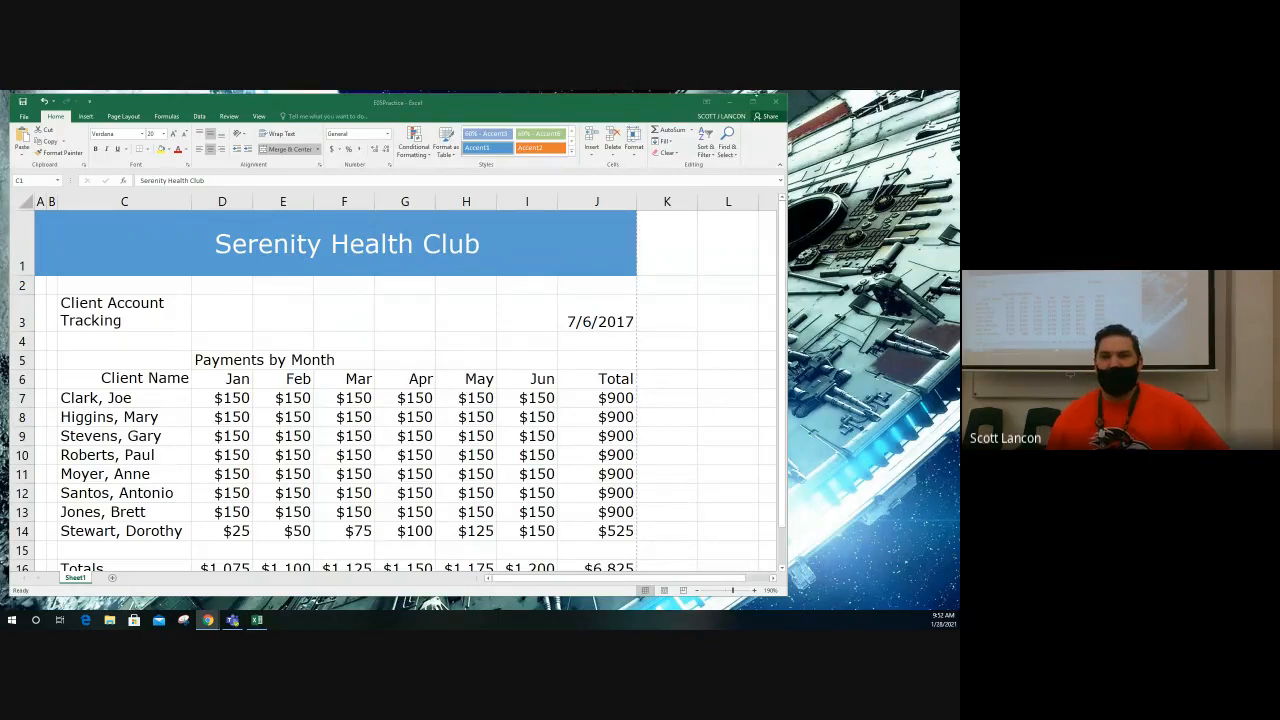
left_click(773, 103)
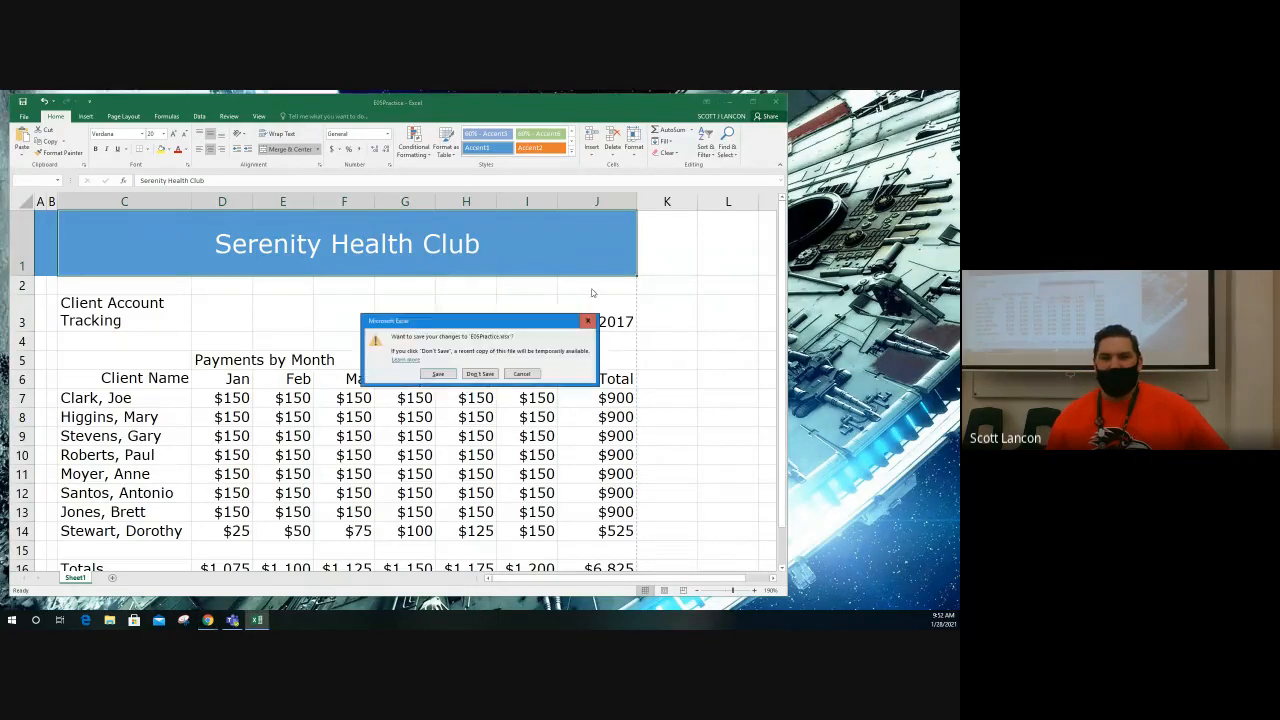
left_click(490, 373)
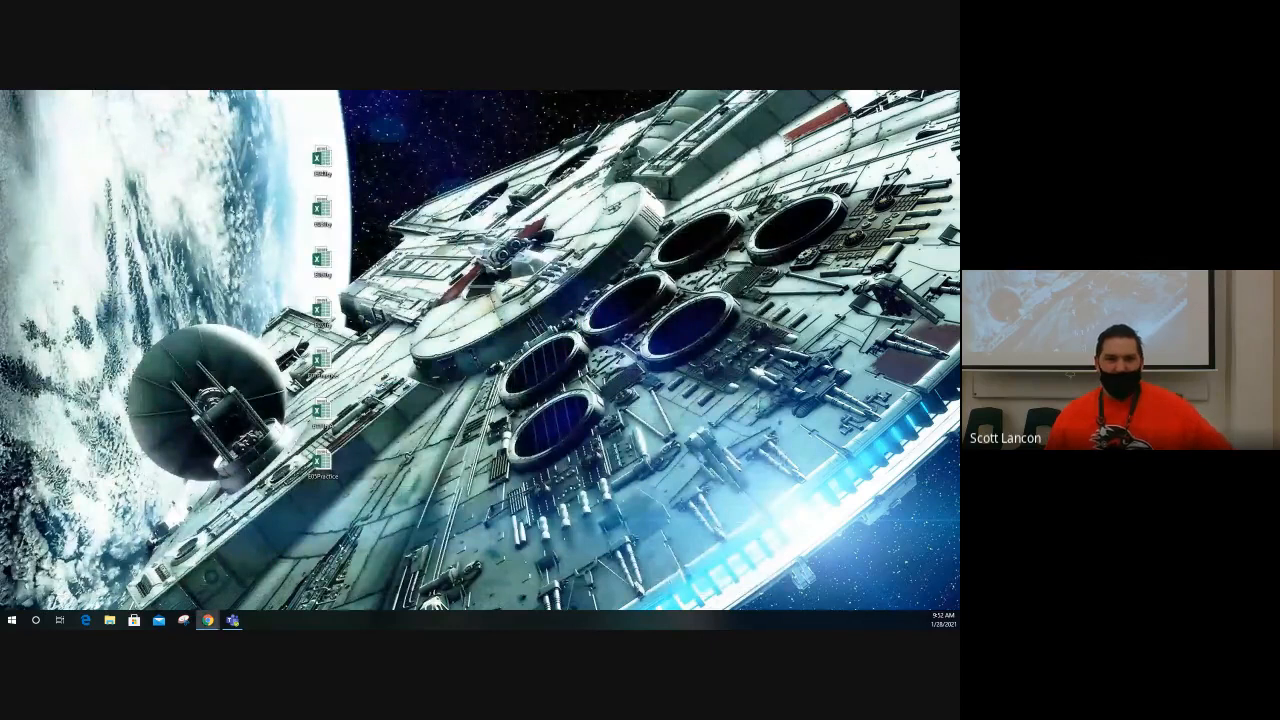
Step: Open the E07Practice workbook in Excel from the desktop and bring a Google Sheets window onto the same screen behind it
double_click(322, 362)
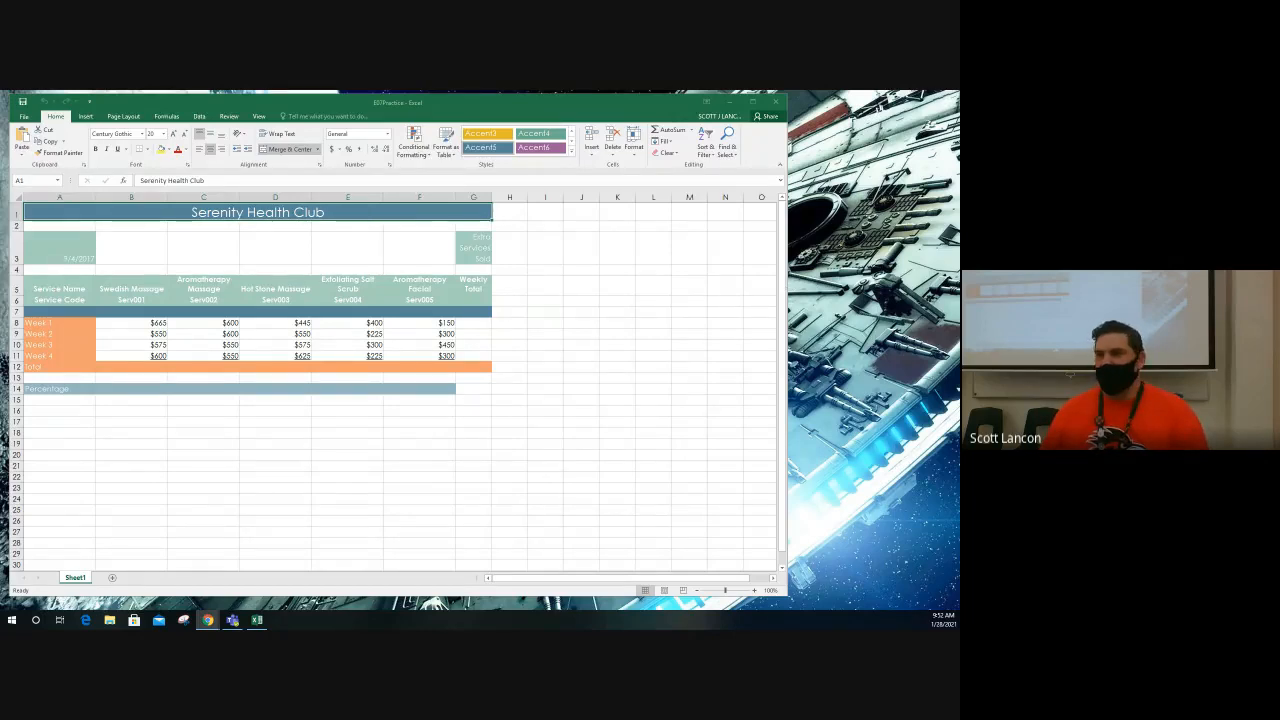
left_click_drag(958, 166, 312, 113)
left_click(55, 431)
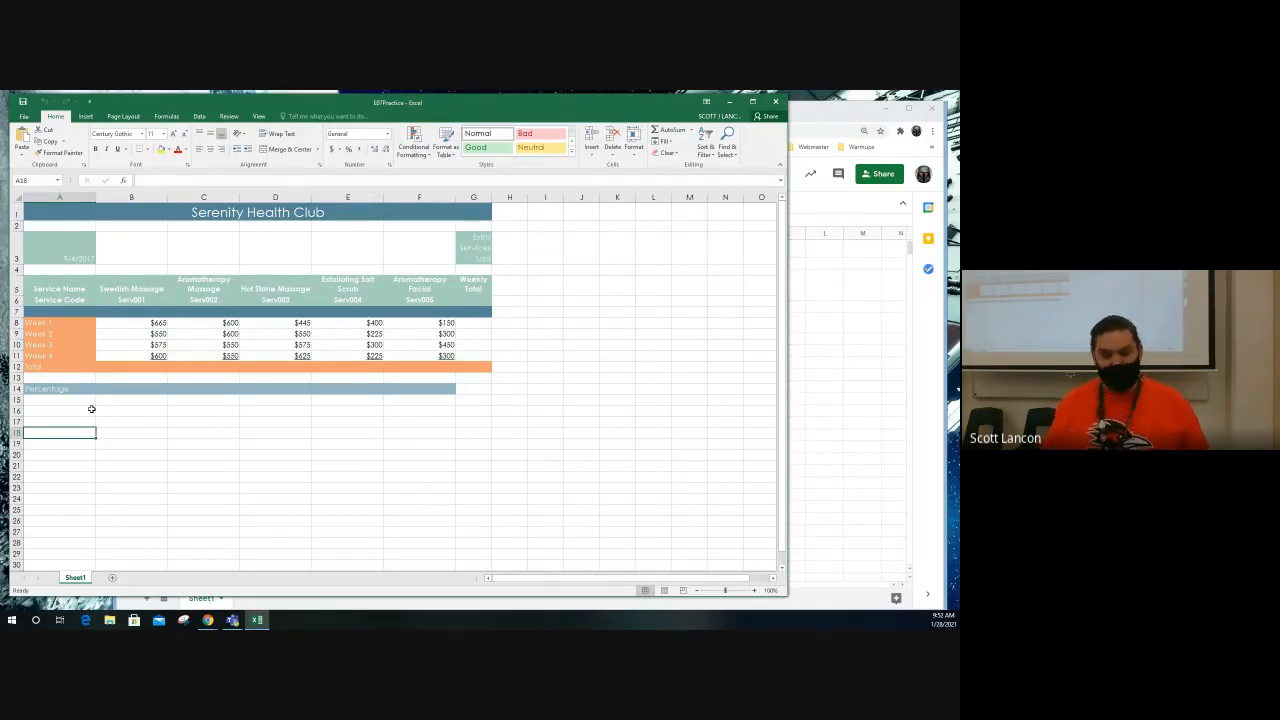
Step: Enter the Swedish Massage total in B12 by adding the four weekly cells with =B8+B9+B10+B11
left_click(131, 367)
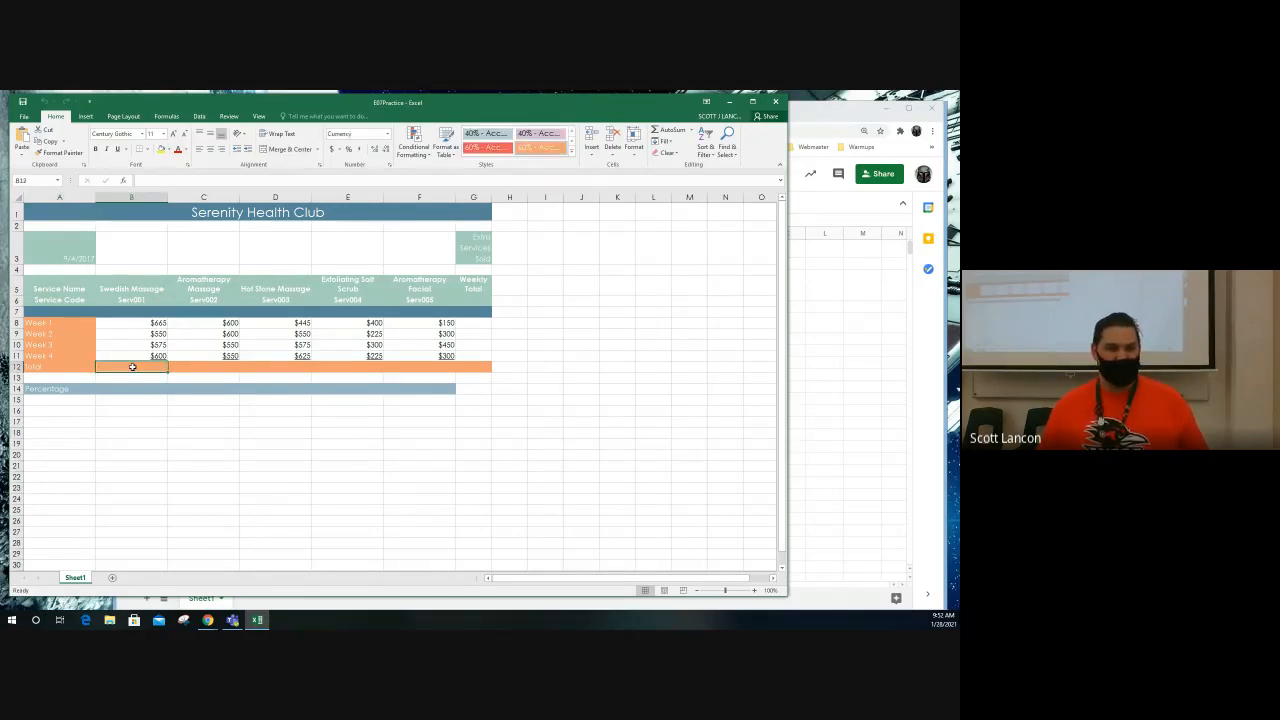
scroll(119, 370, "up", 6, "ctrl")
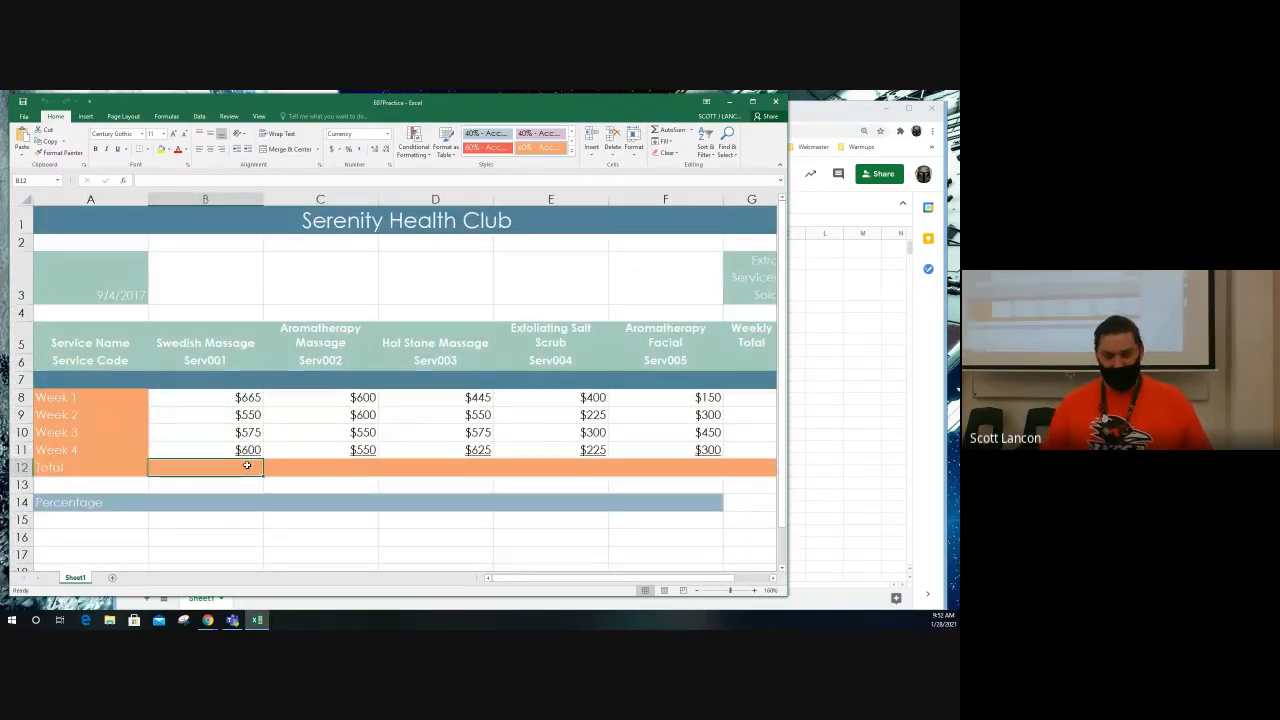
type("=")
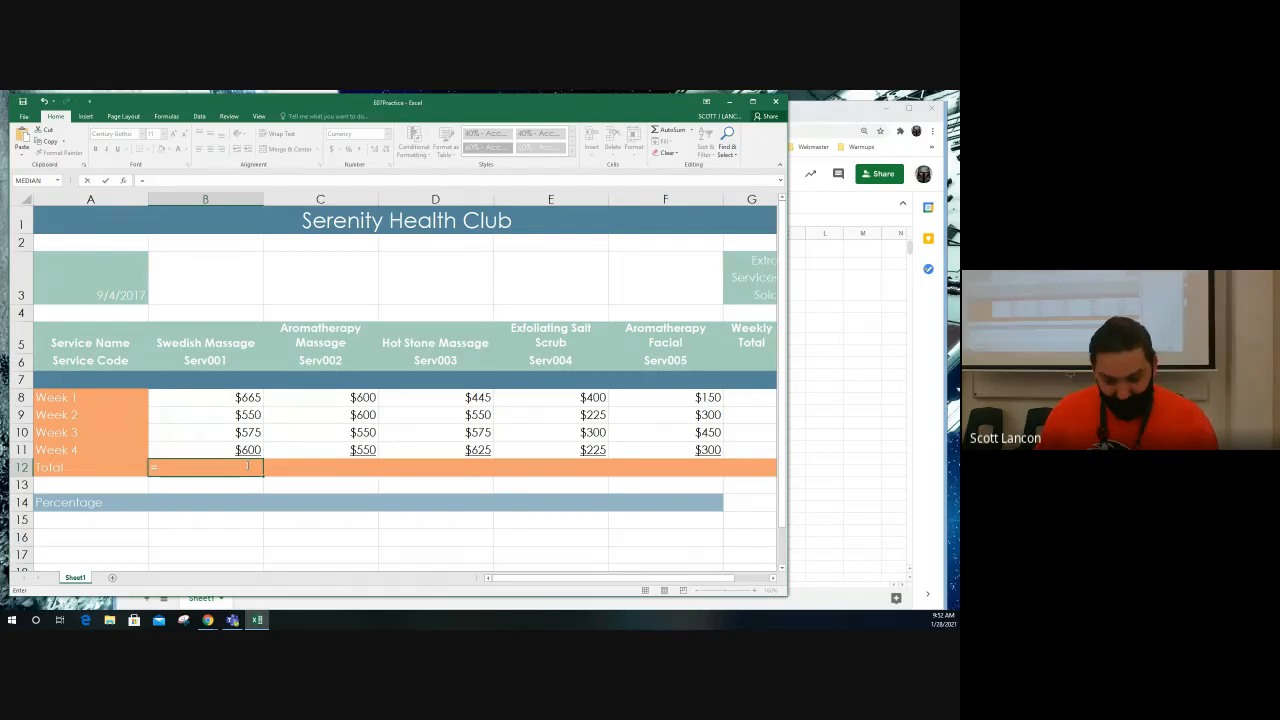
left_click(237, 398)
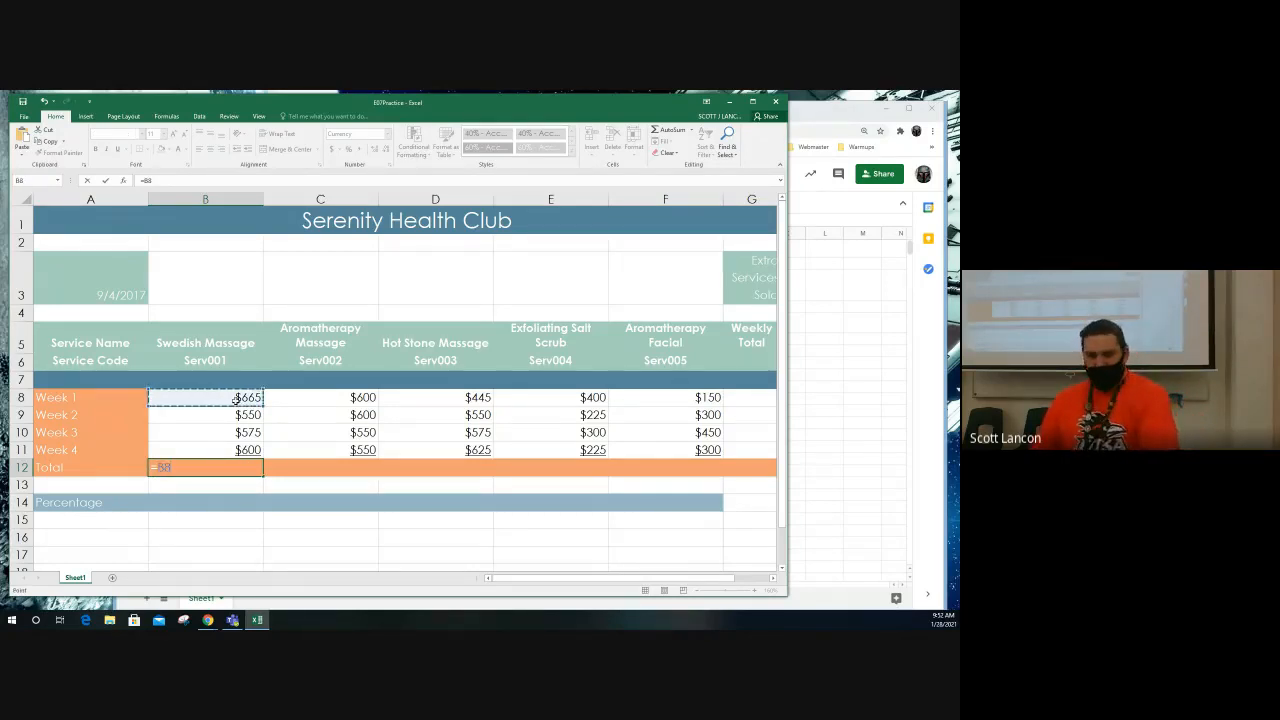
type("+")
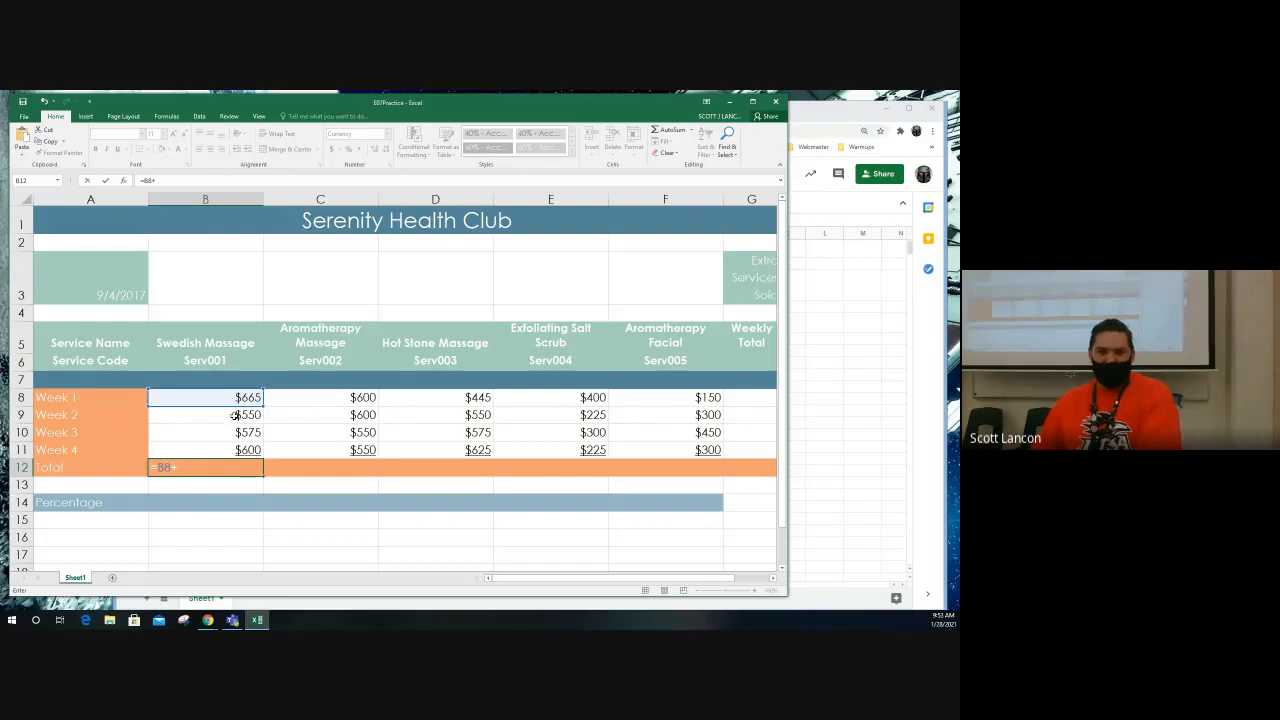
left_click(235, 415)
type("+")
left_click(242, 433)
type("+")
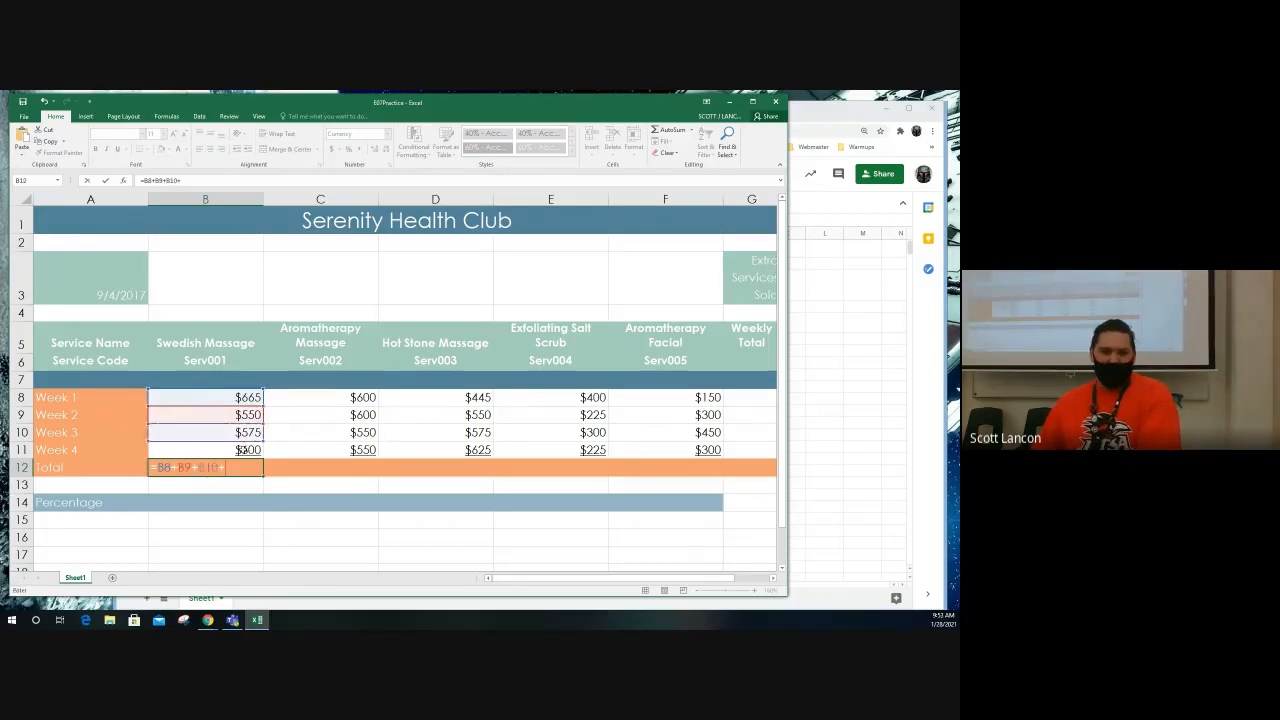
left_click(242, 450)
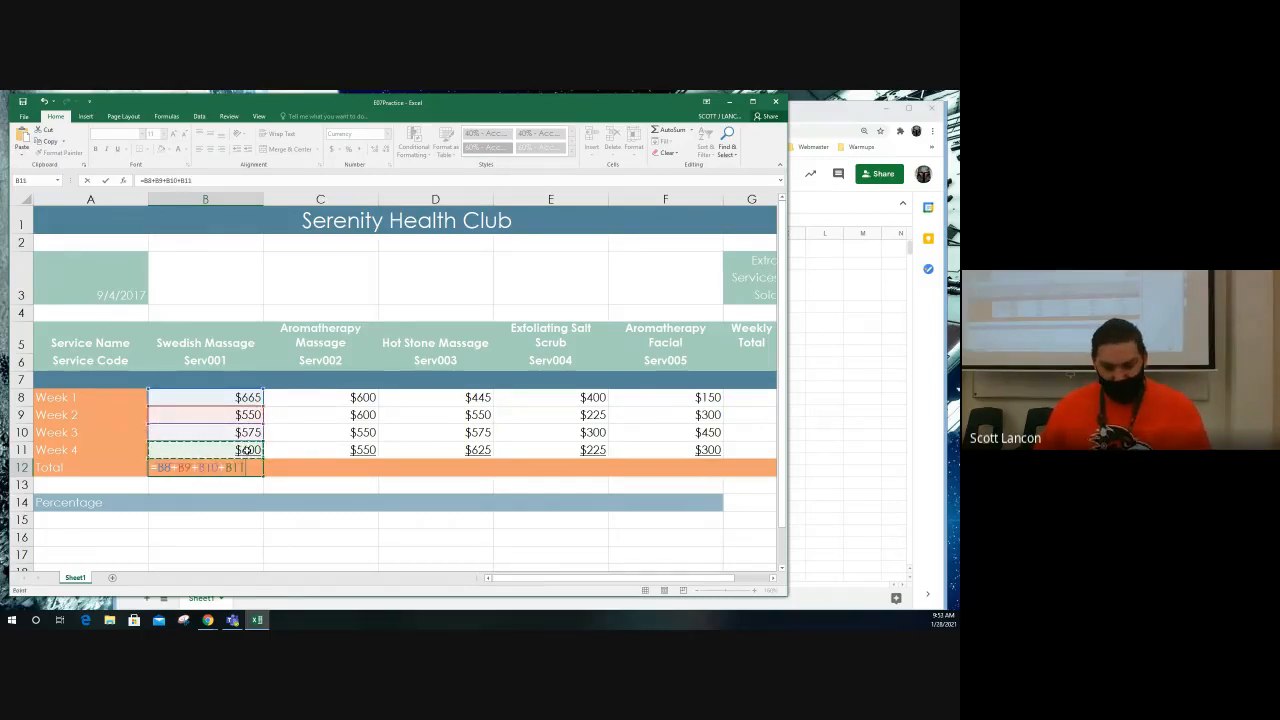
key("Return")
key("Return")
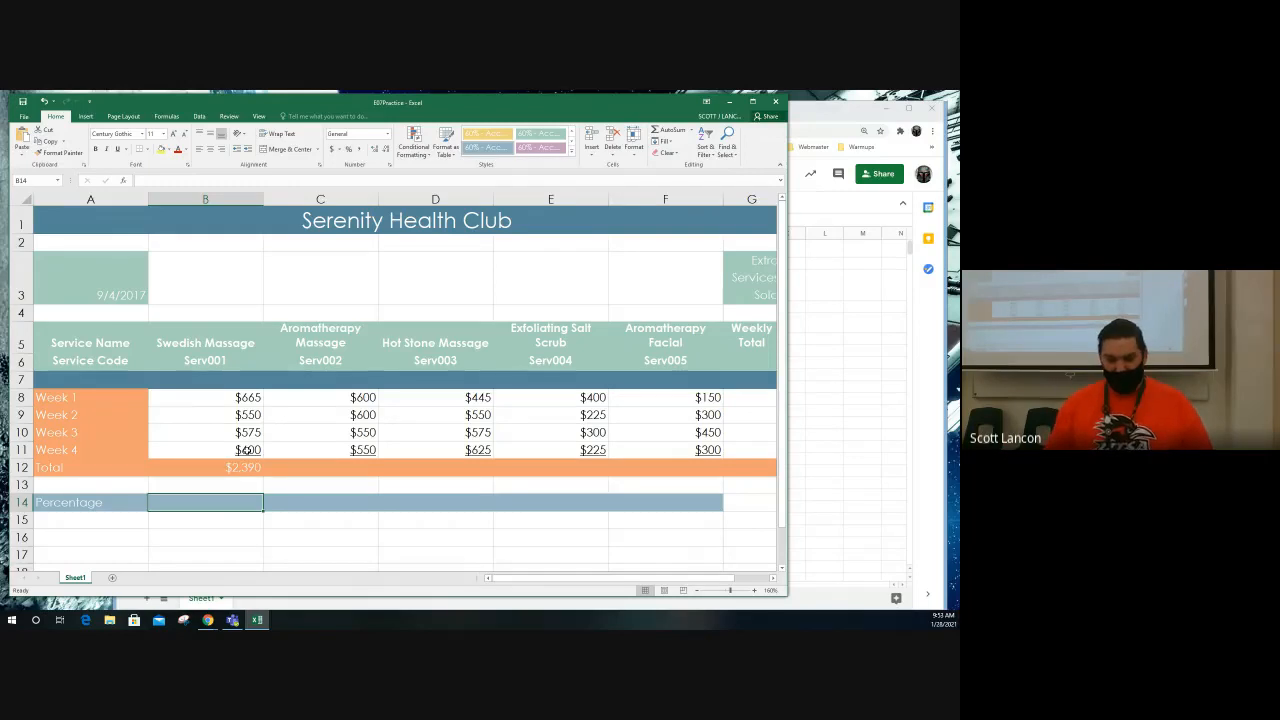
Step: Enter the formula =B12/G12 in B14 to calculate the Swedish Massage percentage of the overall total
type("=")
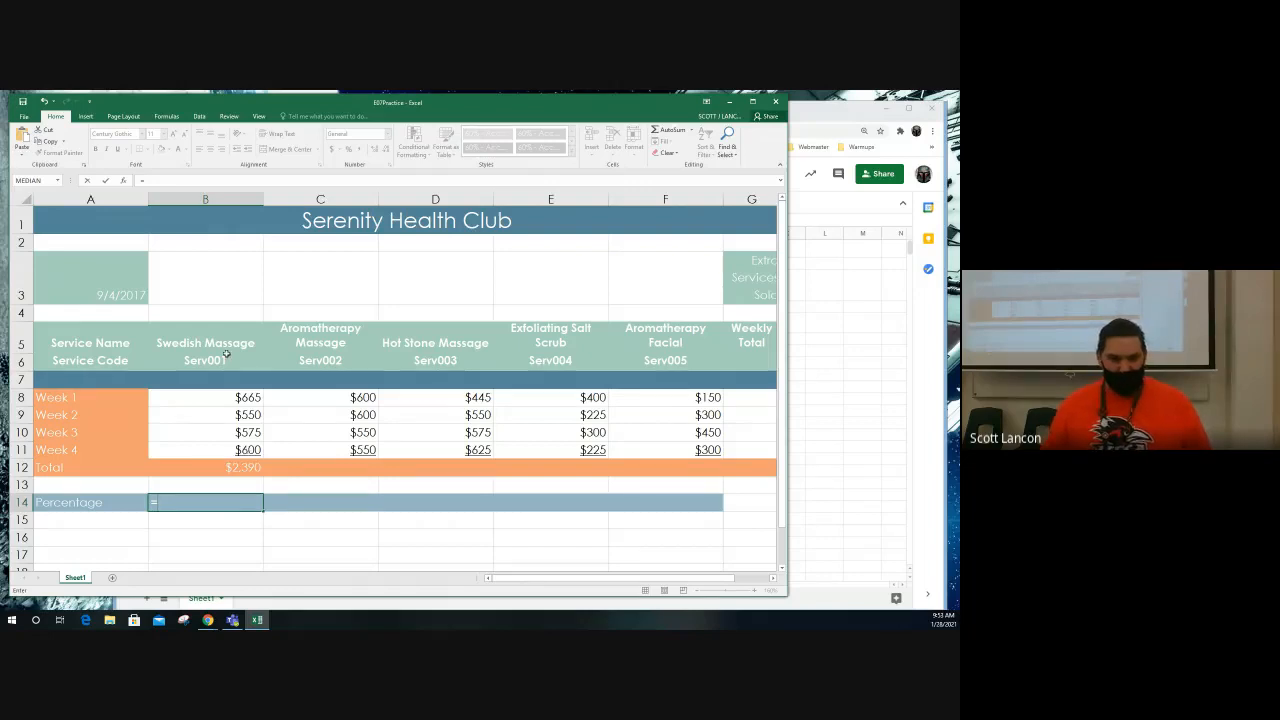
left_click(221, 477)
left_click(220, 469)
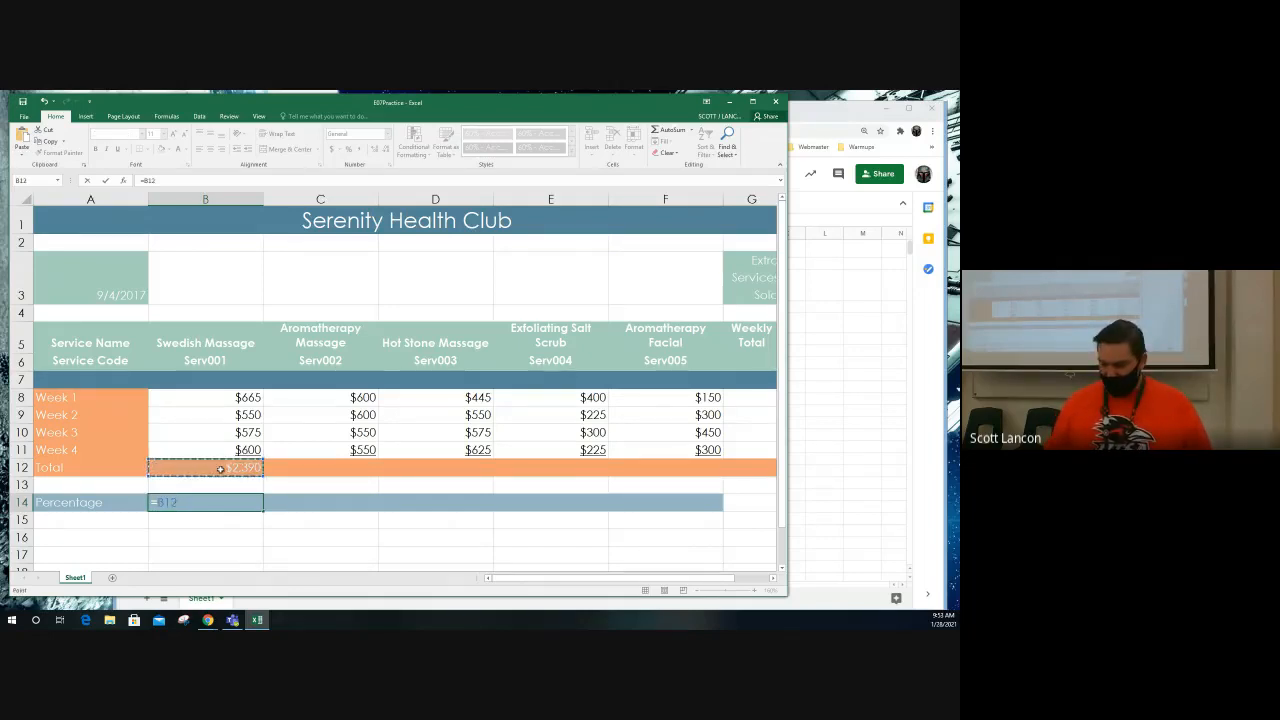
type("/")
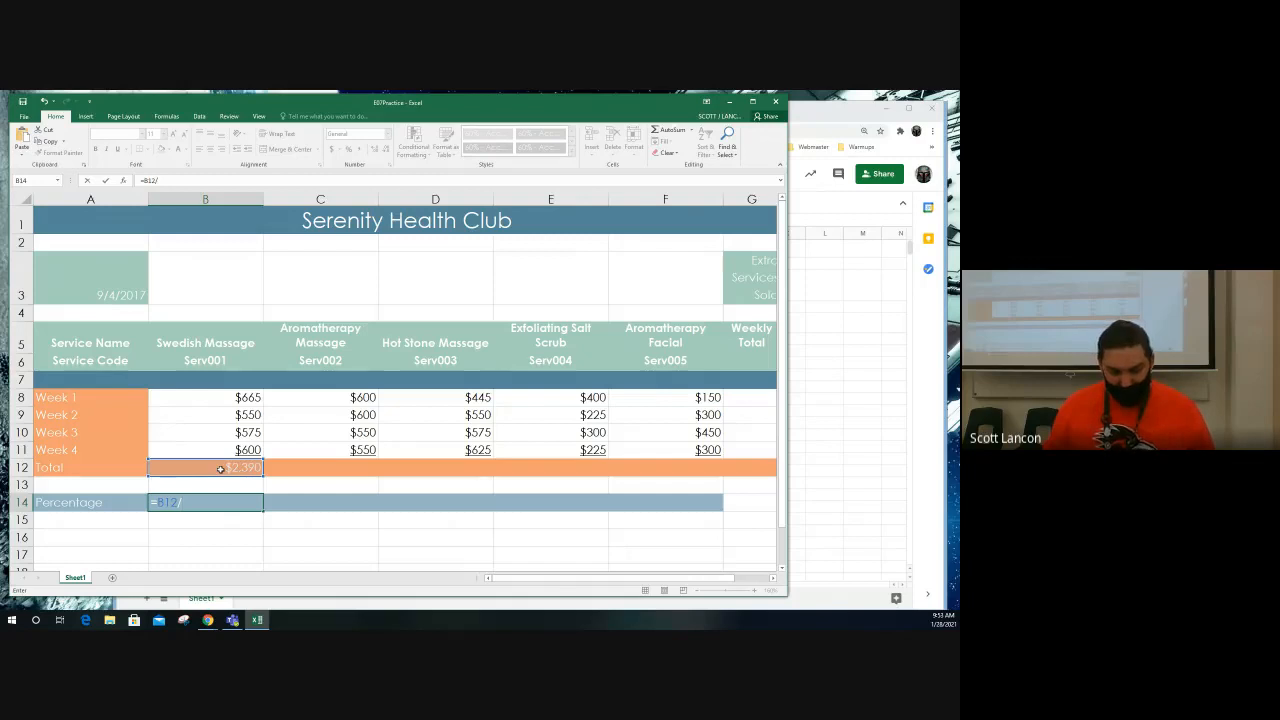
type("G12")
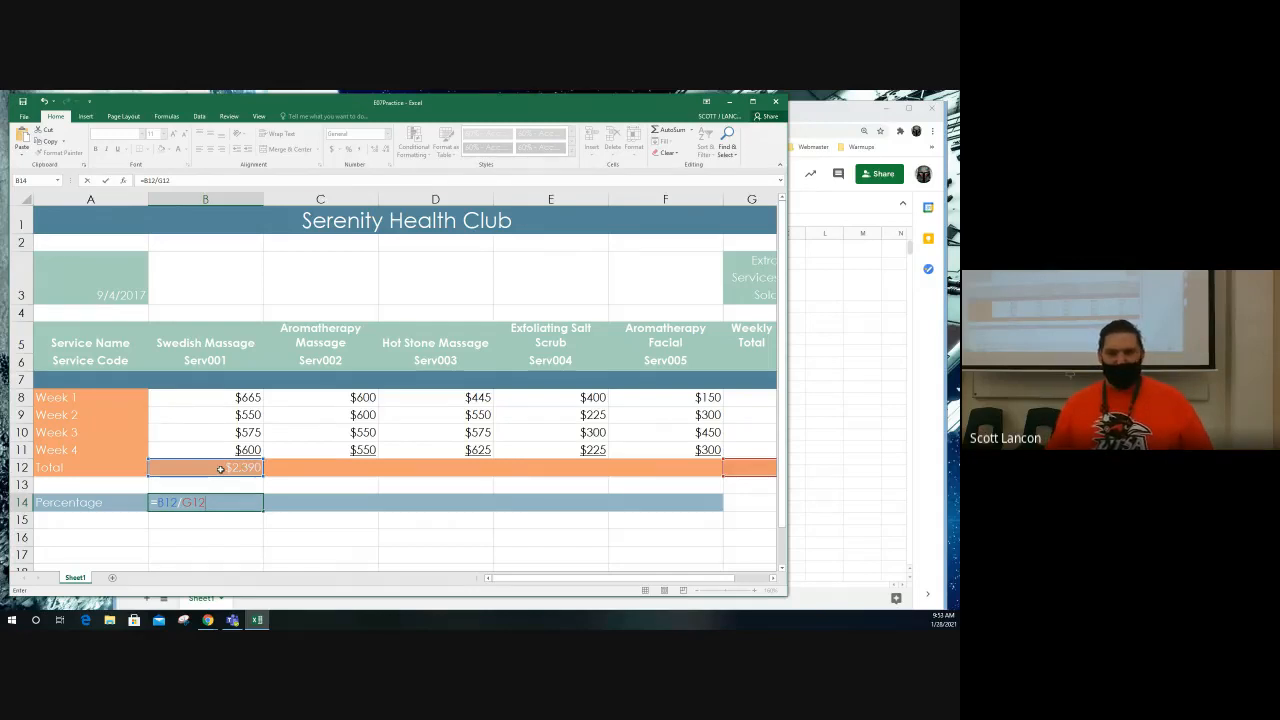
left_click_drag(725, 582, 742, 582)
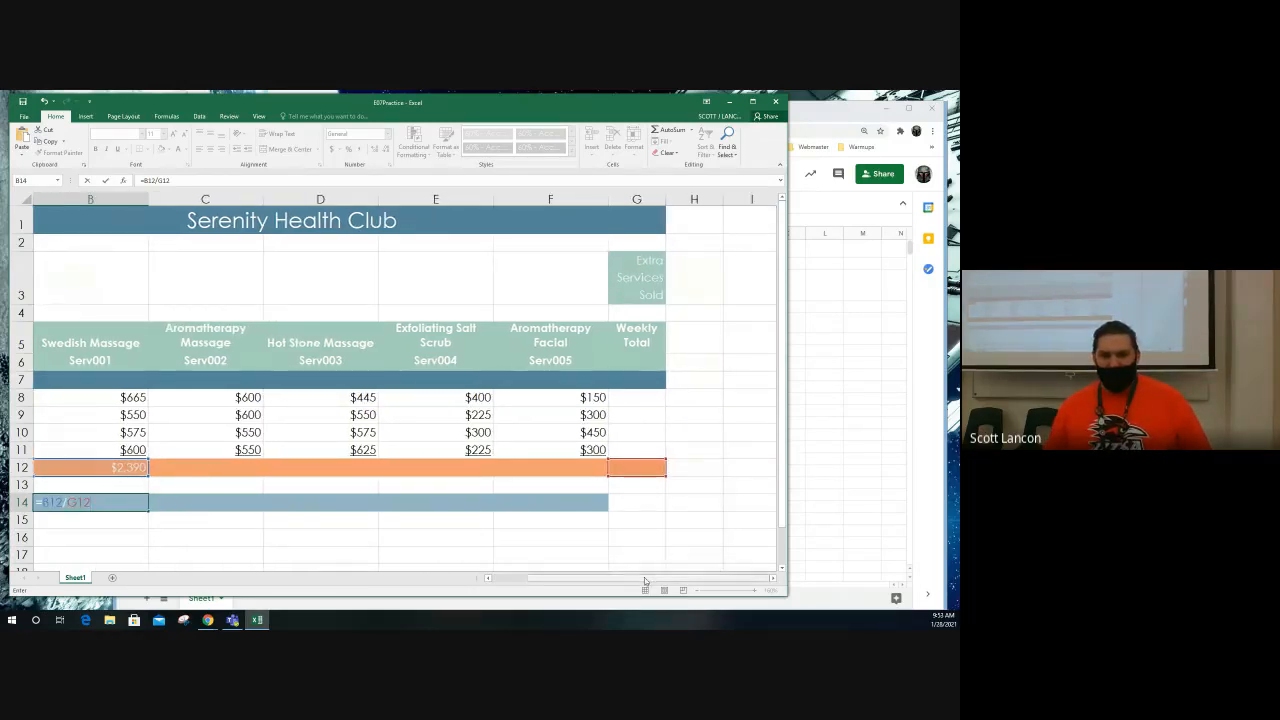
left_click_drag(645, 582, 585, 580)
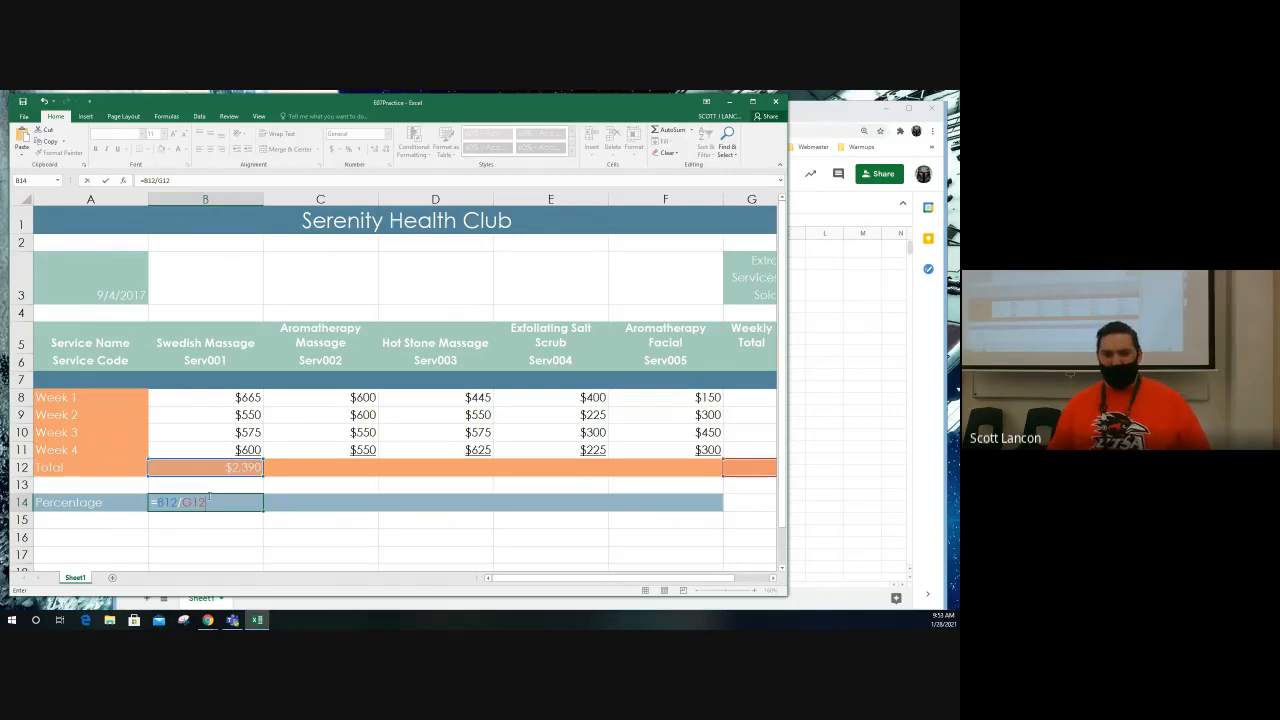
key("Return")
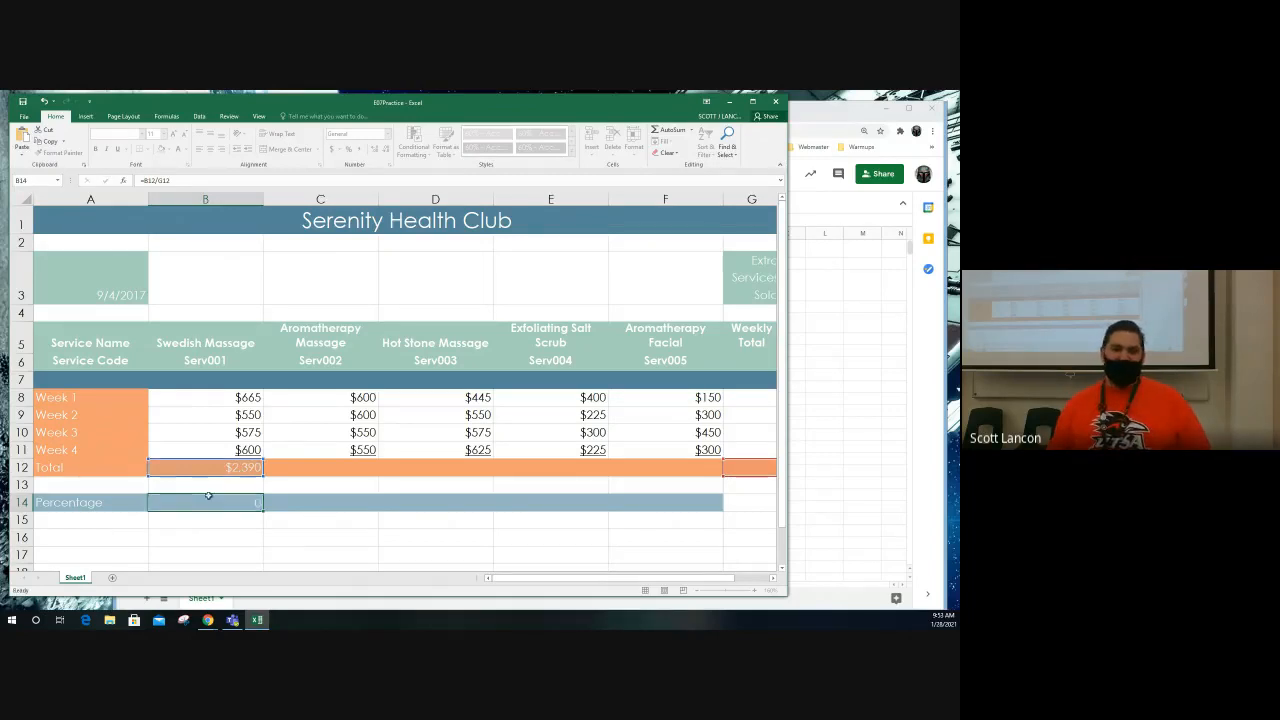
left_click(207, 500)
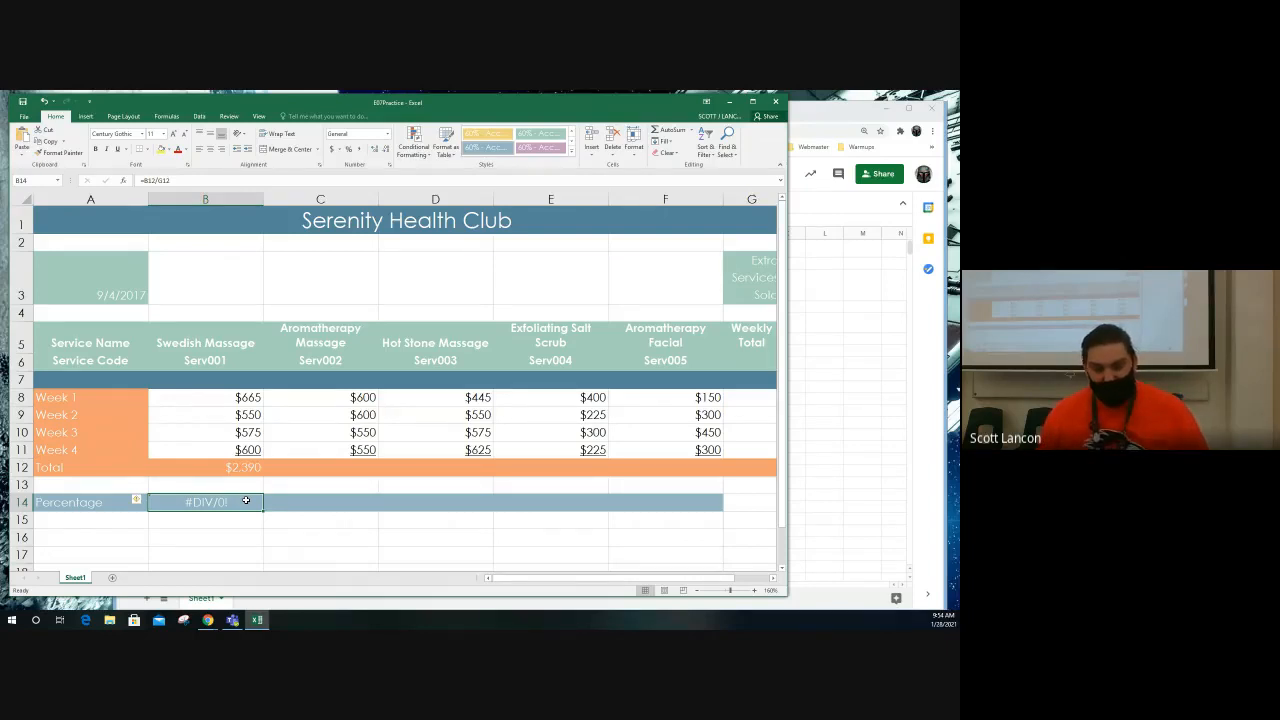
Step: Total the Aromatherapy Massage weeks in C12 with a SUM function over C8:C11
left_click(295, 468)
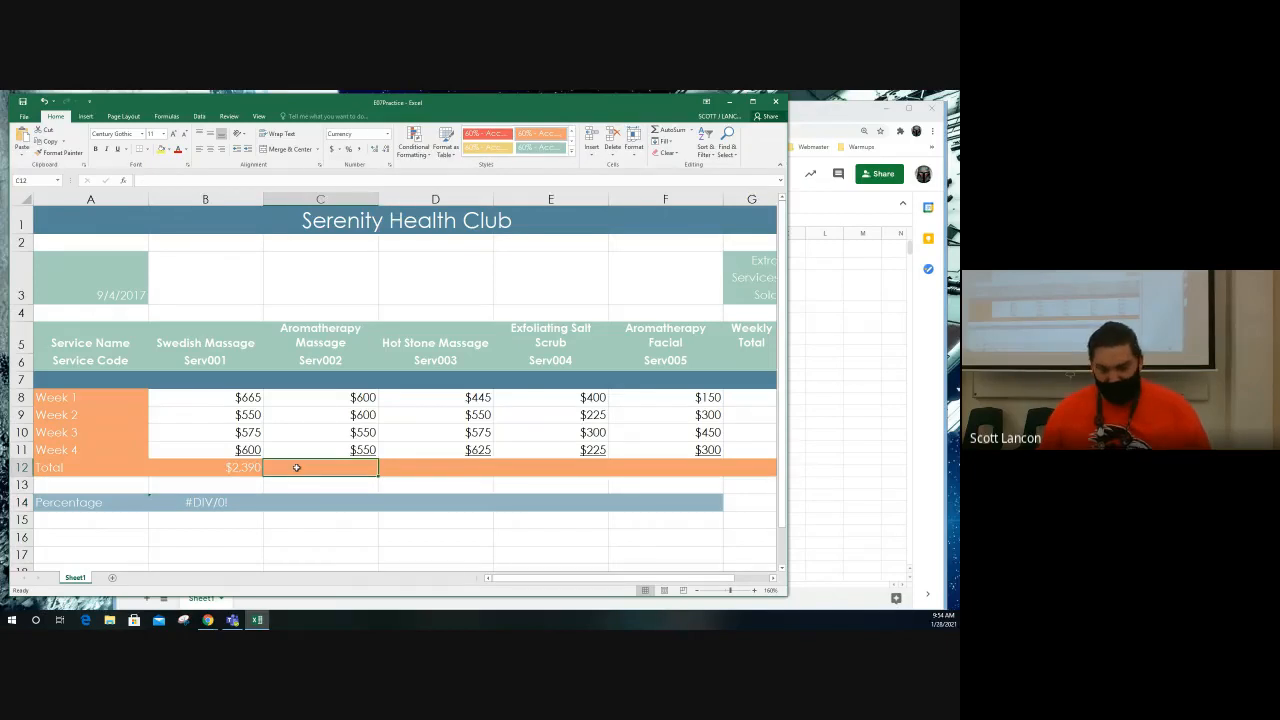
type("=SUM(")
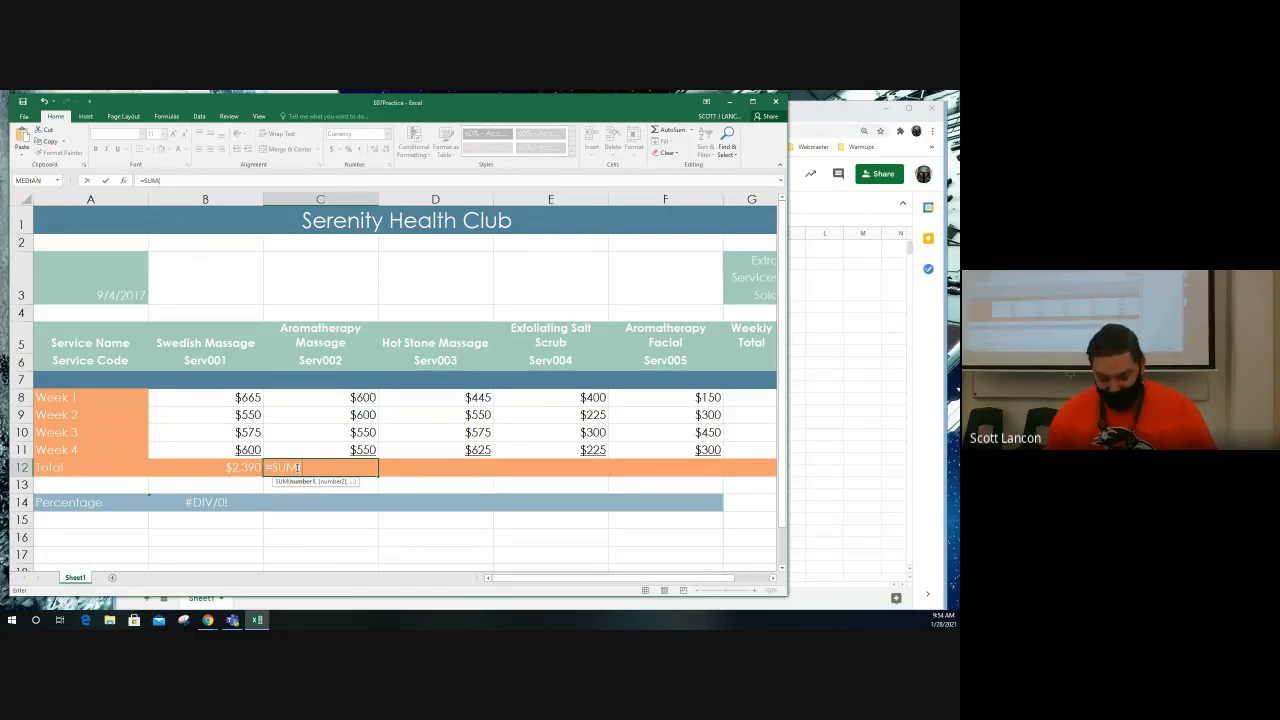
type("C8")
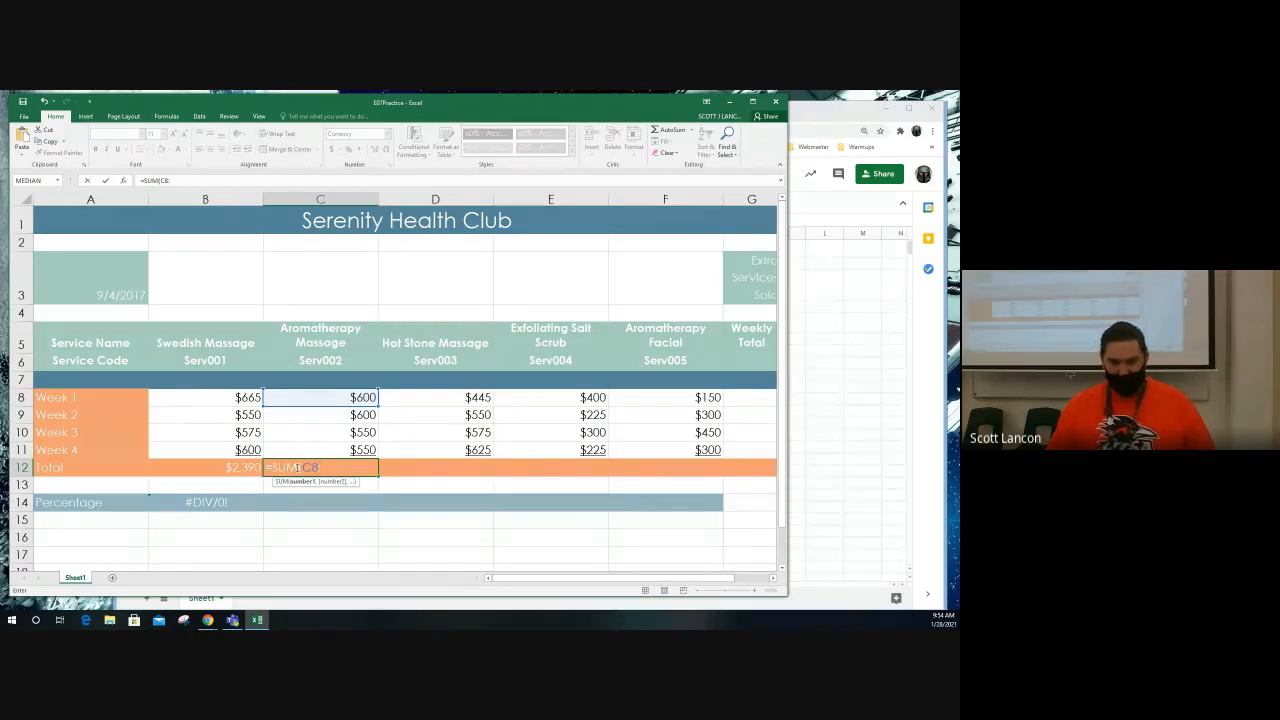
type(":C11")
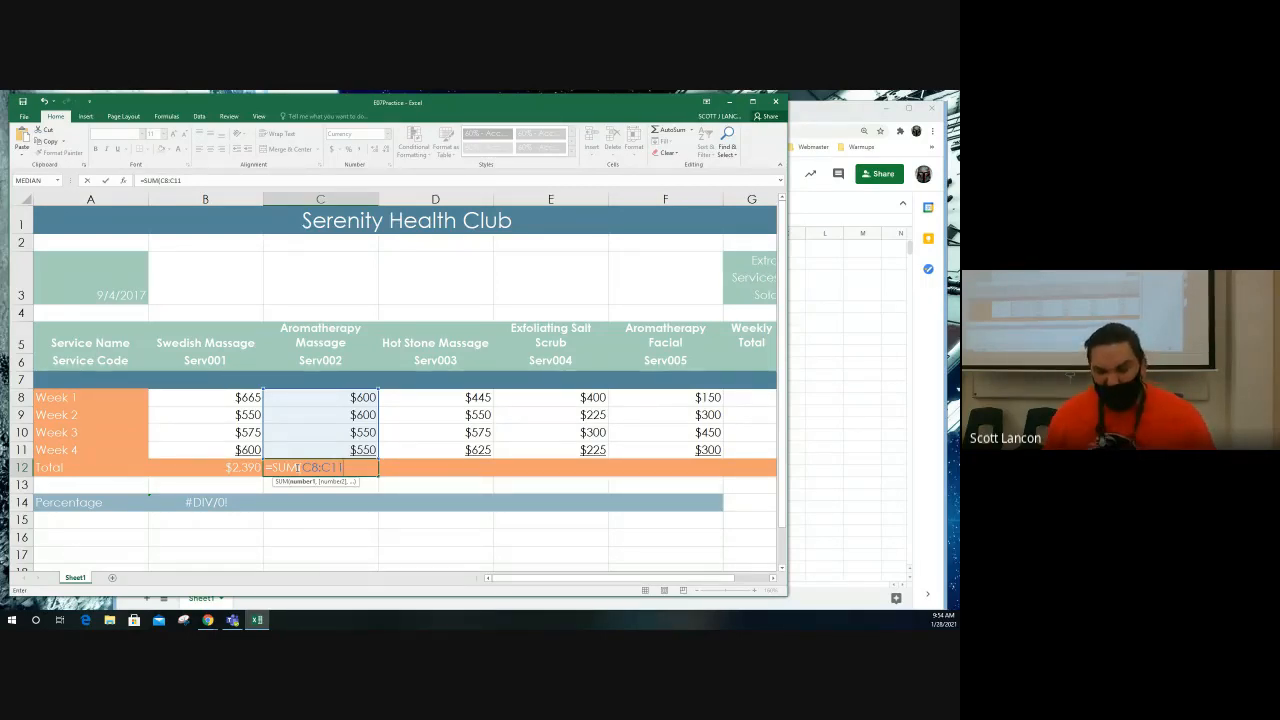
key("Return")
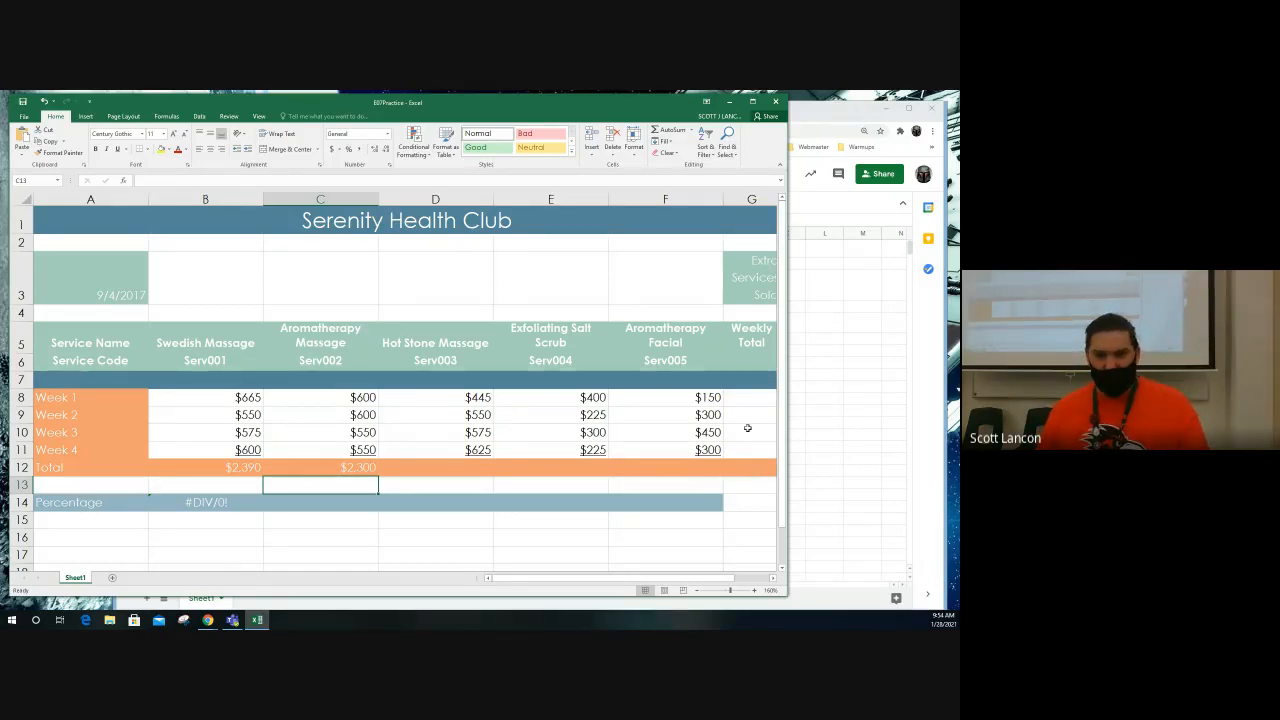
Step: Enter the Week 1 weekly total in G8 by adding the five service cells with =B8+C8+D8+E8+F8
left_click(744, 399)
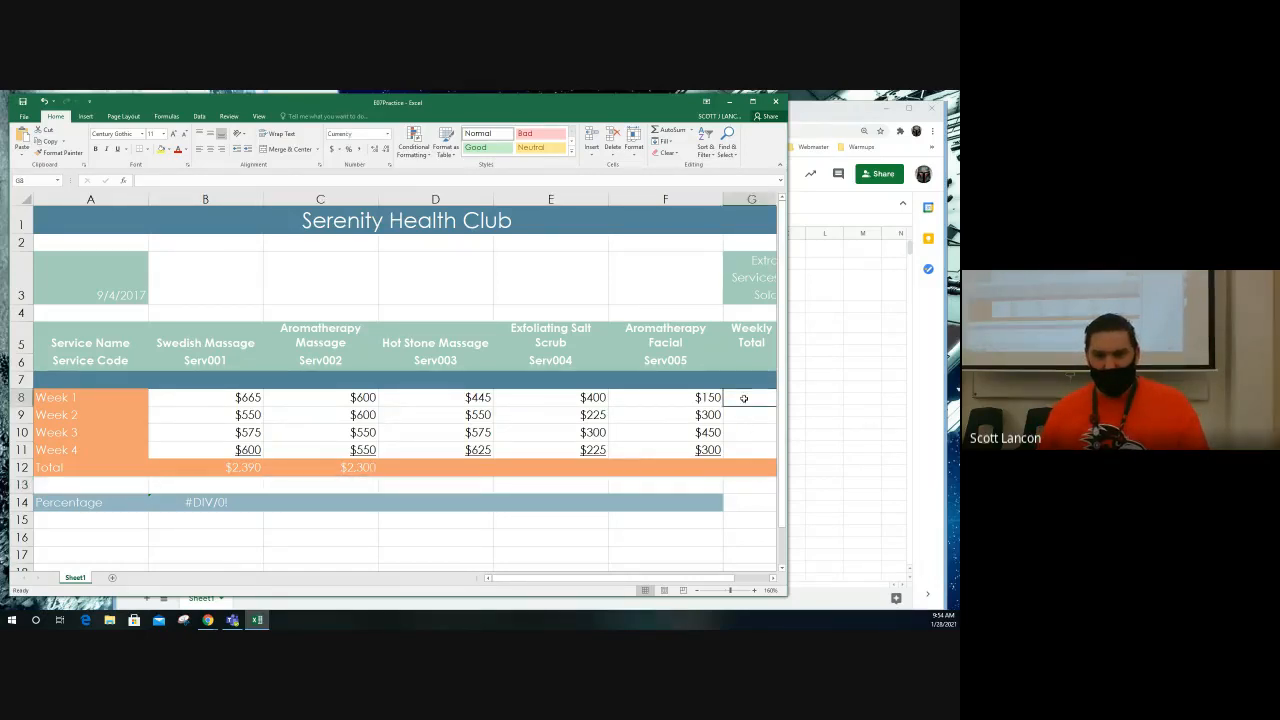
left_click(773, 578)
left_click(773, 578)
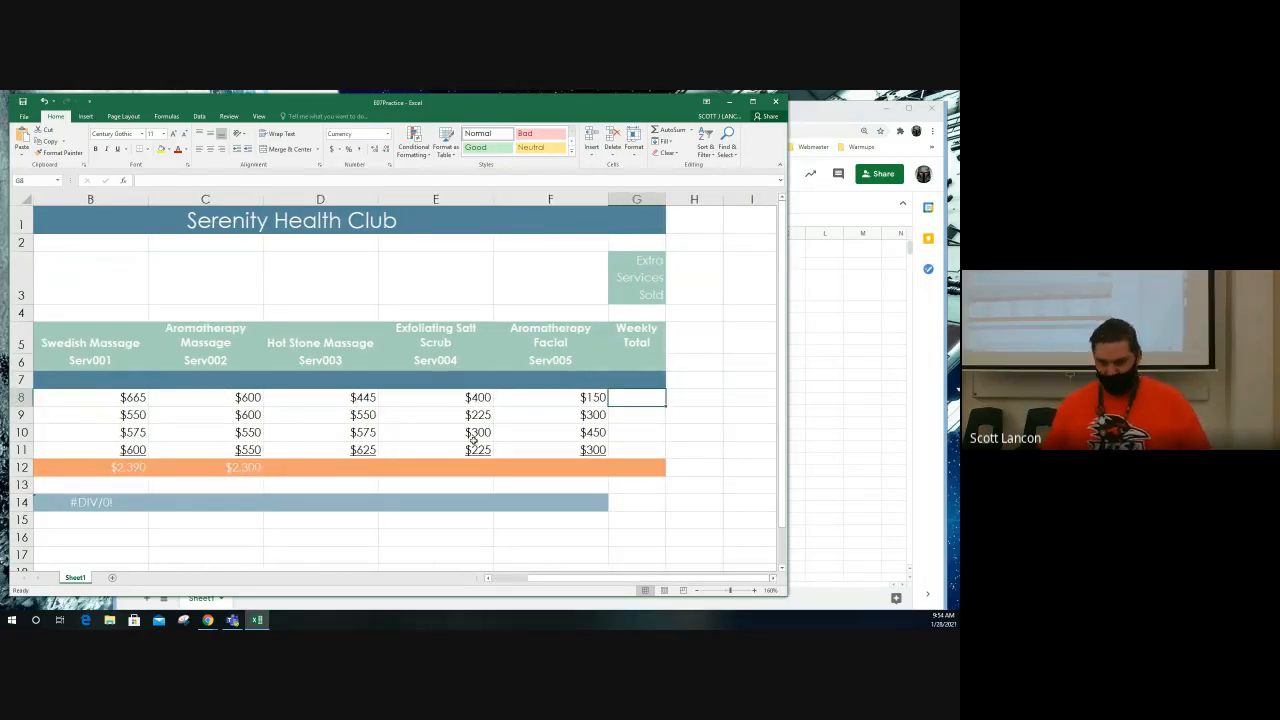
type("=")
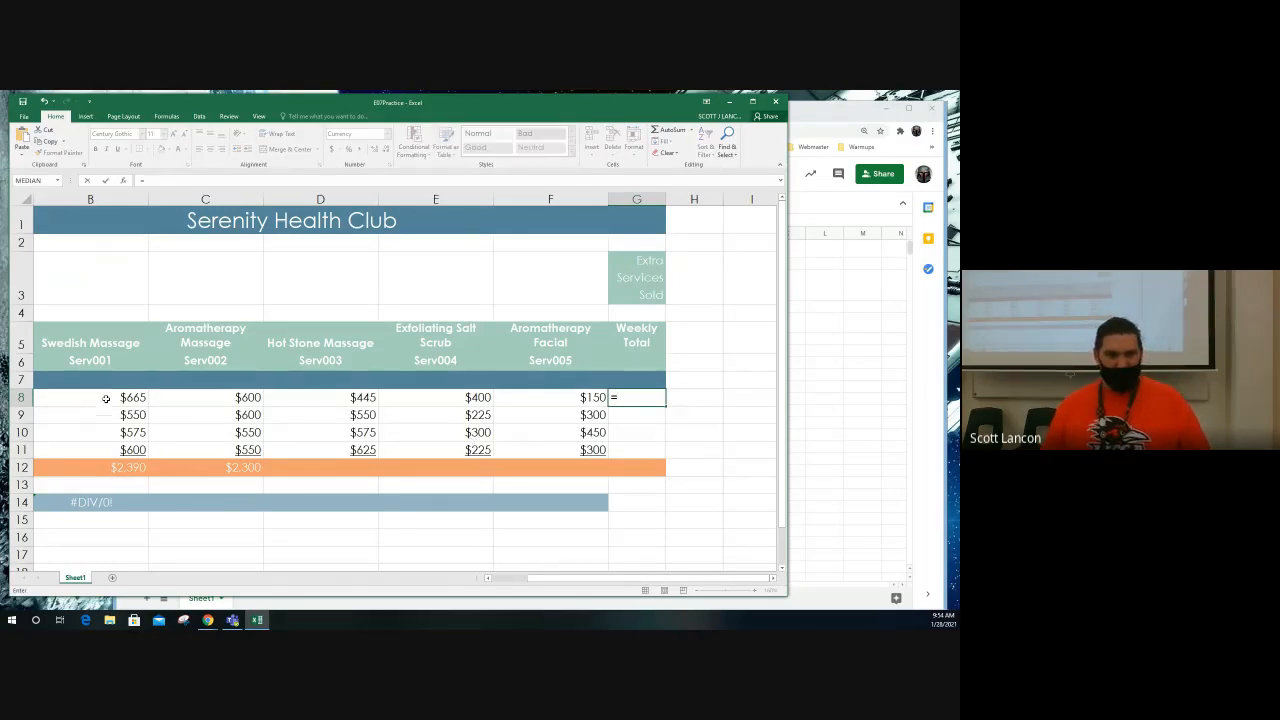
left_click(106, 398)
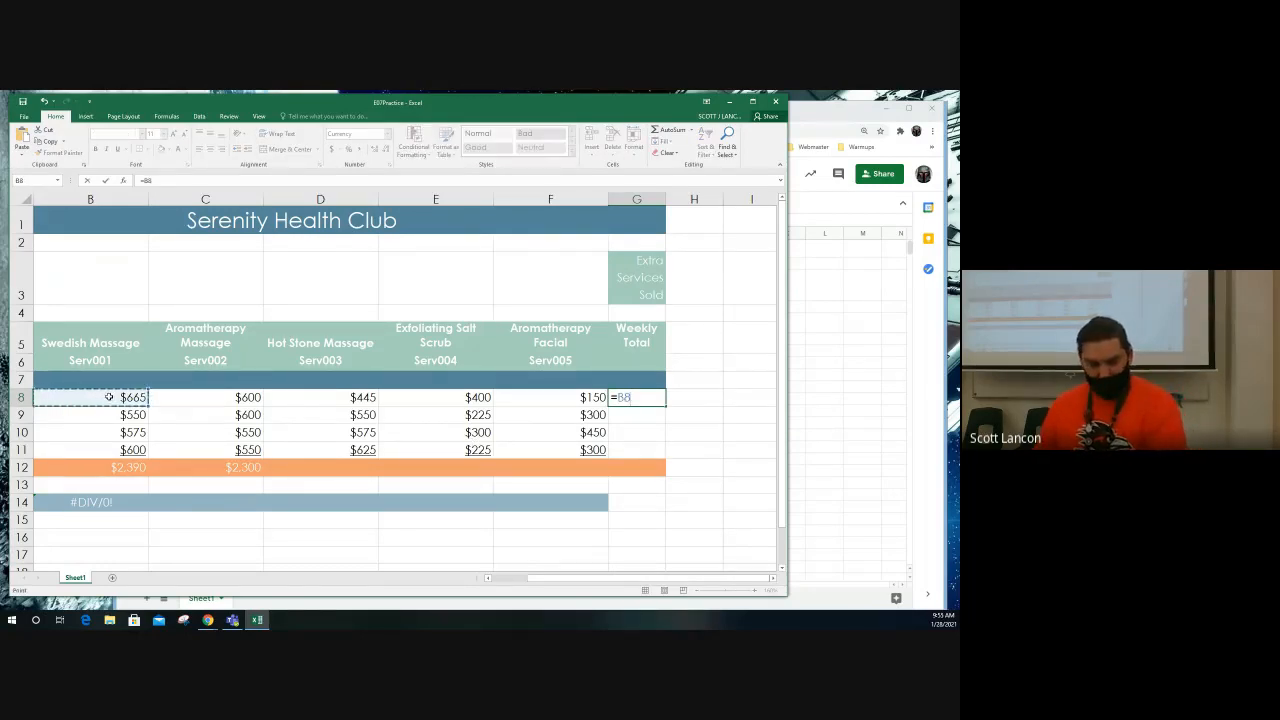
type("+")
left_click(185, 398)
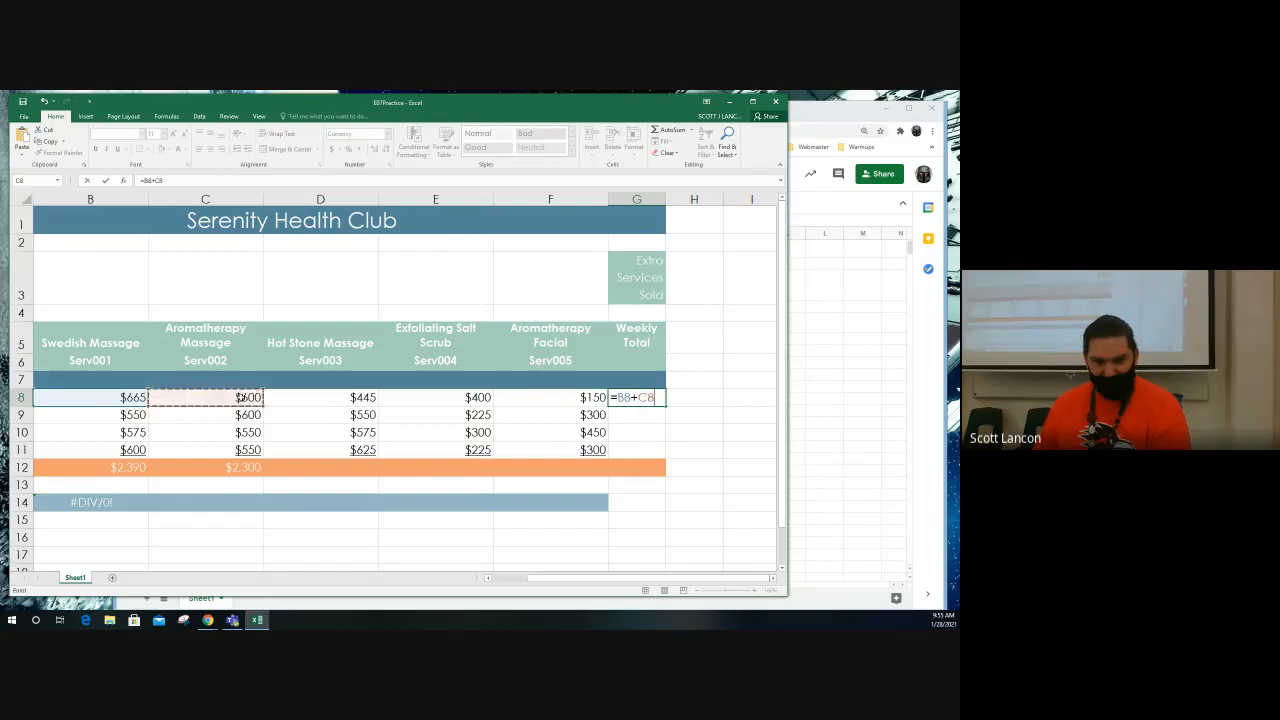
type("+")
left_click(328, 398)
type("+")
left_click(420, 399)
type("+")
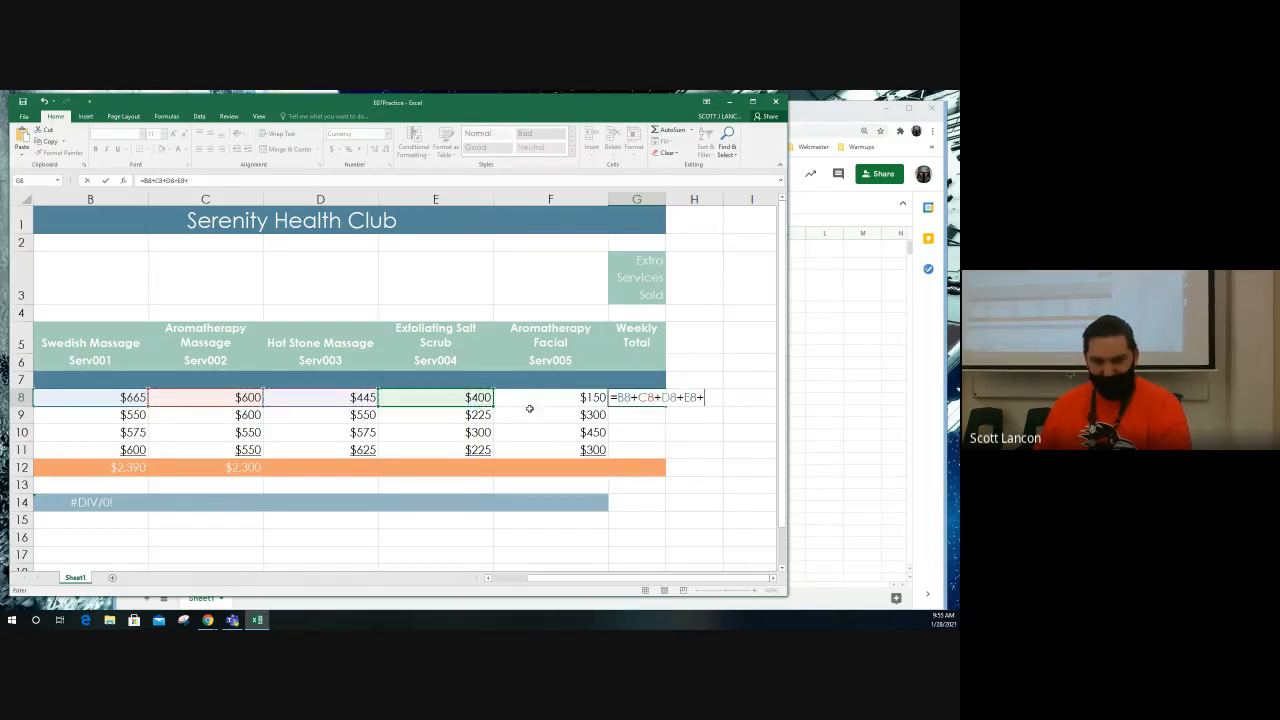
left_click(538, 402)
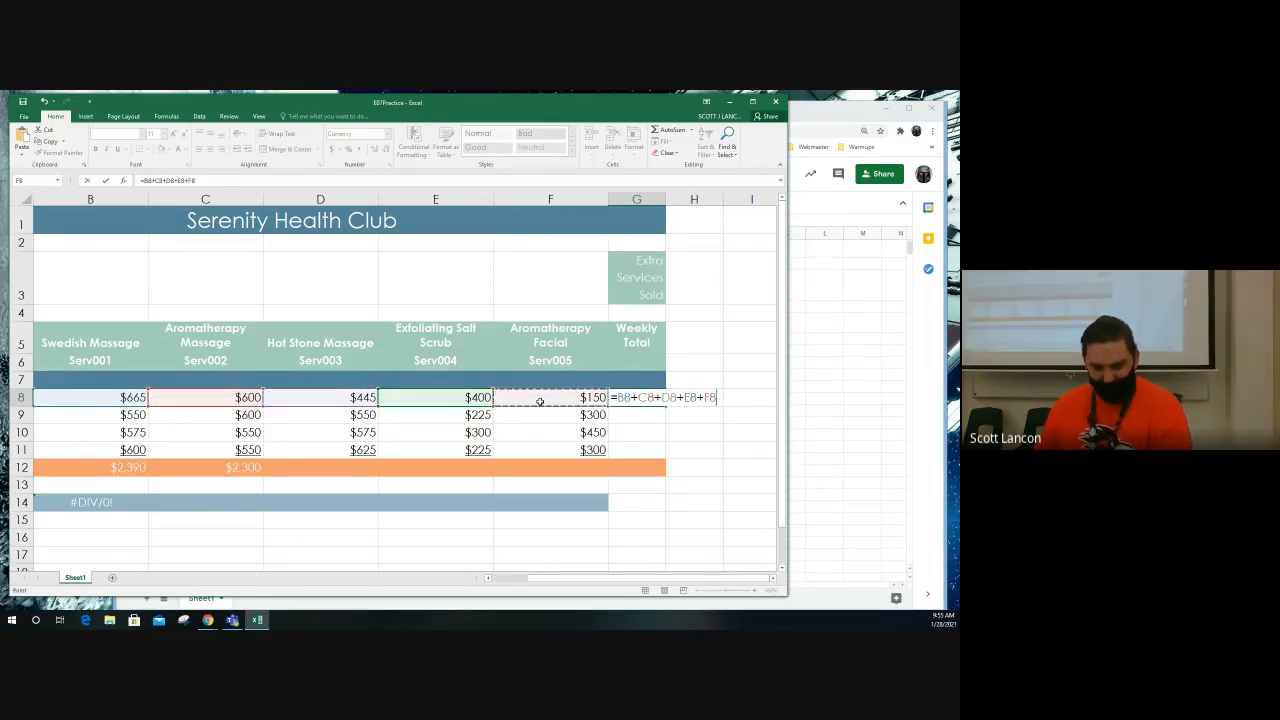
key("Return")
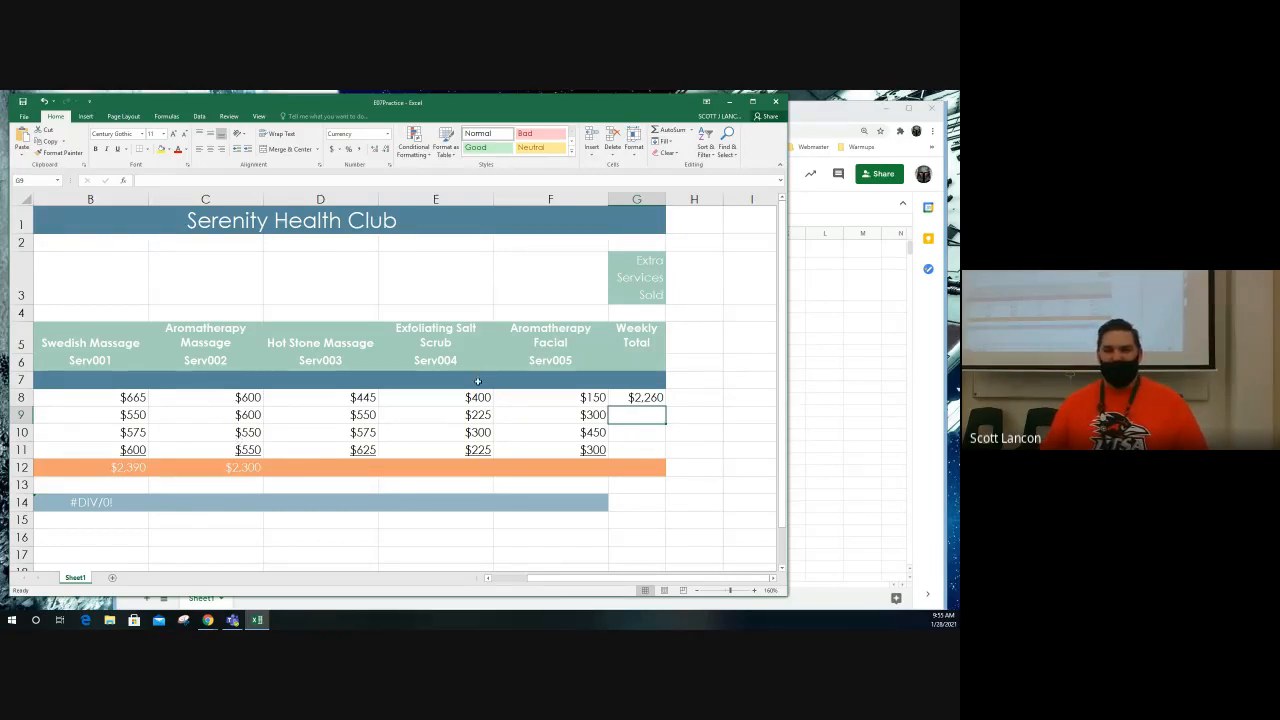
Step: Close the E07Practice Google Sheets window and the E07Practice Excel workbook, answering the save prompt to return to the desktop
left_click(814, 381)
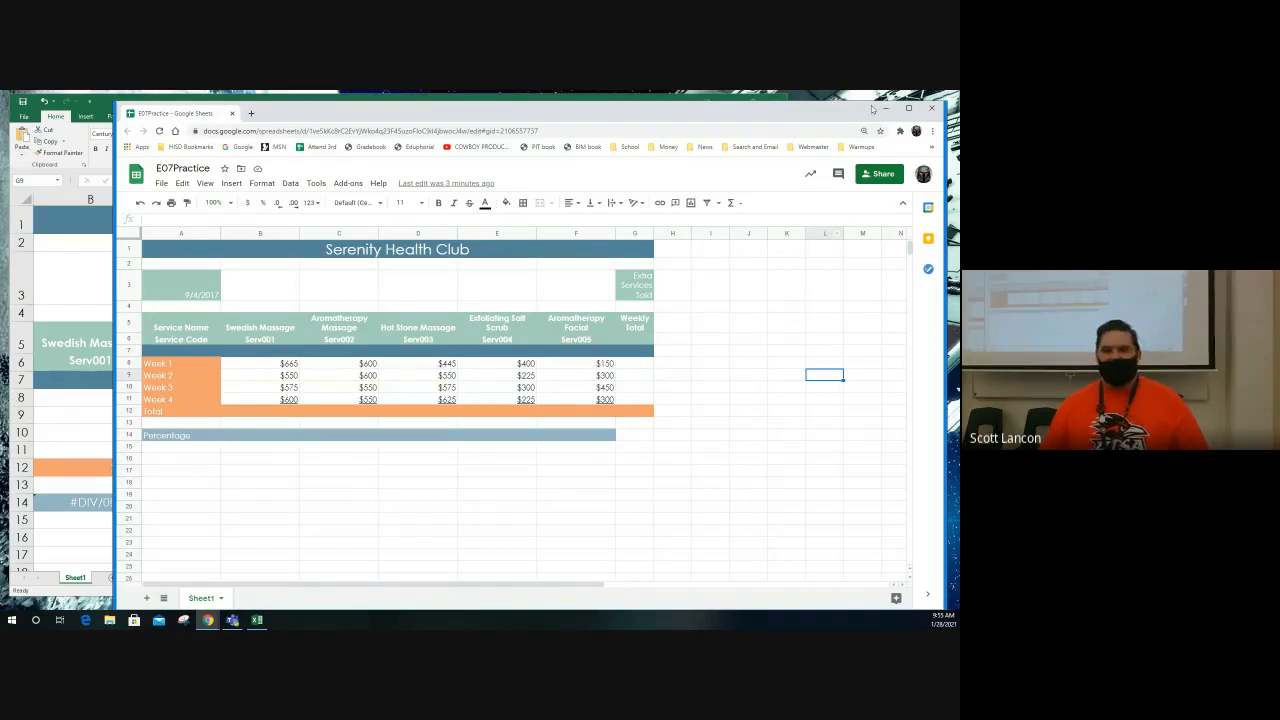
left_click(932, 110)
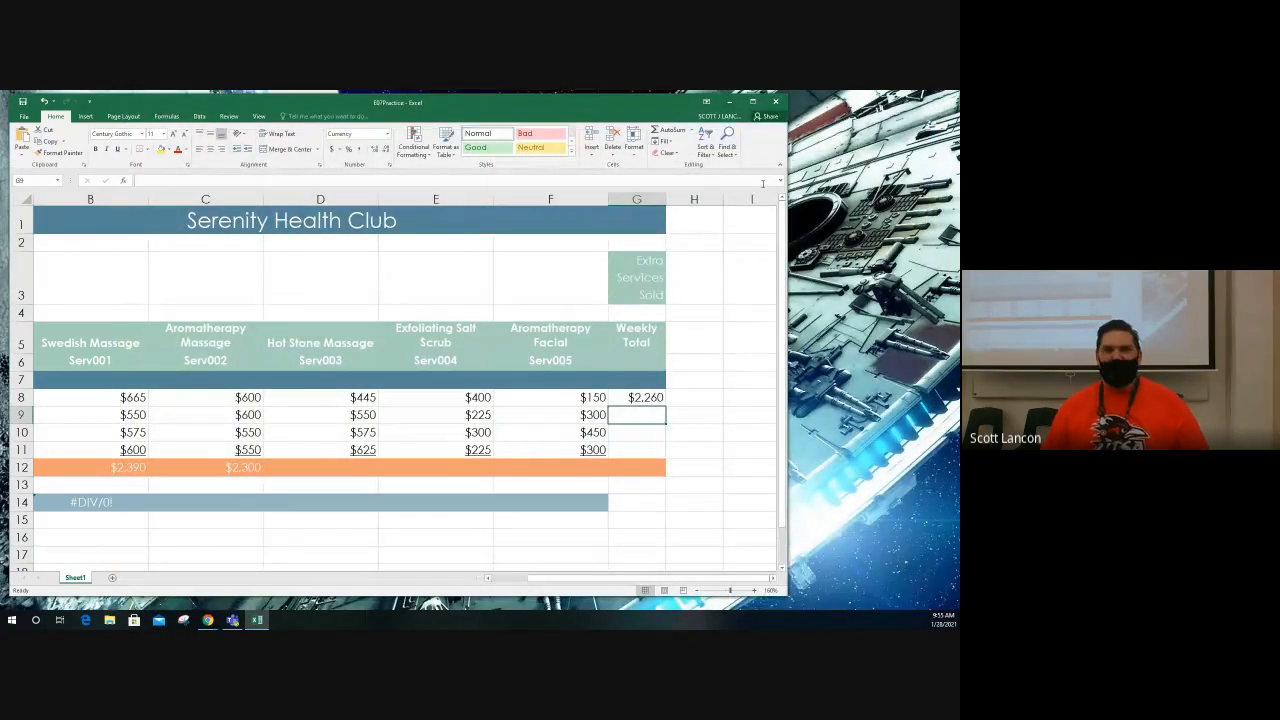
left_click(776, 101)
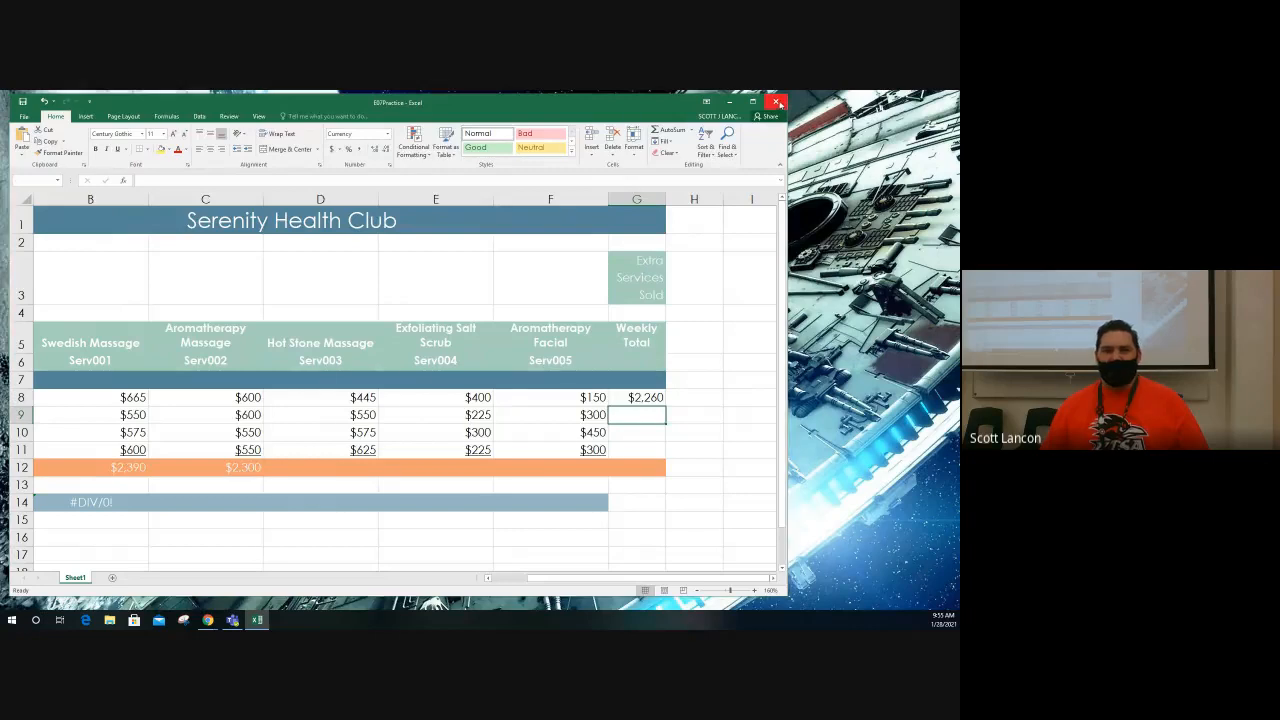
left_click(477, 366)
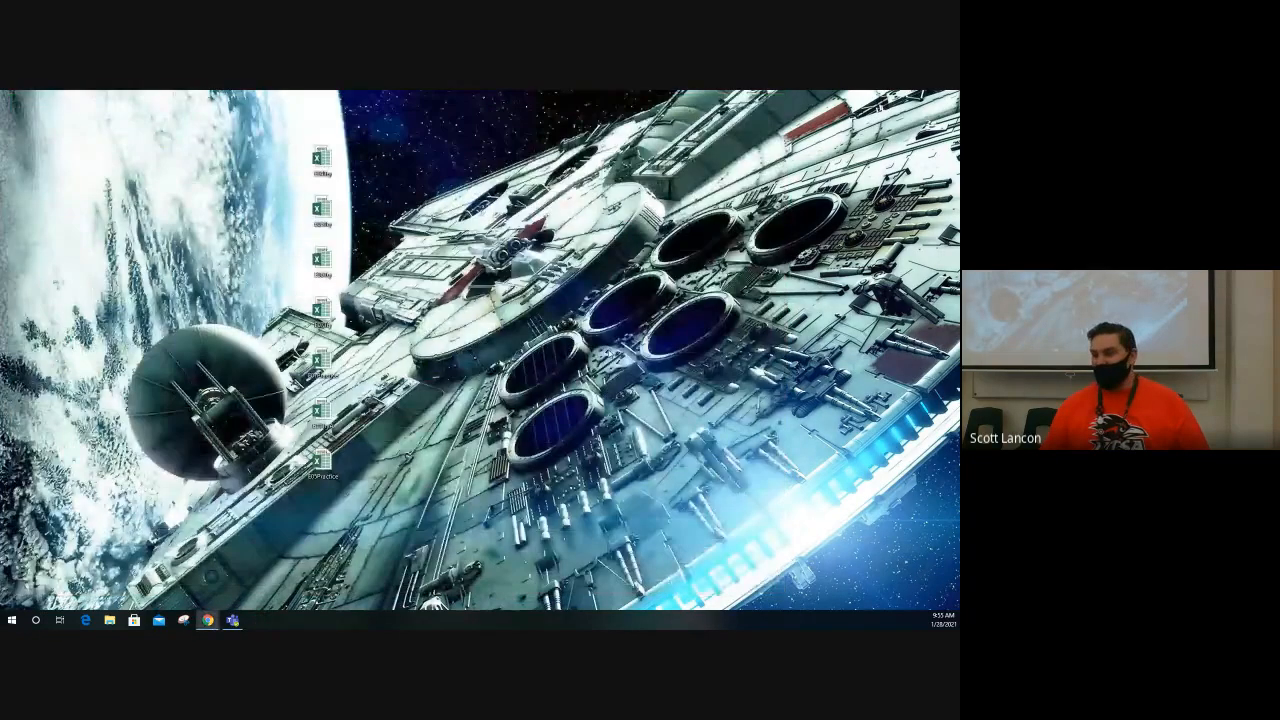